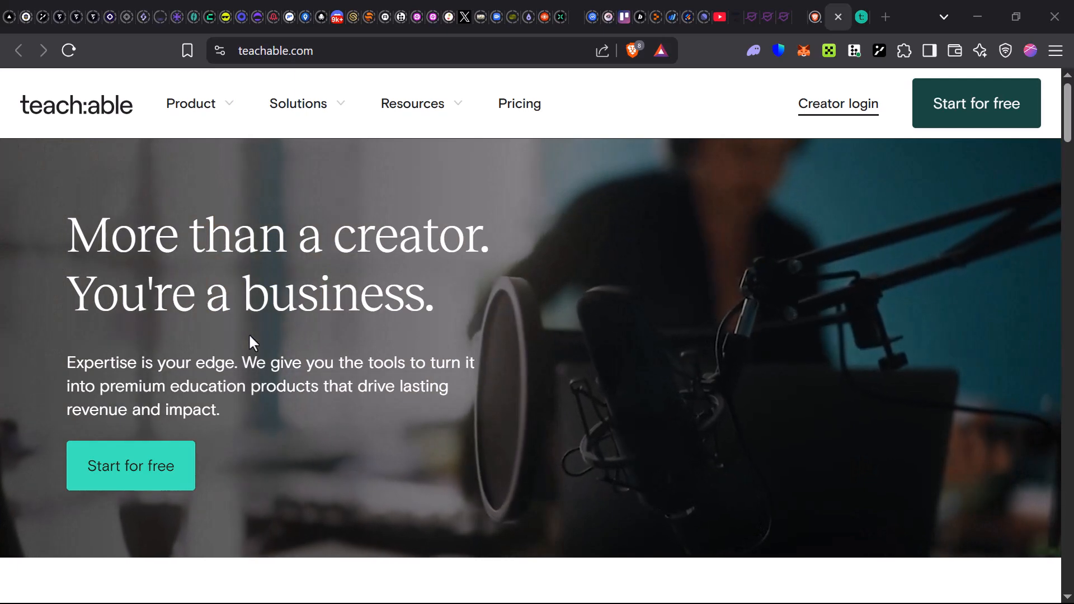
Look through the Teachable homepage, examining the learning product types, pricing section and creator testimonials.
{"action": "scroll", "coordinate": [249, 384], "scroll_direction": "down", "scroll_amount": 1}
{"action": "scroll", "coordinate": [250, 390], "scroll_direction": "down", "scroll_amount": 5}
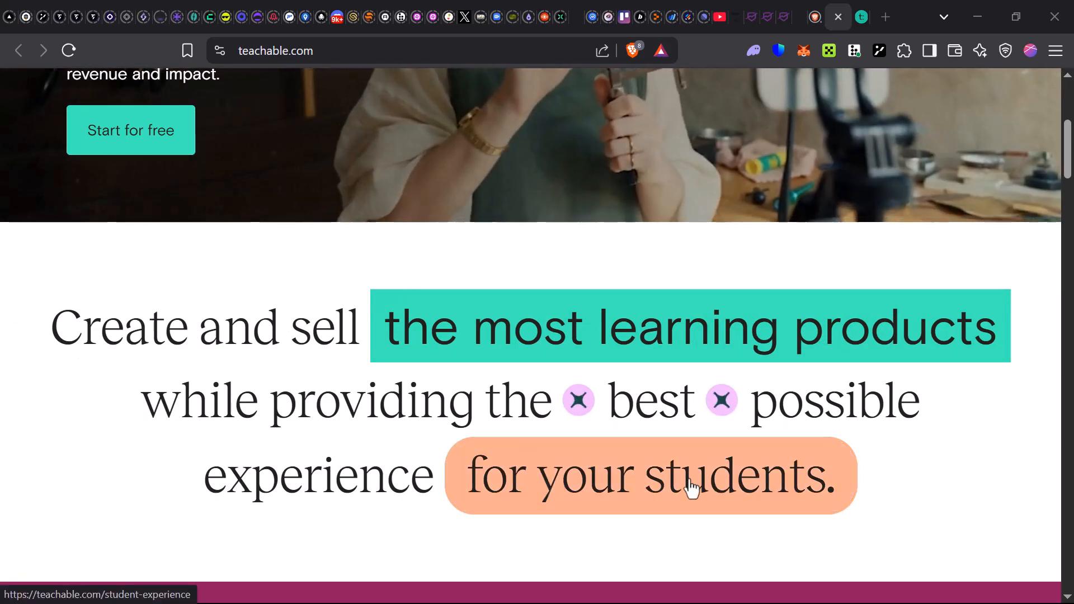
{"action": "scroll", "coordinate": [690, 489], "scroll_direction": "down", "scroll_amount": 6}
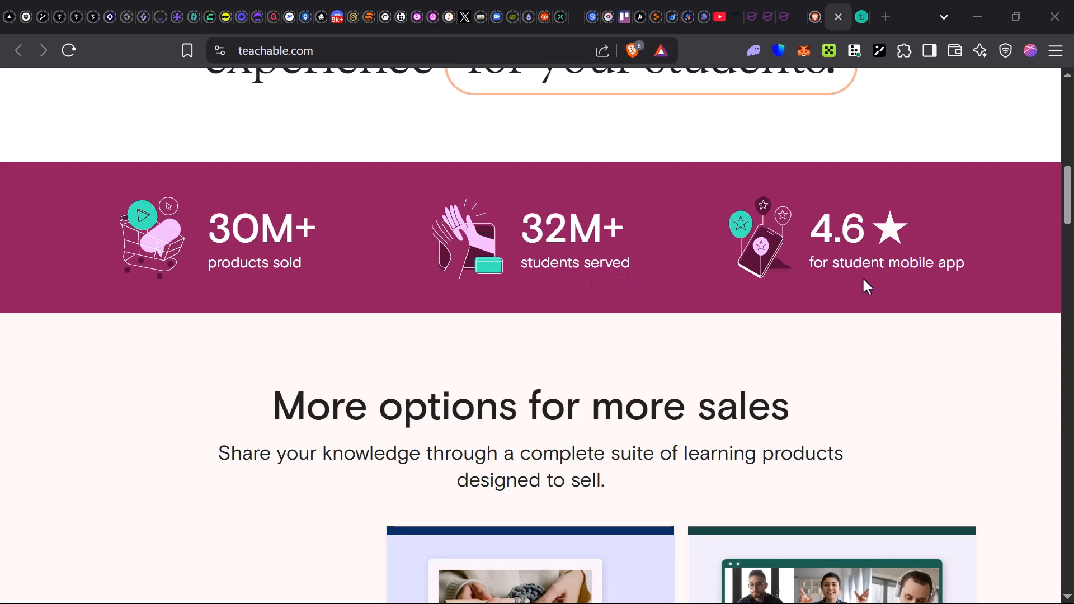
{"action": "scroll", "coordinate": [617, 339], "scroll_direction": "down", "scroll_amount": 5}
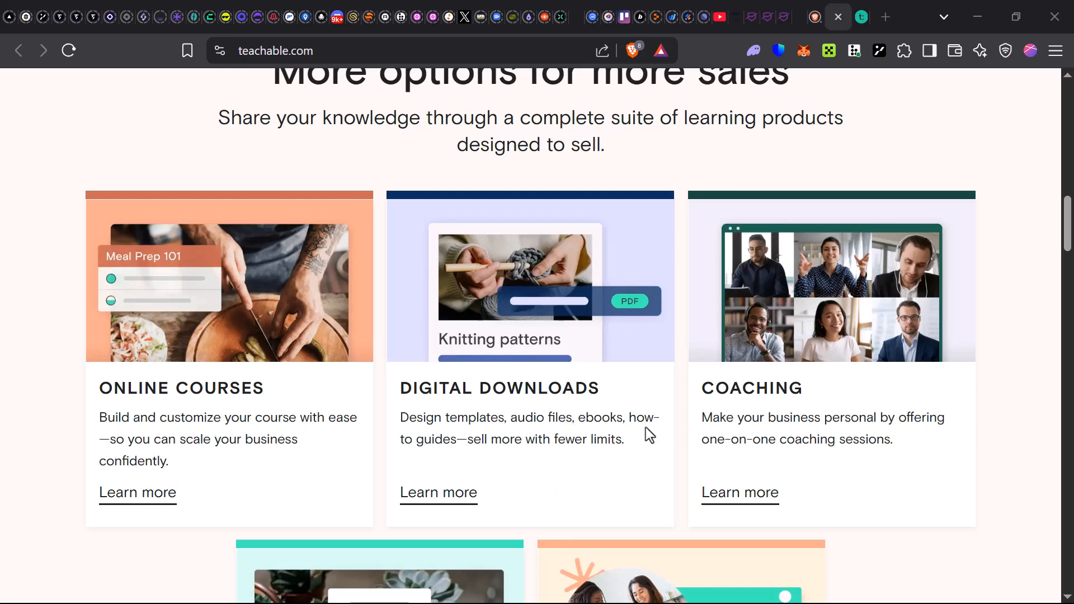
{"action": "scroll", "coordinate": [783, 417], "scroll_direction": "down", "scroll_amount": 4}
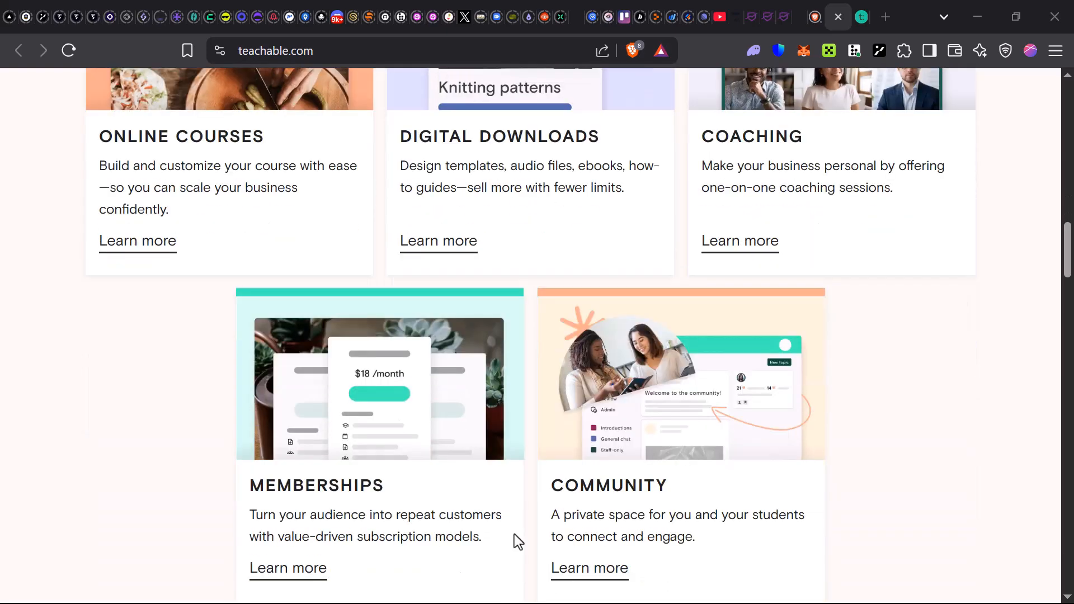
{"action": "scroll", "coordinate": [663, 473], "scroll_direction": "down", "scroll_amount": 8}
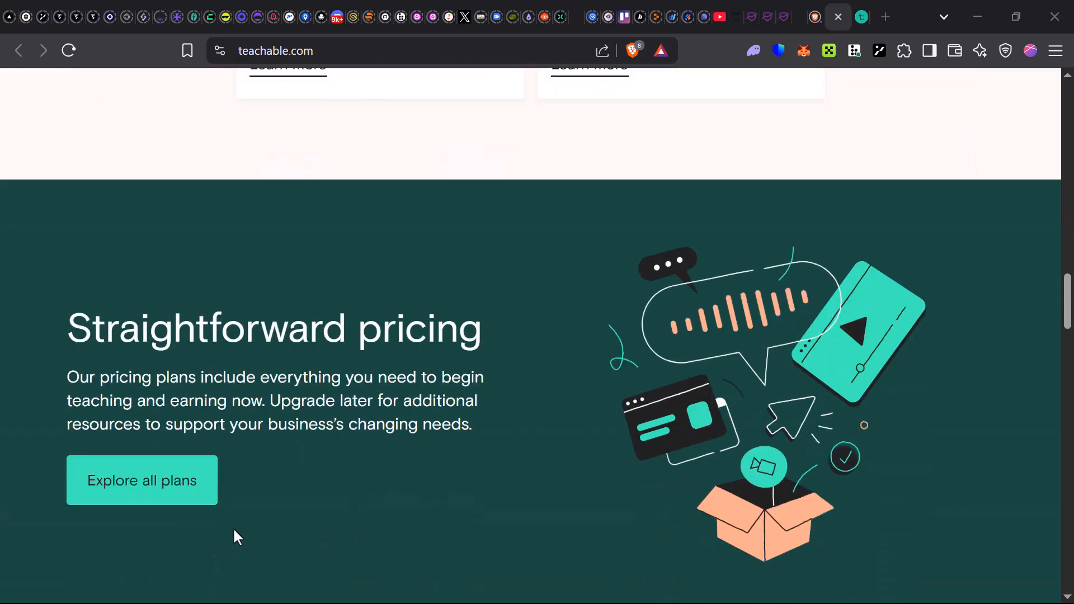
{"action": "scroll", "coordinate": [123, 360], "scroll_direction": "down", "scroll_amount": 2}
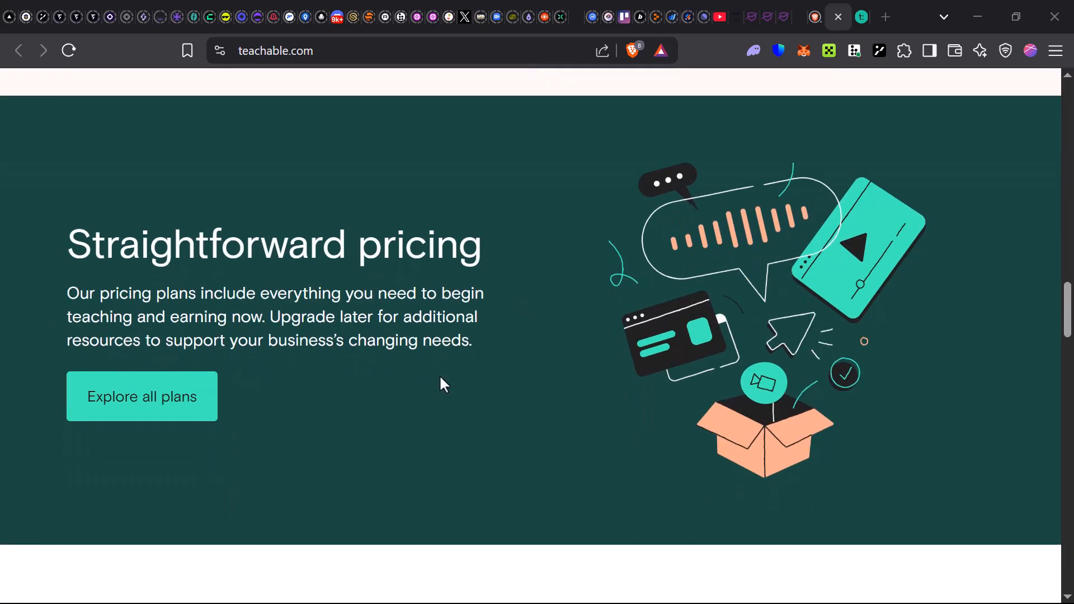
{"action": "scroll", "coordinate": [445, 385], "scroll_direction": "down", "scroll_amount": 12}
{"action": "scroll", "coordinate": [462, 435], "scroll_direction": "up", "scroll_amount": 4}
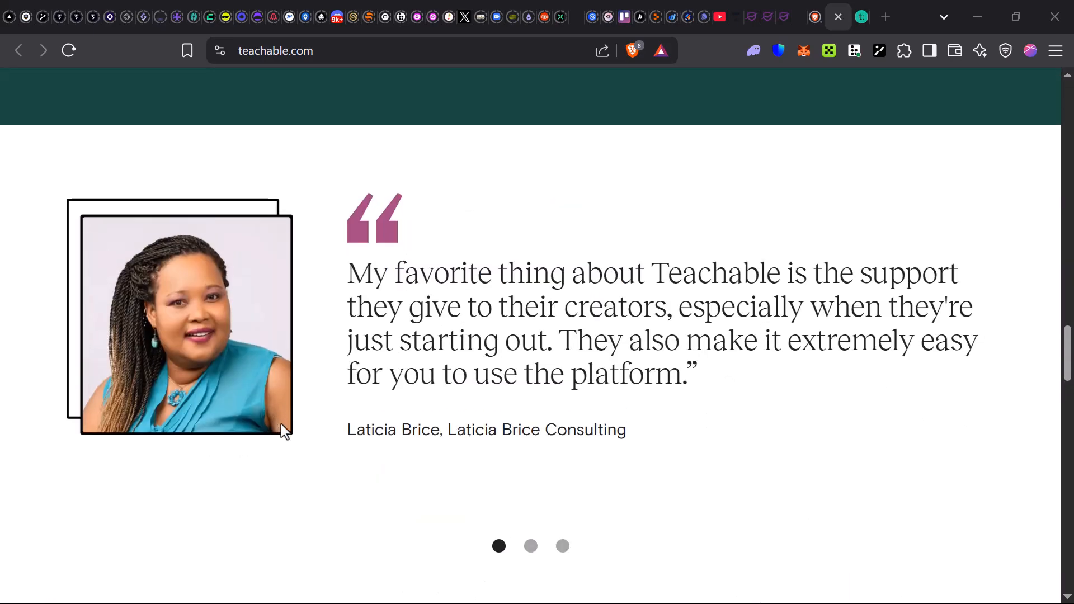
{"action": "scroll", "coordinate": [324, 448], "scroll_direction": "down", "scroll_amount": 20}
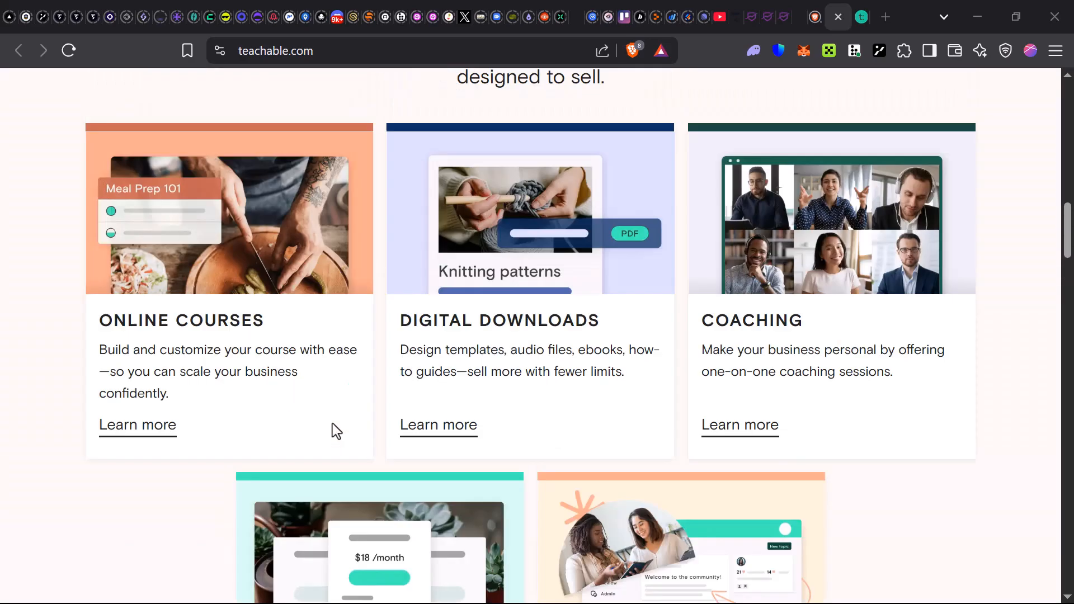
Open the free account sign-up page from the Teachable homepage.
{"action": "scroll", "coordinate": [334, 431], "scroll_direction": "up", "scroll_amount": 15}
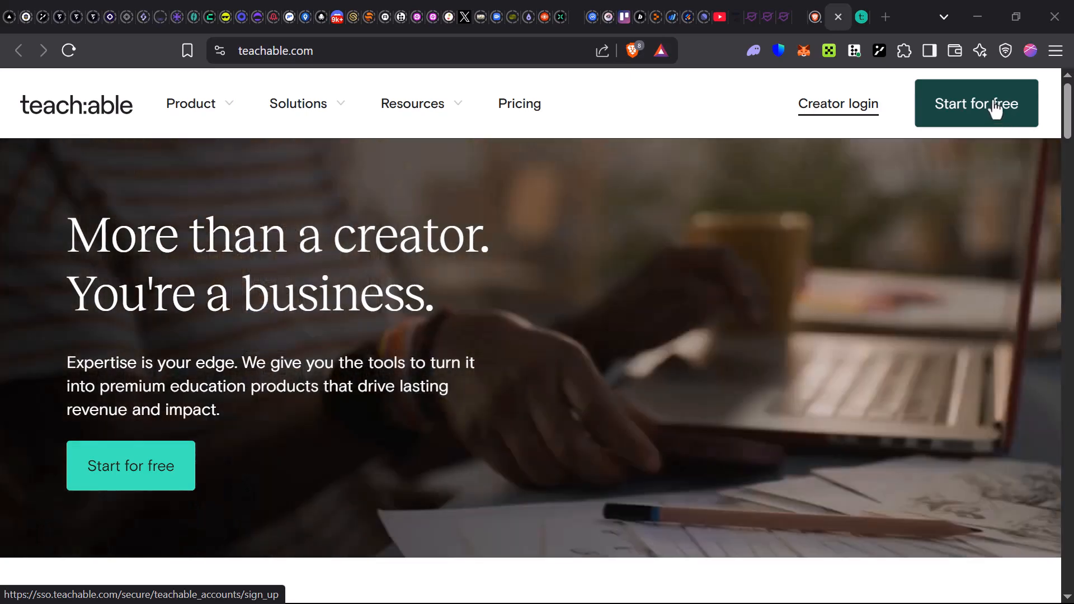
{"action": "left_click", "coordinate": [995, 110]}
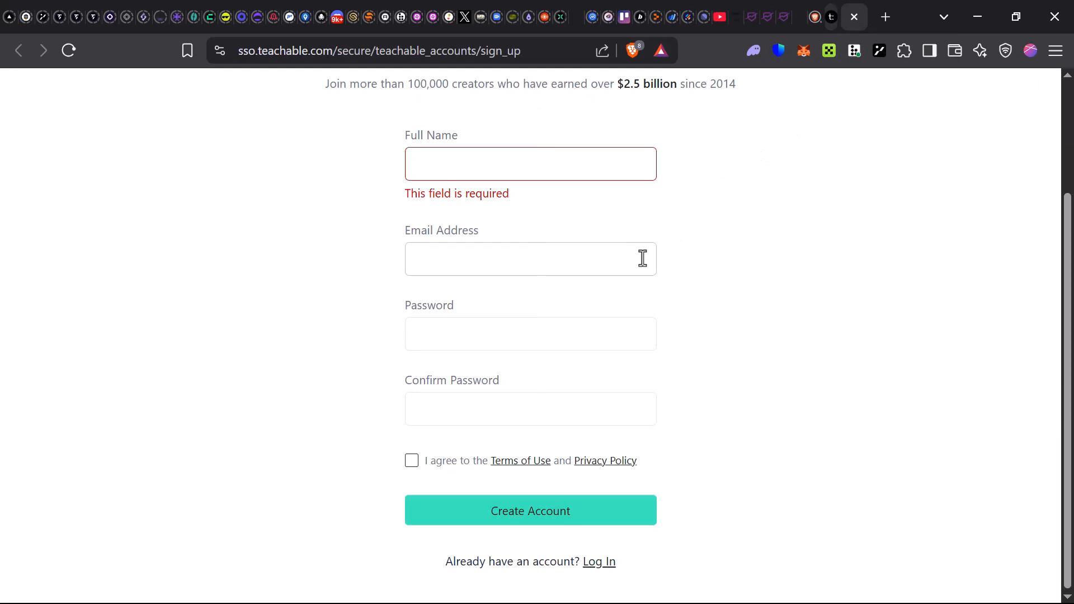
Review the sign-up form's full name, email address, password, confirmation and terms agreement fields.
{"action": "scroll", "coordinate": [642, 258], "scroll_direction": "up", "scroll_amount": 3}
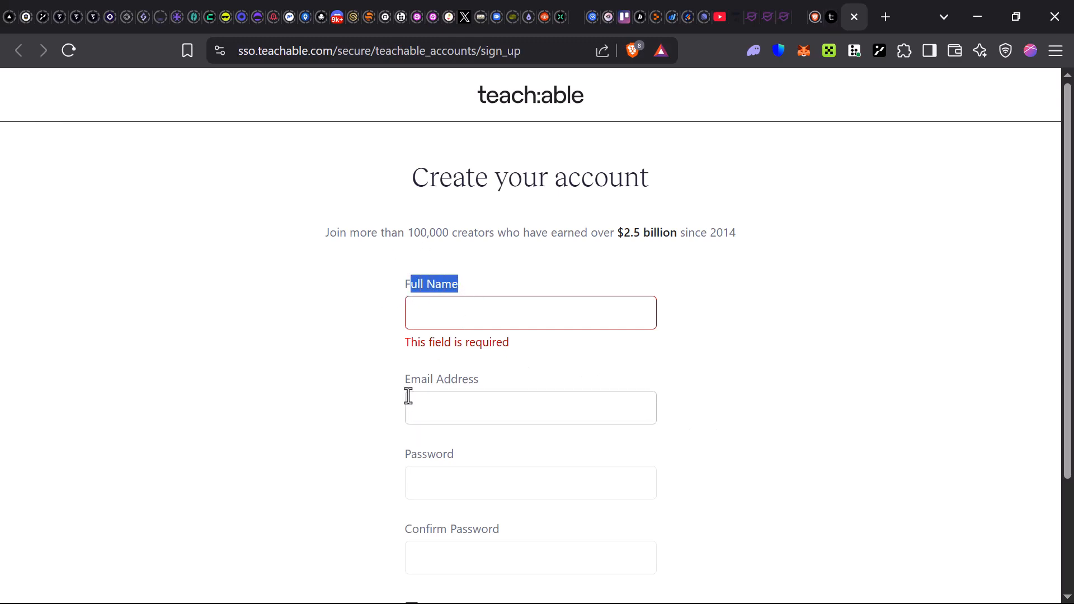
{"action": "left_click_drag", "start_coordinate": [405, 385], "coordinate": [522, 395]}
{"action": "left_click_drag", "start_coordinate": [407, 476], "coordinate": [546, 468]}
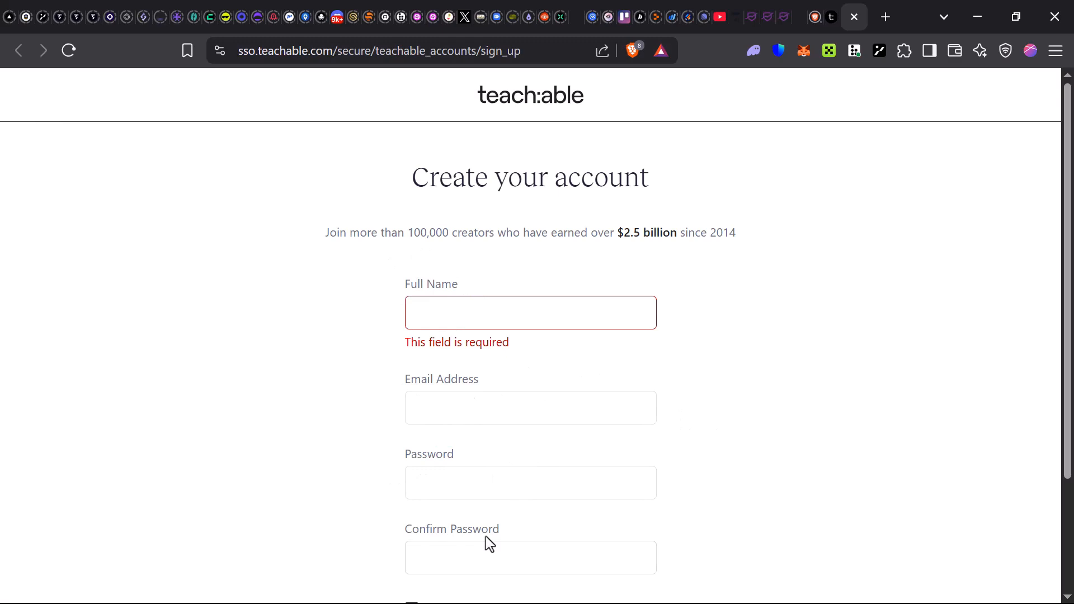
{"action": "scroll", "coordinate": [489, 533], "scroll_direction": "down", "scroll_amount": 3}
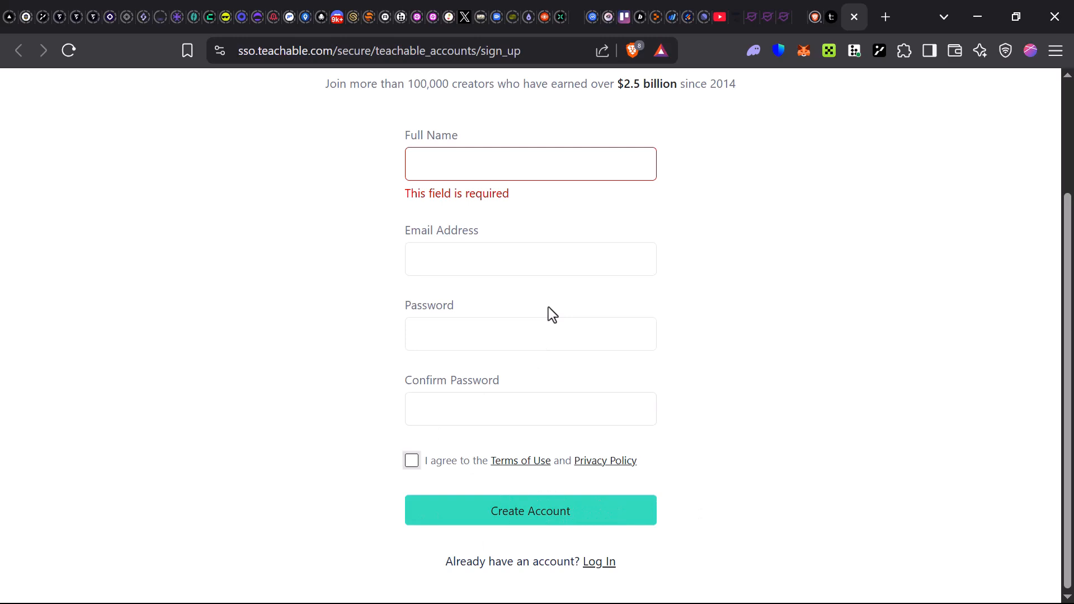
{"action": "scroll", "coordinate": [542, 323], "scroll_direction": "up", "scroll_amount": 3}
{"action": "scroll", "coordinate": [319, 153], "scroll_direction": "down", "scroll_amount": 2}
{"action": "scroll", "coordinate": [418, 181], "scroll_direction": "up", "scroll_amount": 2}
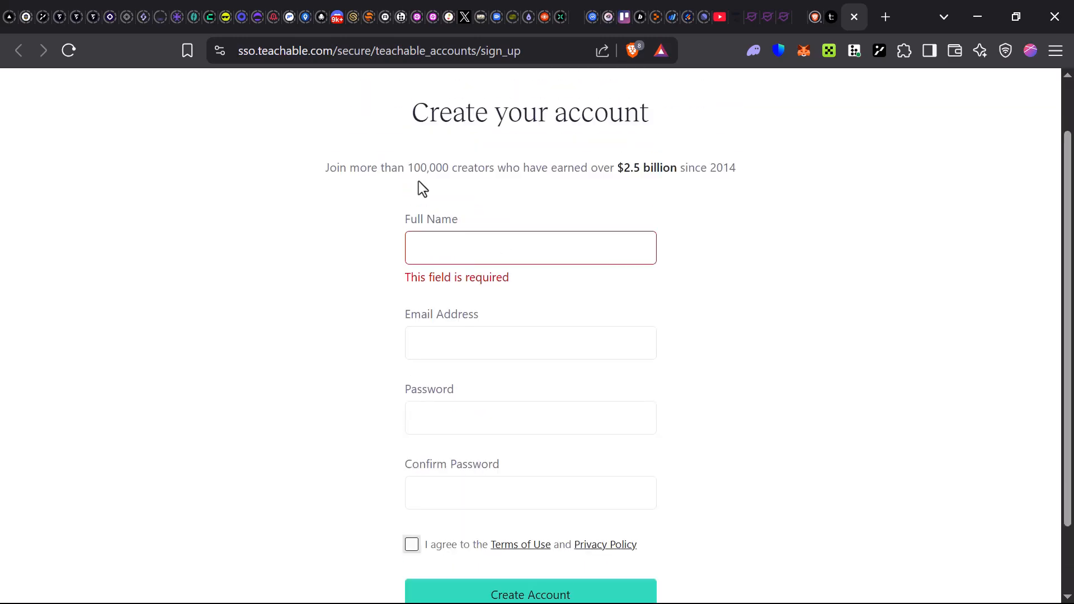
{"action": "scroll", "coordinate": [525, 347], "scroll_direction": "down", "scroll_amount": 2}
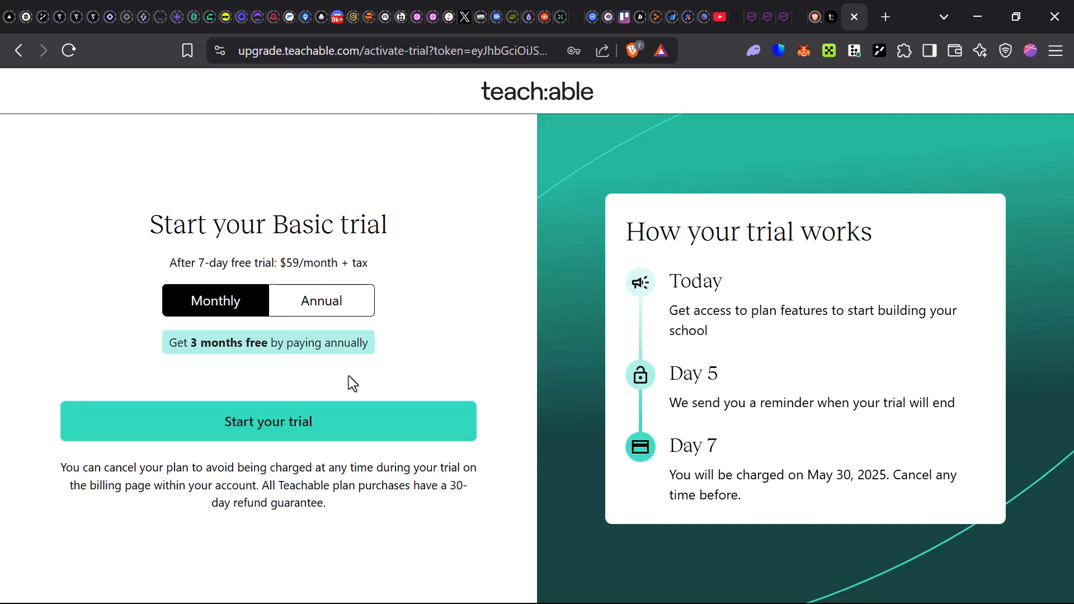
Open the billing form for the Basic trial with Monthly billing, waiting for any unresponsive pages, and review its payment fields.
{"action": "left_click_drag", "start_coordinate": [142, 237], "coordinate": [599, 342]}
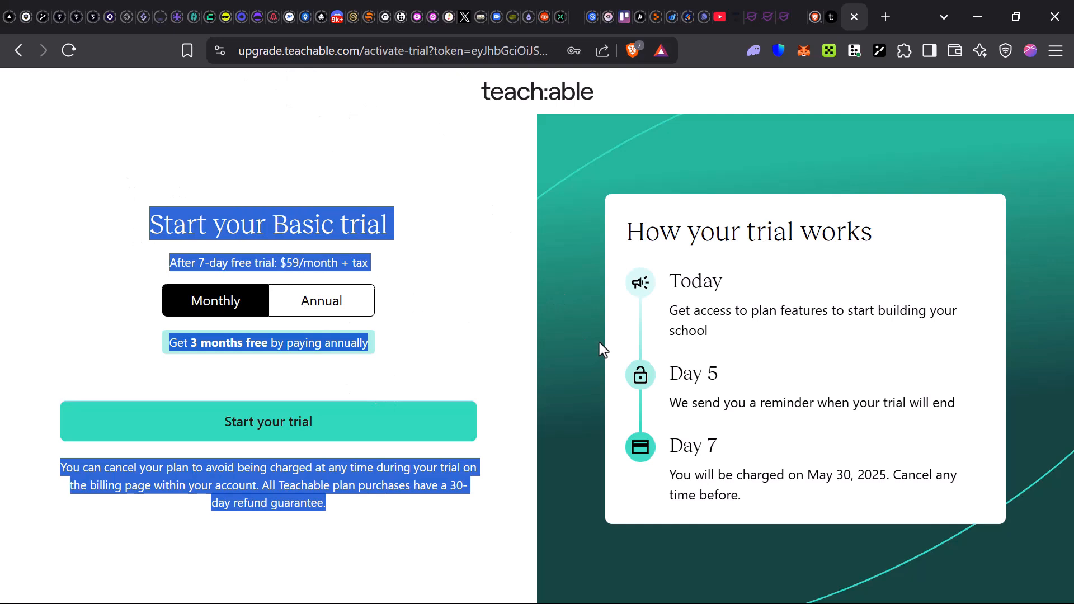
{"action": "left_click", "coordinate": [479, 307]}
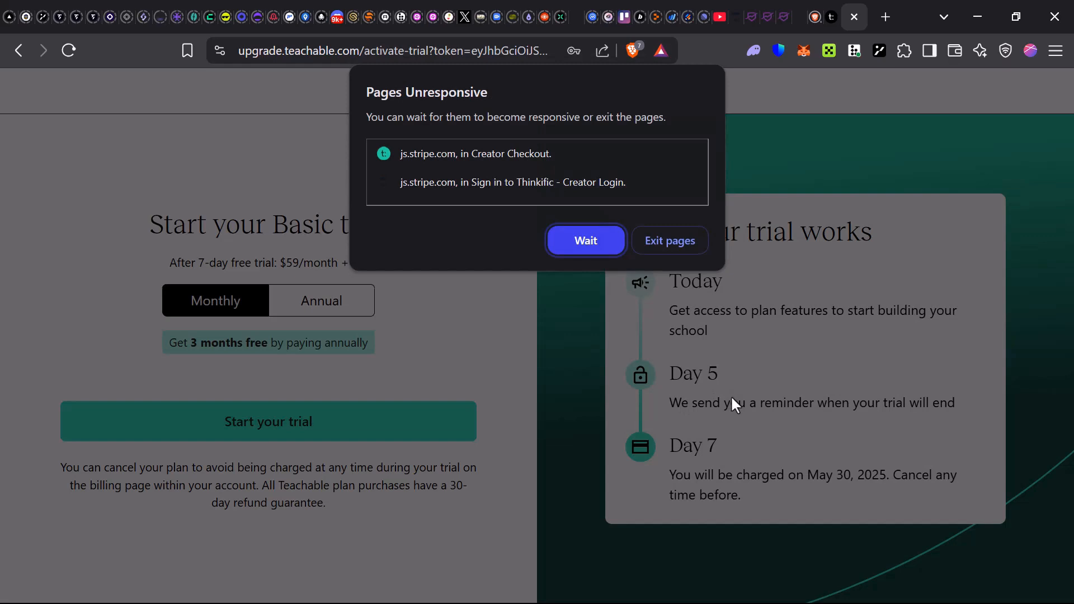
{"action": "left_click", "coordinate": [603, 239]}
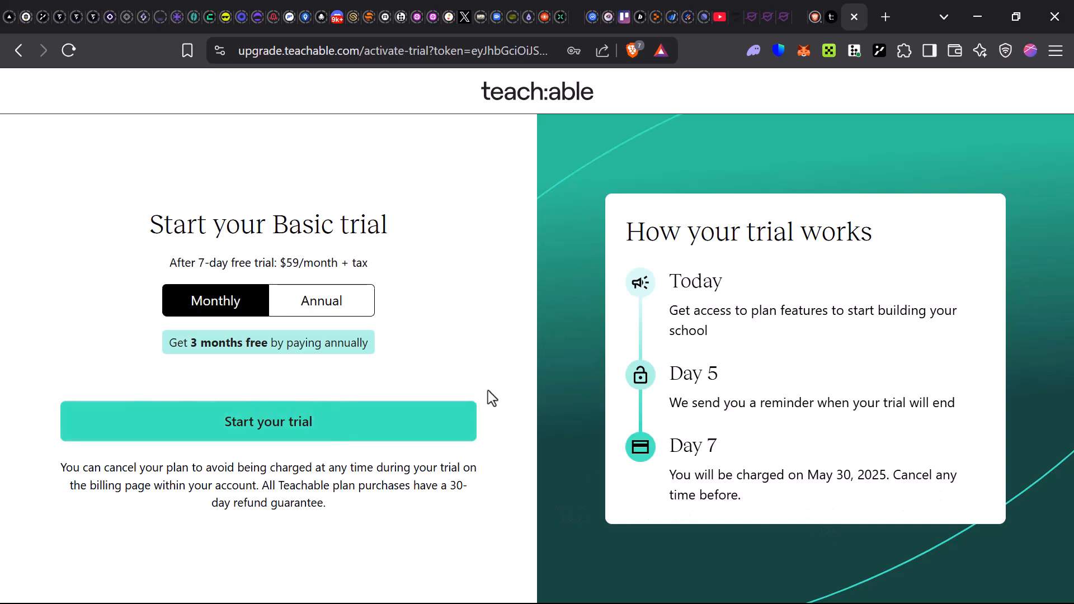
{"action": "left_click", "coordinate": [401, 431]}
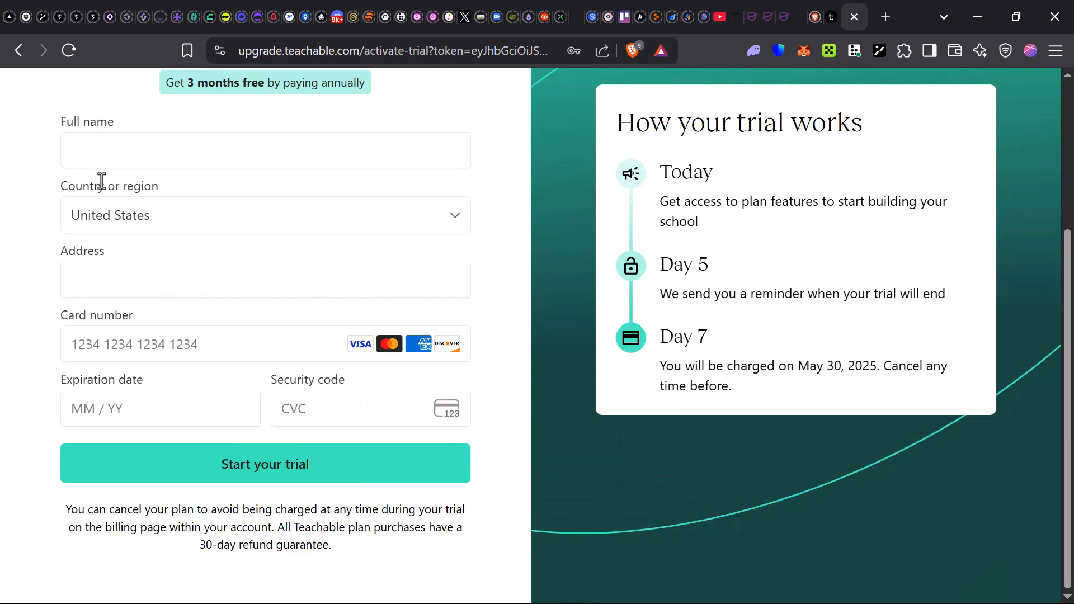
{"action": "scroll", "coordinate": [107, 177], "scroll_direction": "up", "scroll_amount": 4}
{"action": "scroll", "coordinate": [129, 184], "scroll_direction": "down", "scroll_amount": 3}
{"action": "scroll", "coordinate": [154, 196], "scroll_direction": "up", "scroll_amount": 3}
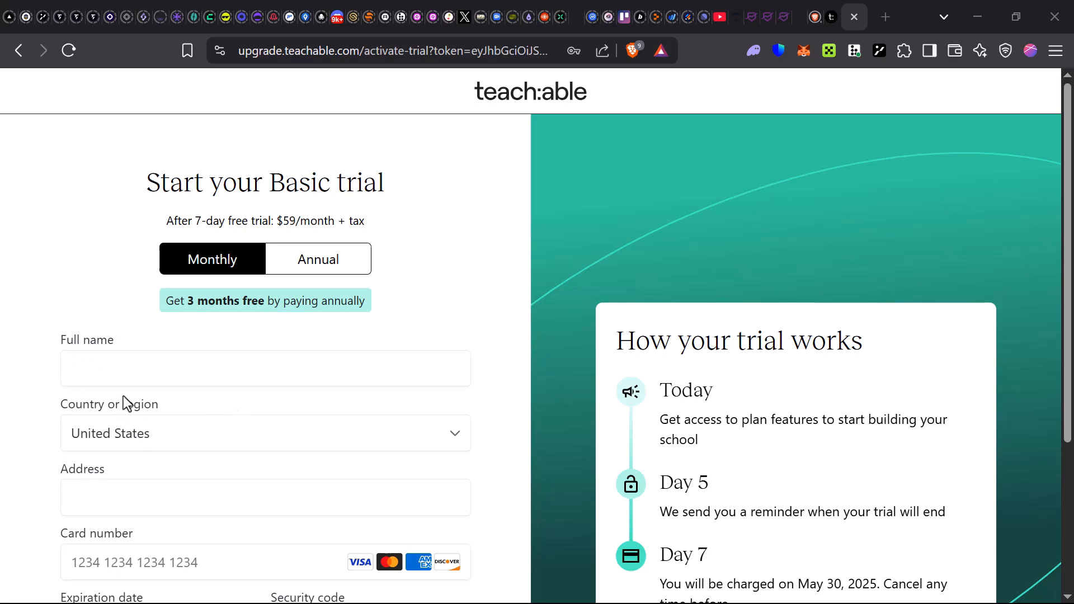
{"action": "scroll", "coordinate": [100, 473], "scroll_direction": "down", "scroll_amount": 3}
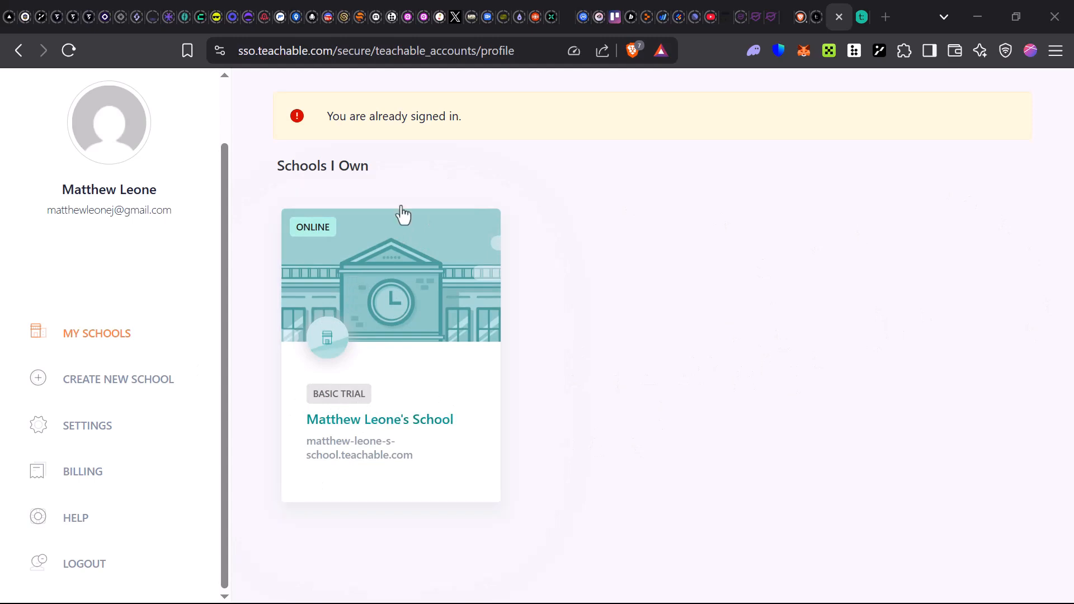
Open the owned Basic trial school to reach its onboarding questionnaire.
{"action": "left_click", "coordinate": [416, 411]}
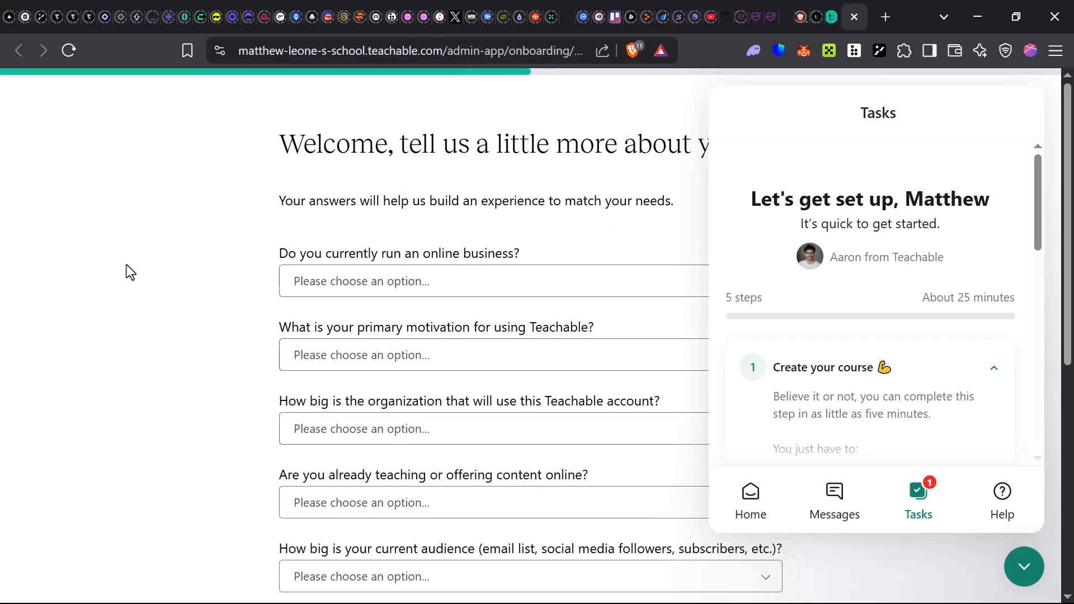
{"action": "left_click_drag", "start_coordinate": [276, 148], "coordinate": [709, 154]}
{"action": "left_click", "coordinate": [568, 223]}
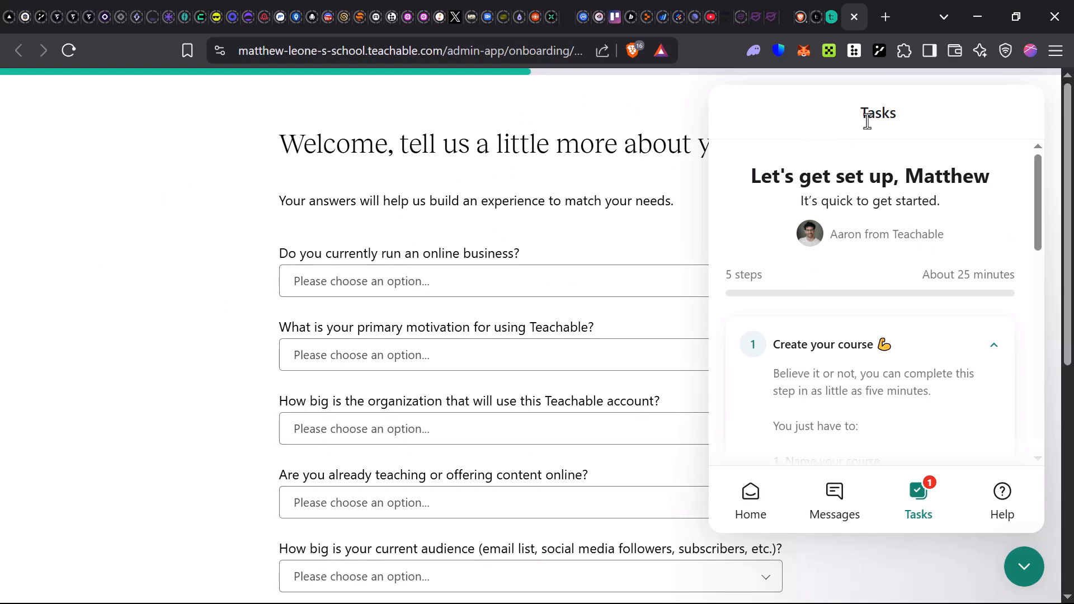
Review the setup task checklist, from creating the course to bringing in customers, and expand the Fine-tune the details task.
{"action": "left_click_drag", "start_coordinate": [857, 114], "coordinate": [951, 110]}
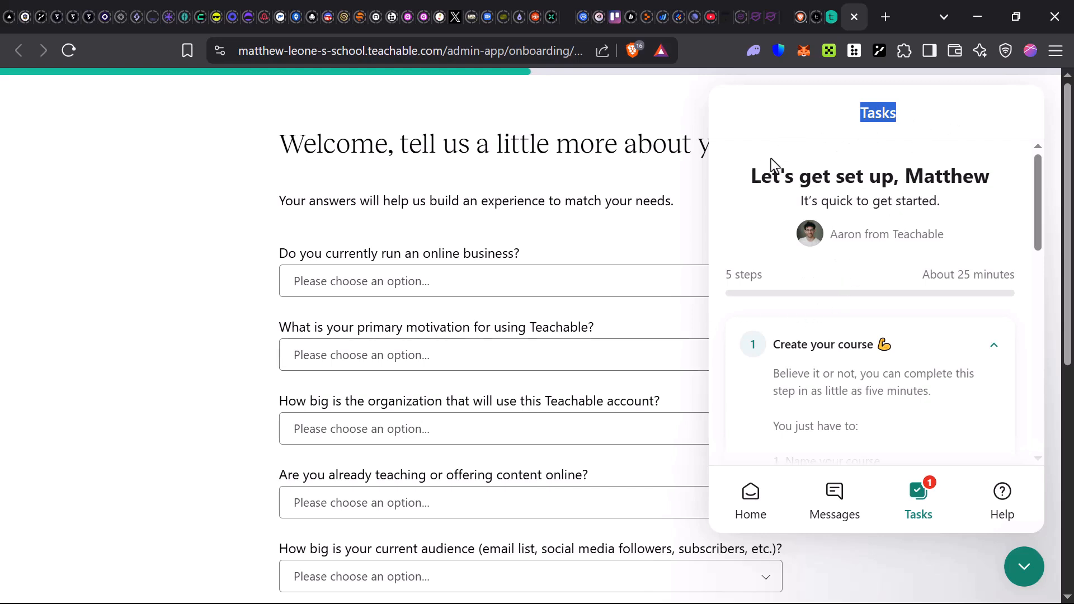
{"action": "left_click", "coordinate": [914, 120]}
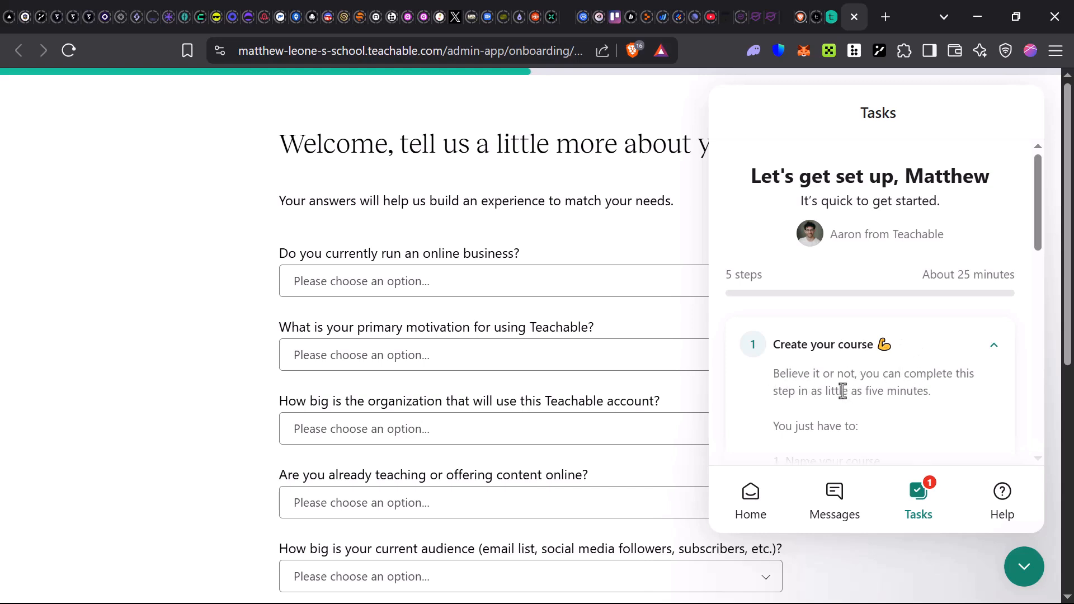
{"action": "scroll", "coordinate": [839, 390], "scroll_direction": "down", "scroll_amount": 2}
{"action": "scroll", "coordinate": [1028, 406], "scroll_direction": "down", "scroll_amount": 2}
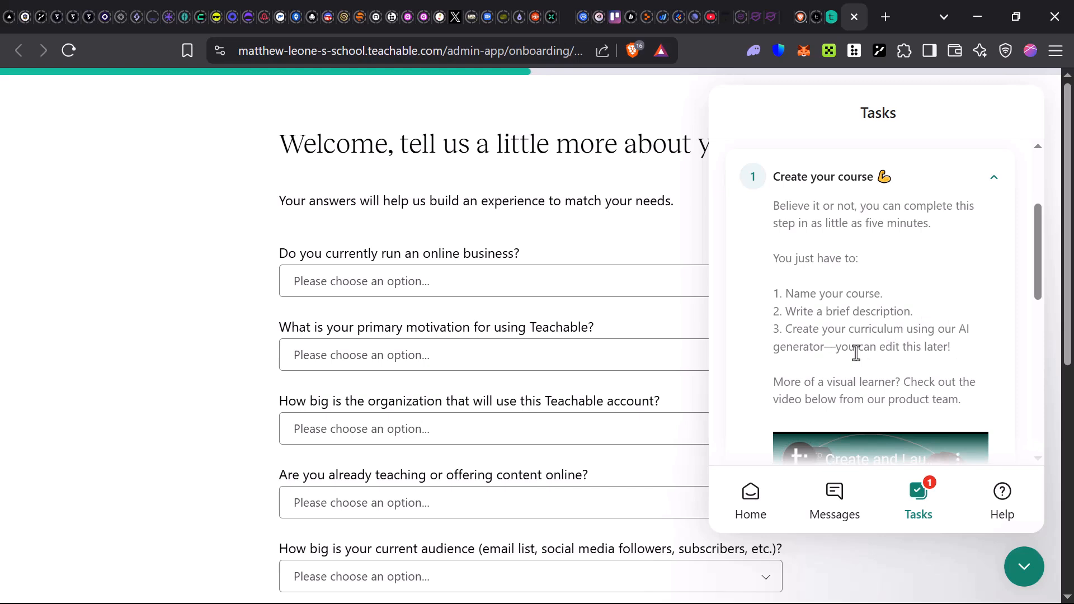
{"action": "scroll", "coordinate": [874, 358], "scroll_direction": "down", "scroll_amount": 2}
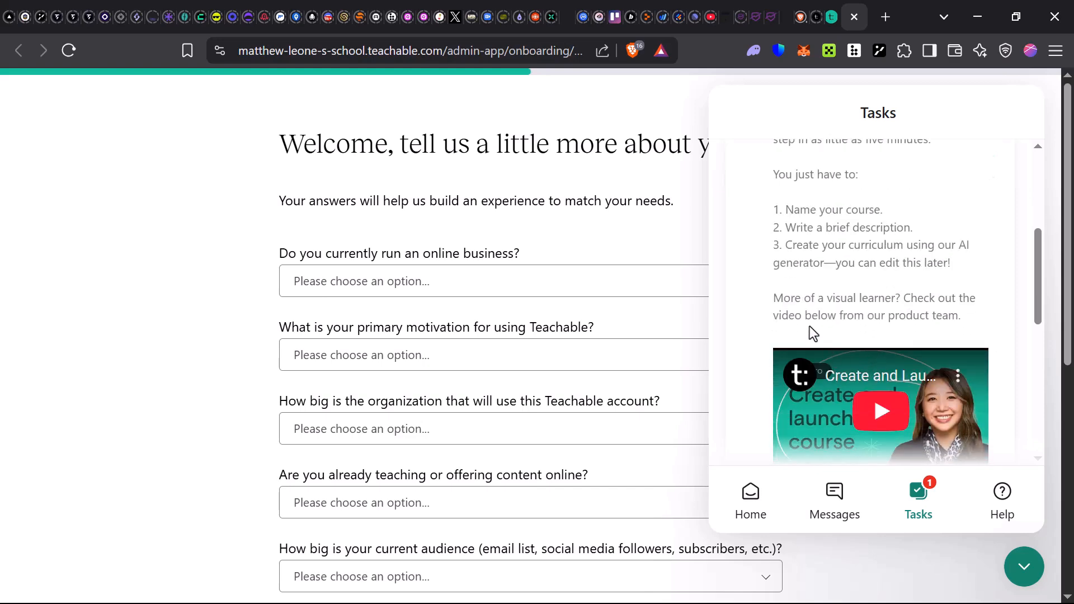
{"action": "scroll", "coordinate": [929, 340], "scroll_direction": "down", "scroll_amount": 2}
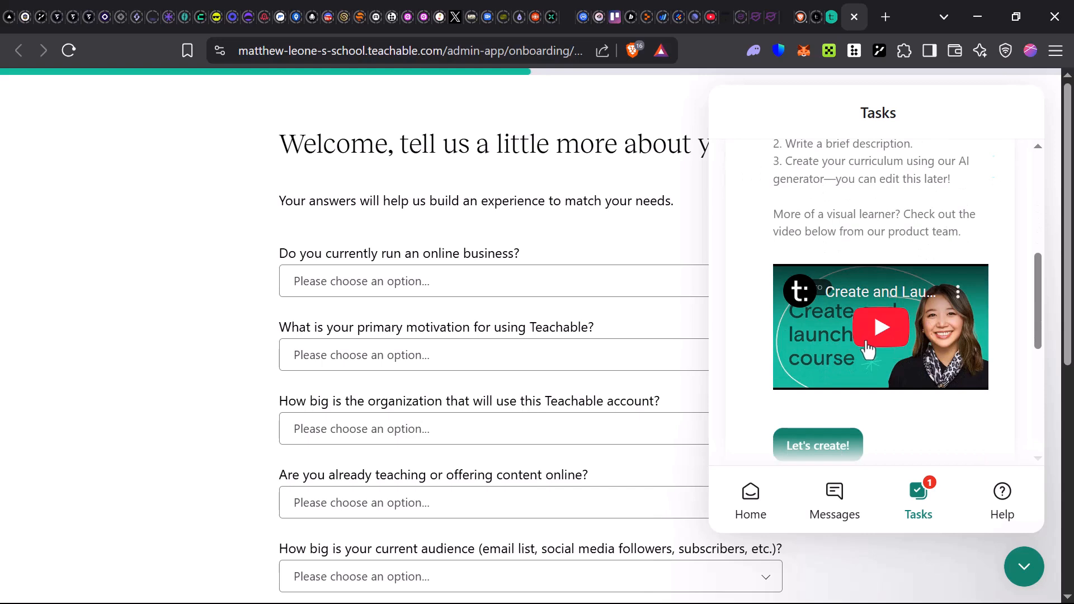
{"action": "scroll", "coordinate": [842, 361], "scroll_direction": "down", "scroll_amount": 3}
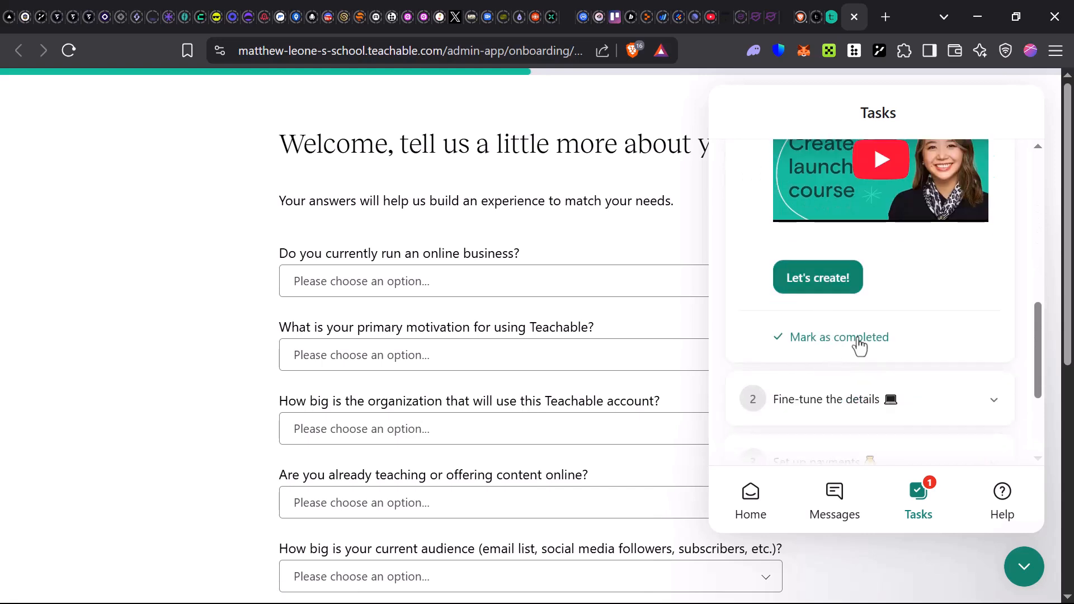
{"action": "scroll", "coordinate": [827, 347], "scroll_direction": "down", "scroll_amount": 3}
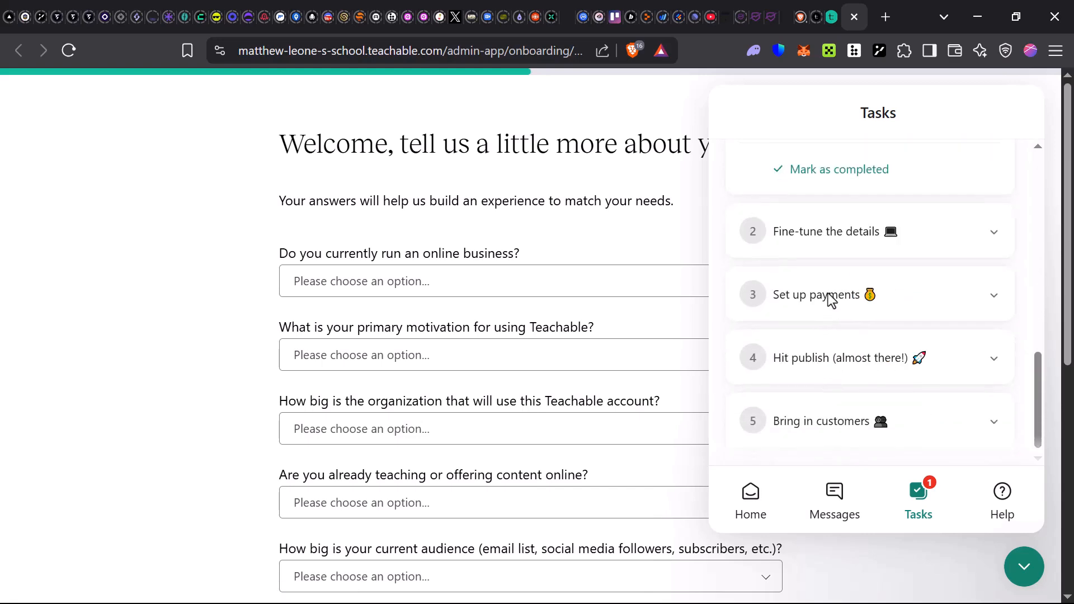
{"action": "left_click", "coordinate": [844, 244]}
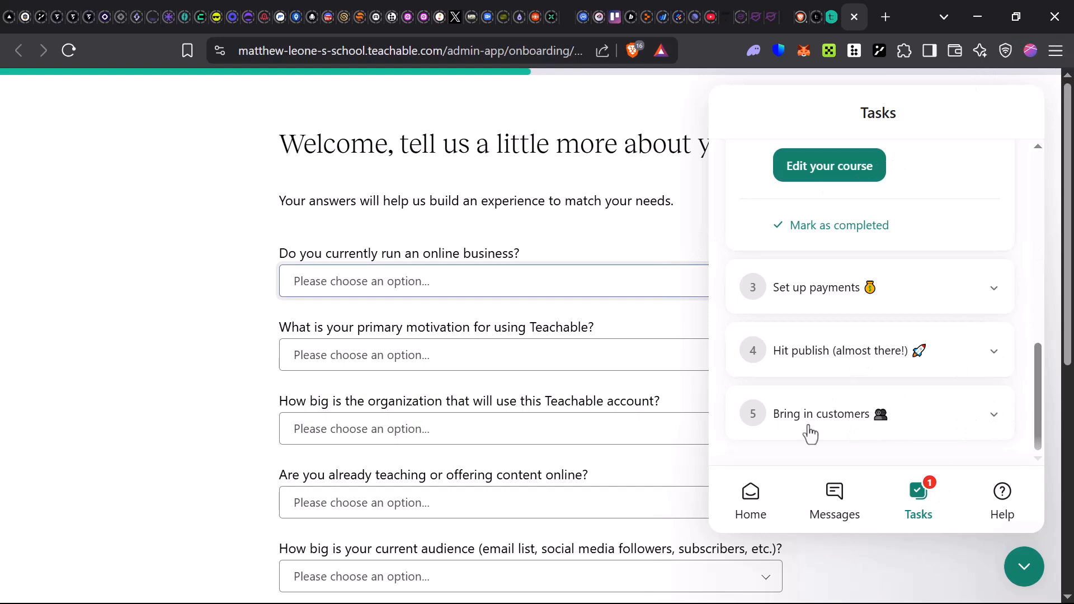
Close the setup task checklist and answer "Do you currently run an online business?" with "Yes, part-time".
{"action": "left_click", "coordinate": [1014, 566]}
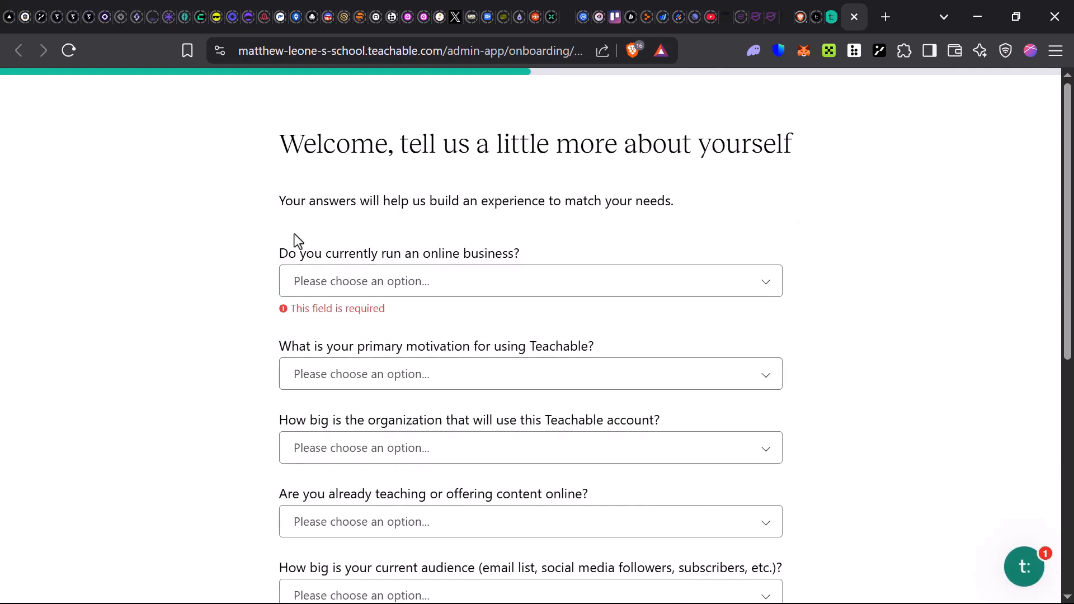
{"action": "left_click_drag", "start_coordinate": [268, 254], "coordinate": [647, 262]}
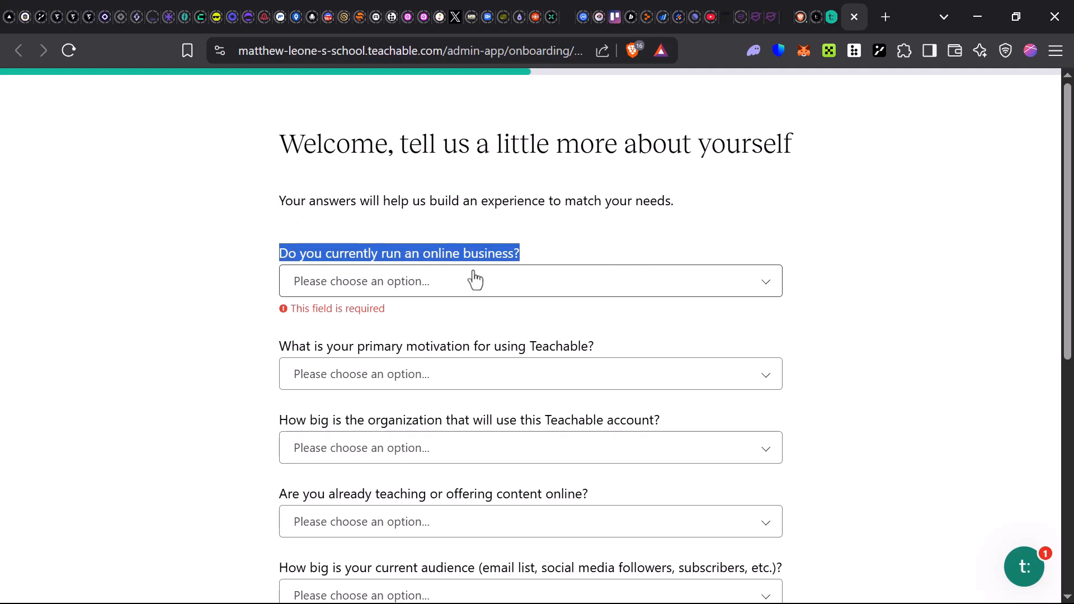
{"action": "left_click", "coordinate": [552, 292]}
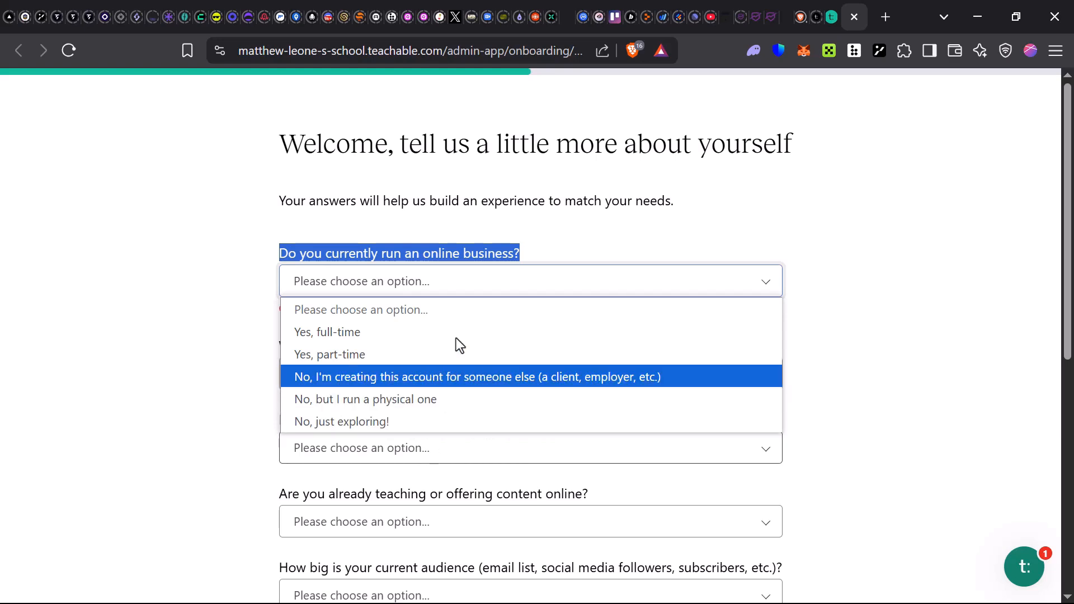
{"action": "left_click", "coordinate": [361, 355]}
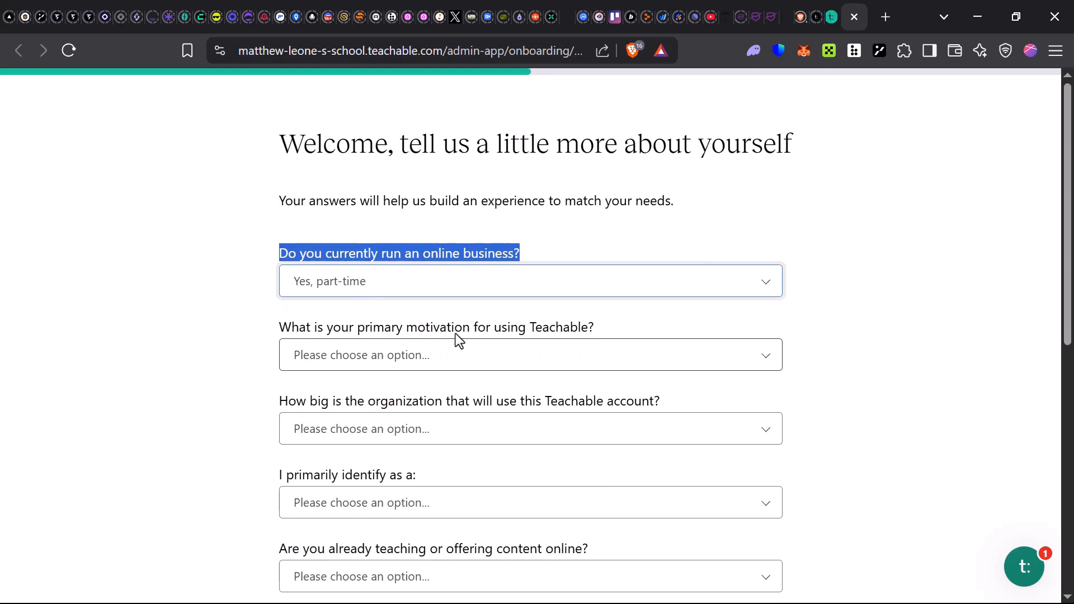
Set the primary motivation for using Teachable to "Selling Courses" and the organization size to "Just me".
{"action": "left_click", "coordinate": [553, 367]}
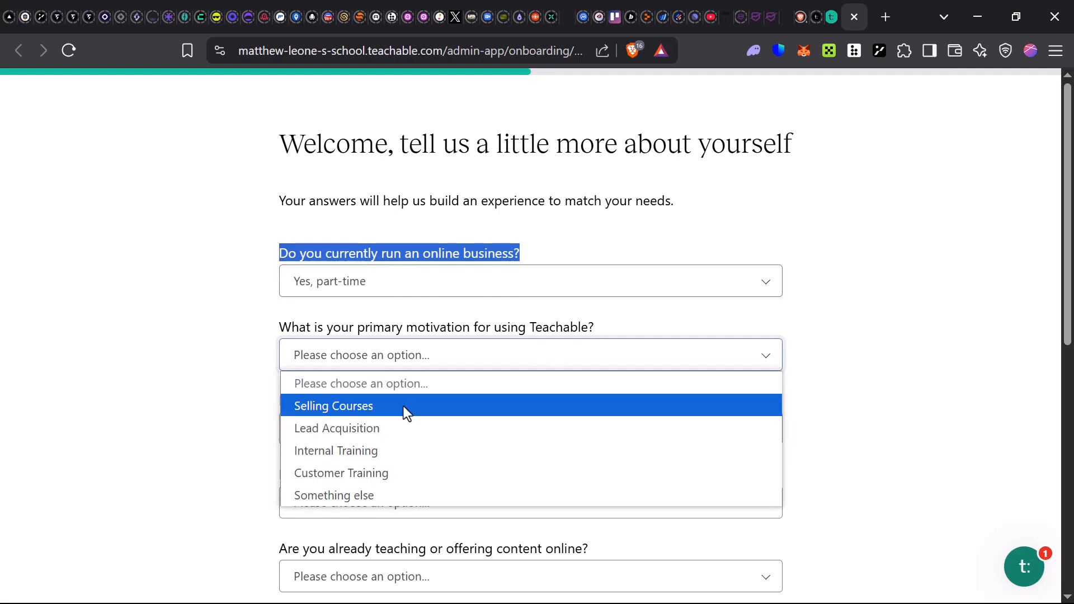
{"action": "left_click", "coordinate": [344, 406]}
{"action": "scroll", "coordinate": [334, 383], "scroll_direction": "down", "scroll_amount": 2}
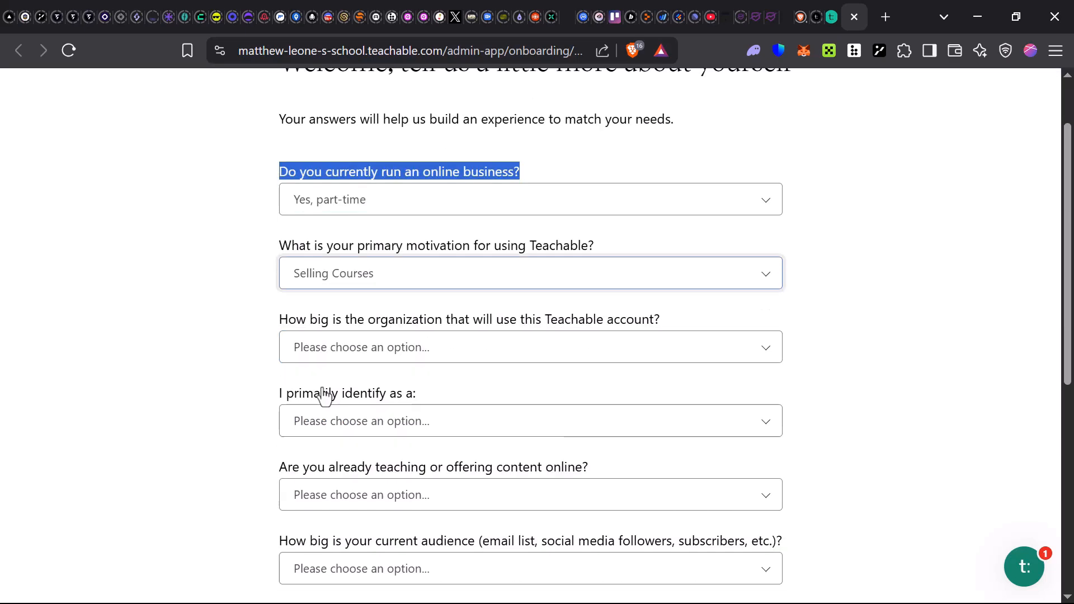
{"action": "left_click", "coordinate": [415, 348]}
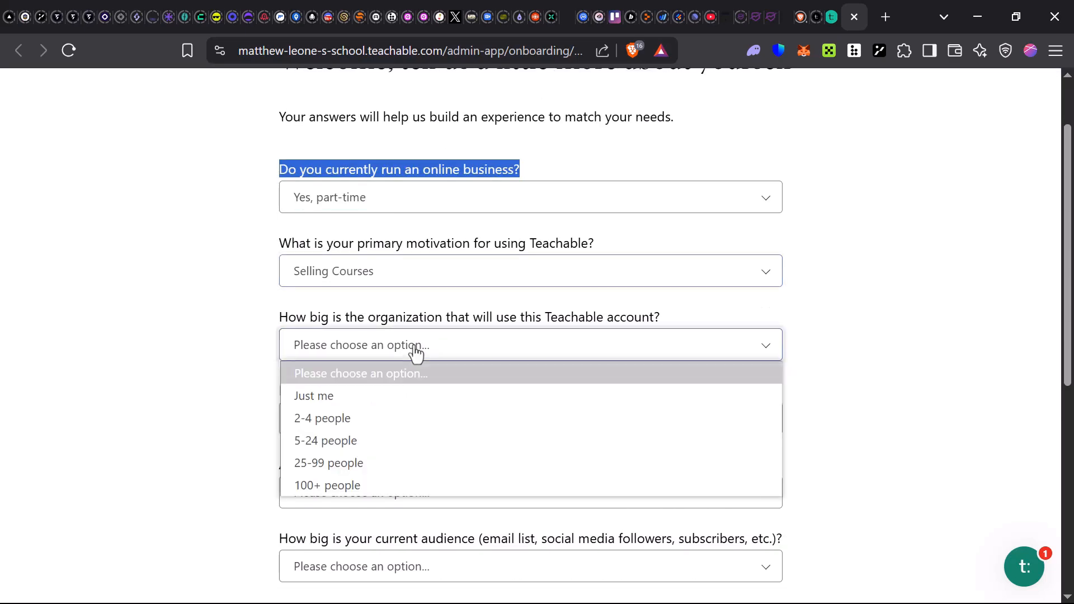
{"action": "left_click", "coordinate": [358, 398]}
Answer "I primarily identify as a" with "Content Creator (blogging, YouTube, Instagram, etc.)".
{"action": "scroll", "coordinate": [335, 358], "scroll_direction": "down", "scroll_amount": 2}
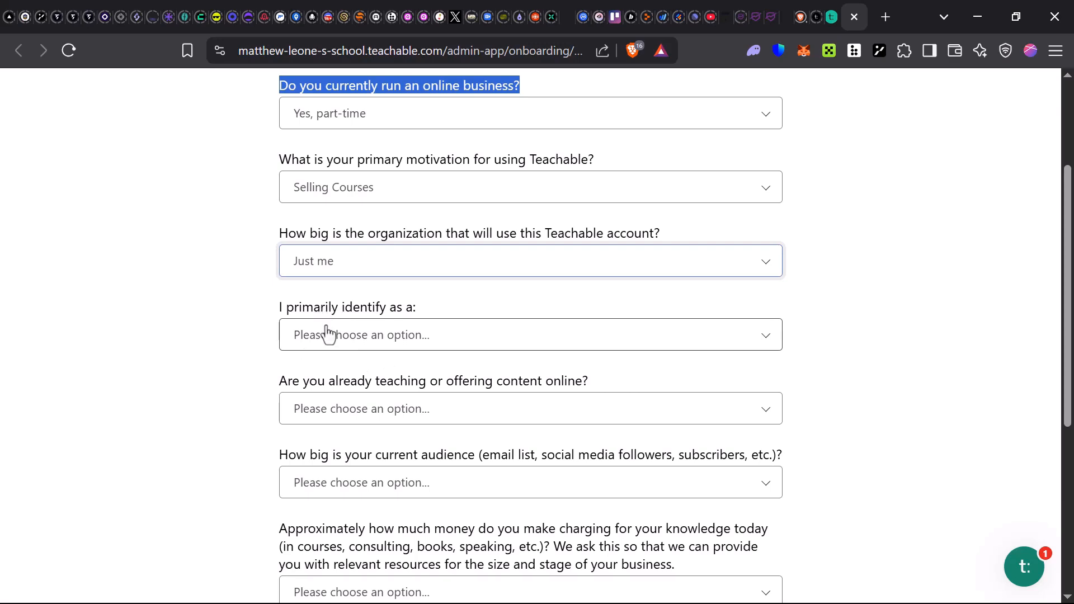
{"action": "left_click", "coordinate": [338, 347]}
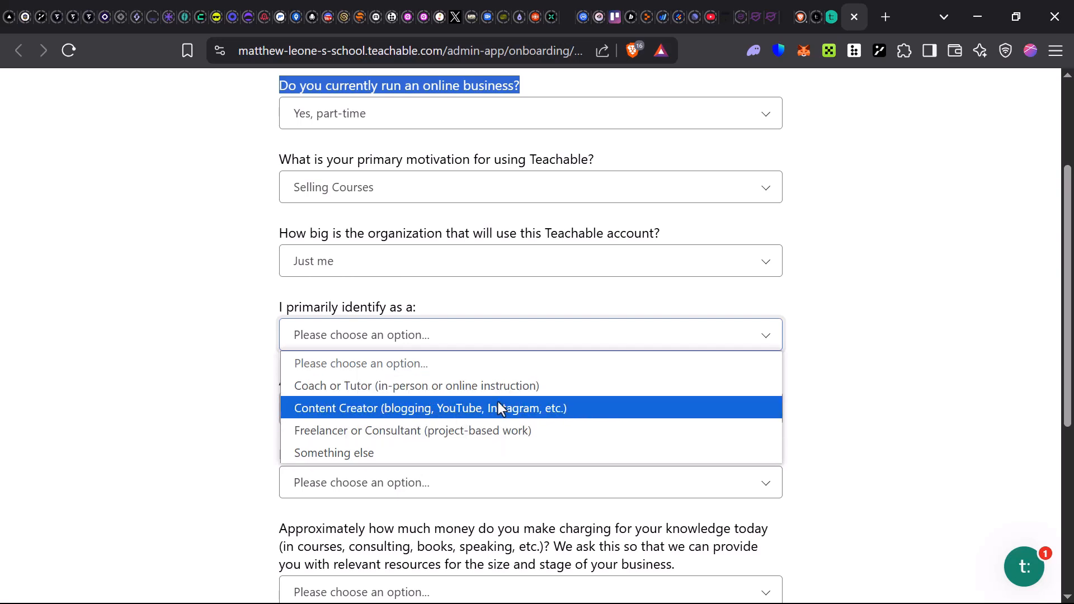
{"action": "left_click", "coordinate": [436, 409]}
Answer the online teaching question with "Yes, but not on a platform like Teachable" and enter "Google Ads" as the platform being switched from.
{"action": "scroll", "coordinate": [282, 388], "scroll_direction": "down", "scroll_amount": 1}
{"action": "scroll", "coordinate": [282, 390], "scroll_direction": "down", "scroll_amount": 1}
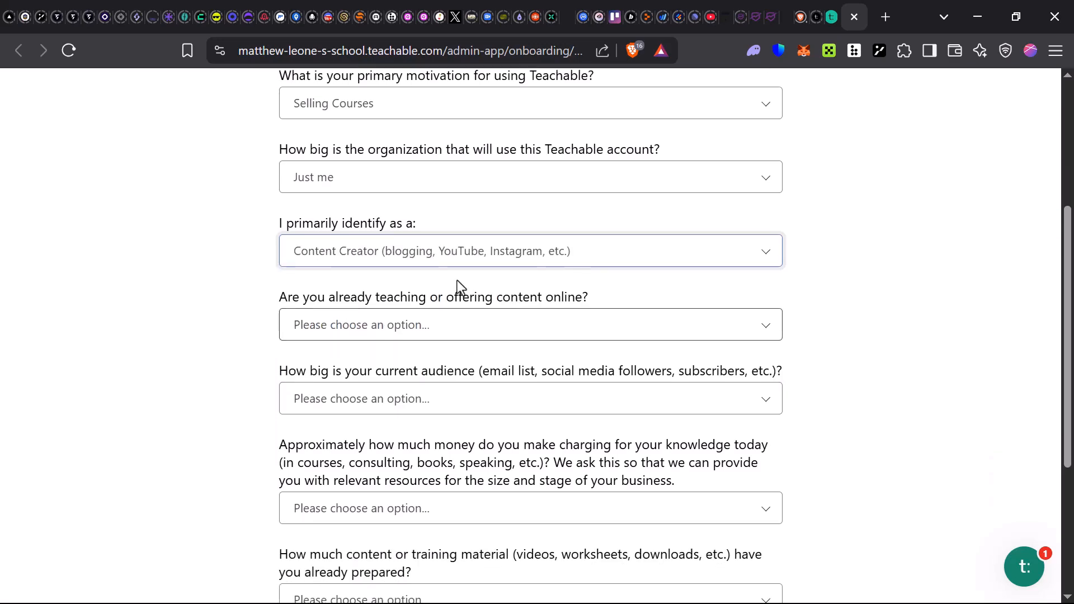
{"action": "left_click", "coordinate": [505, 336]}
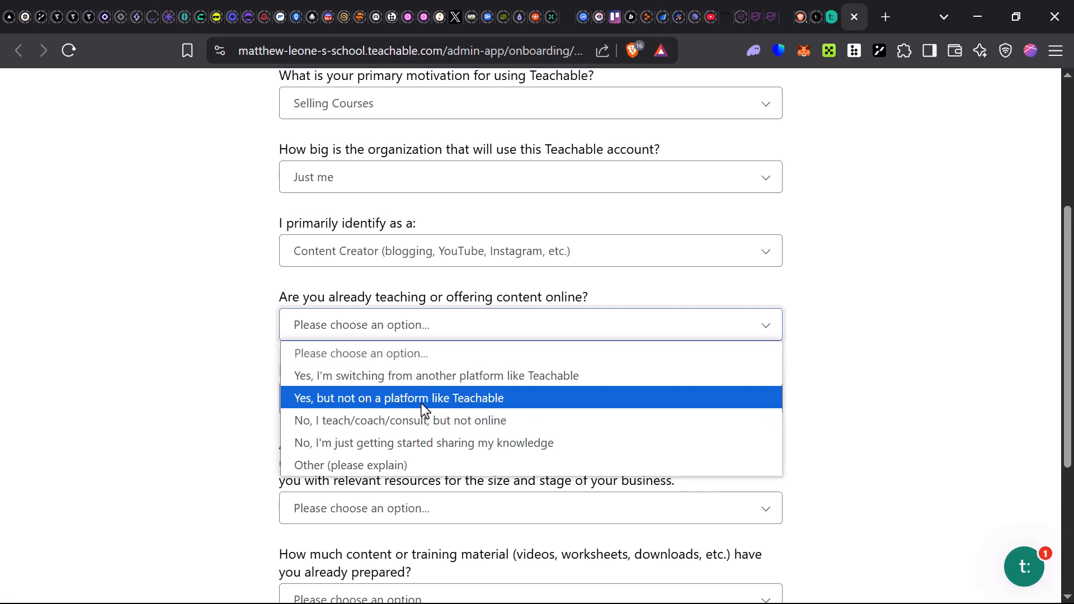
{"action": "left_click", "coordinate": [463, 405]}
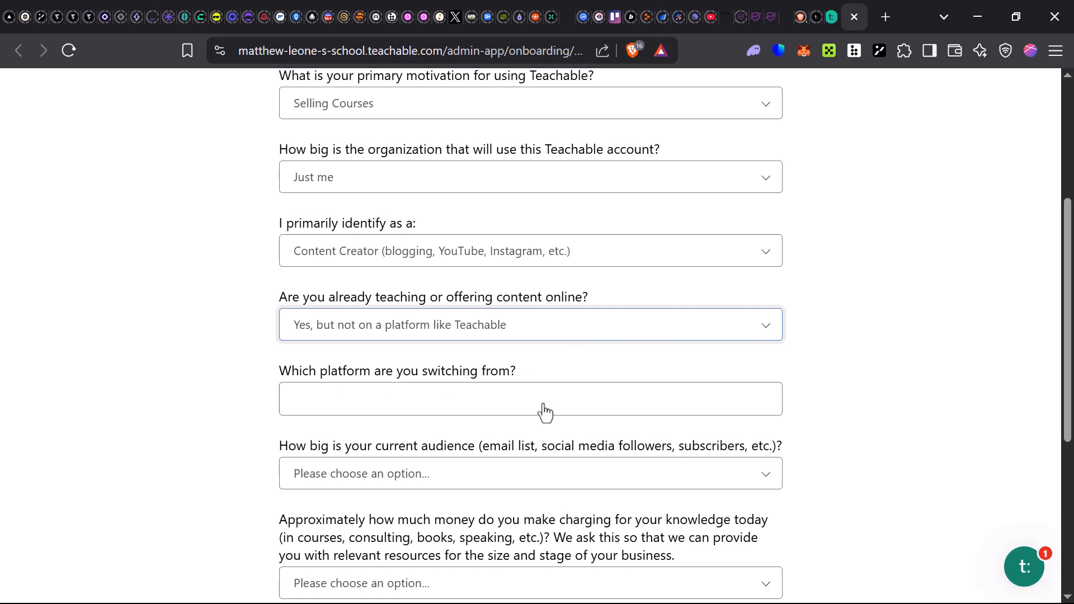
{"action": "left_click", "coordinate": [386, 395]}
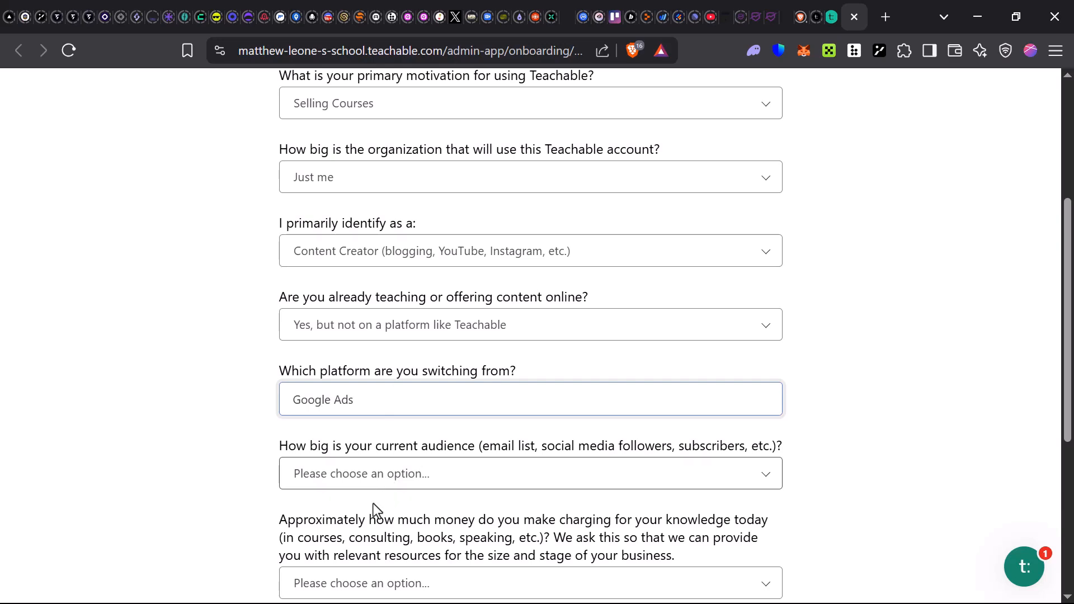
Set the current audience size to "No one yet" and the money made from charging for knowledge to "None yet".
{"action": "left_click", "coordinate": [380, 480]}
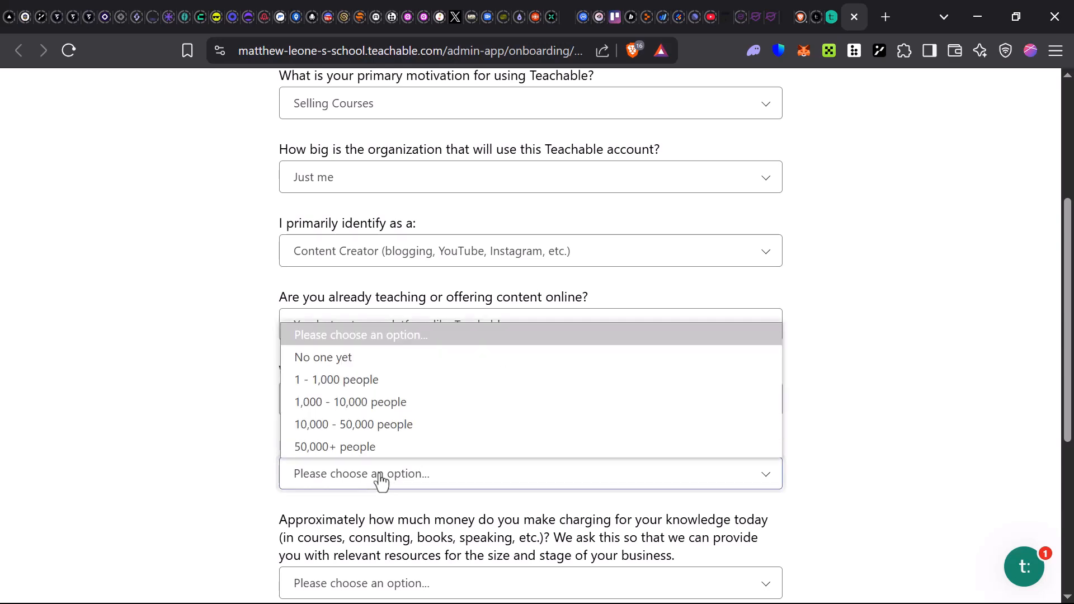
{"action": "left_click", "coordinate": [374, 366]}
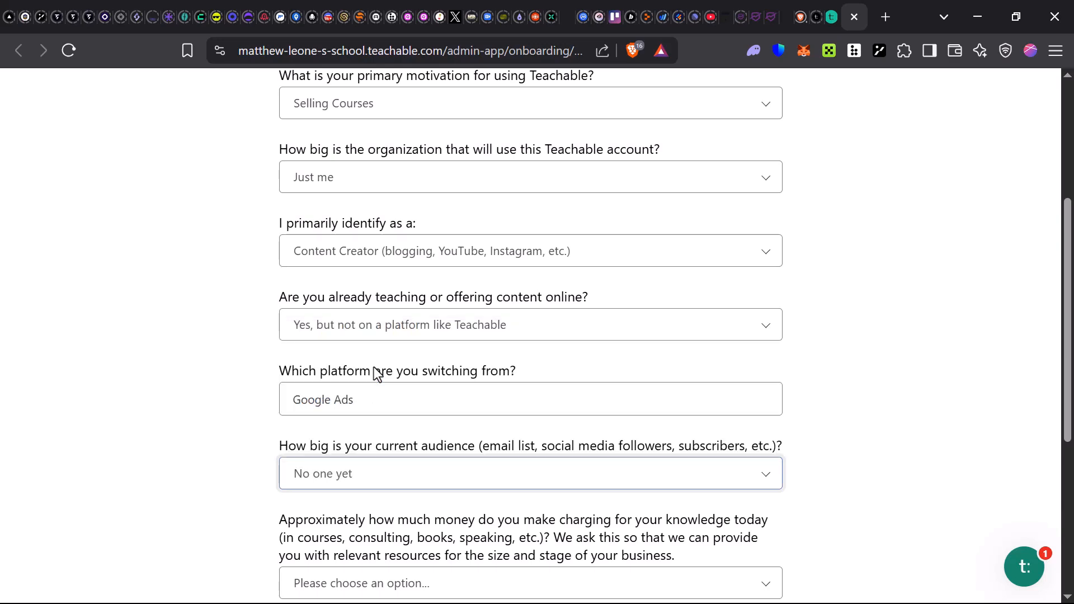
{"action": "scroll", "coordinate": [506, 472], "scroll_direction": "down", "scroll_amount": 5}
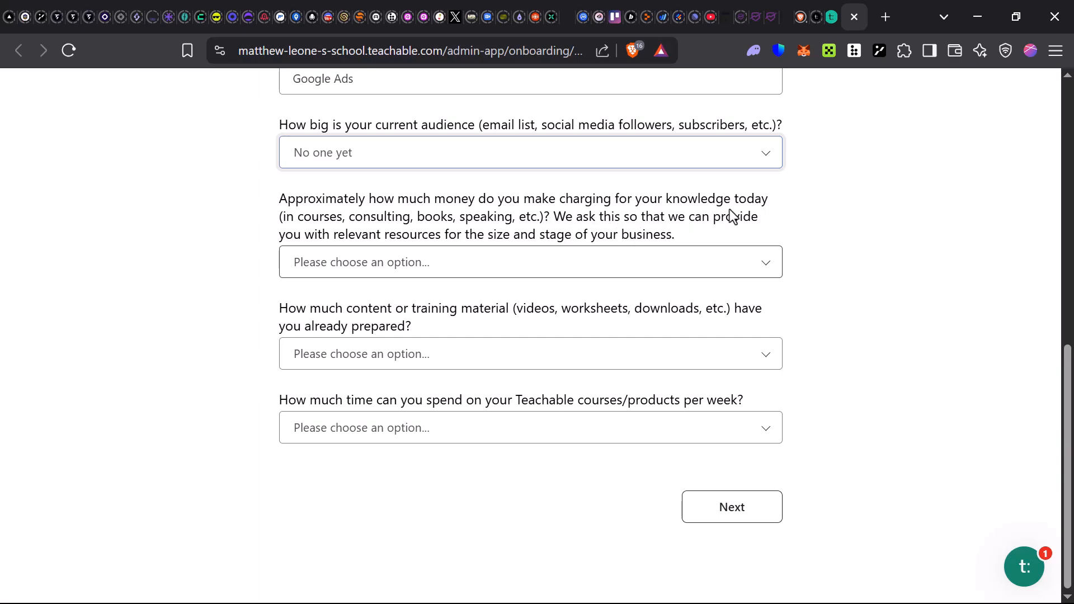
{"action": "left_click", "coordinate": [594, 272]}
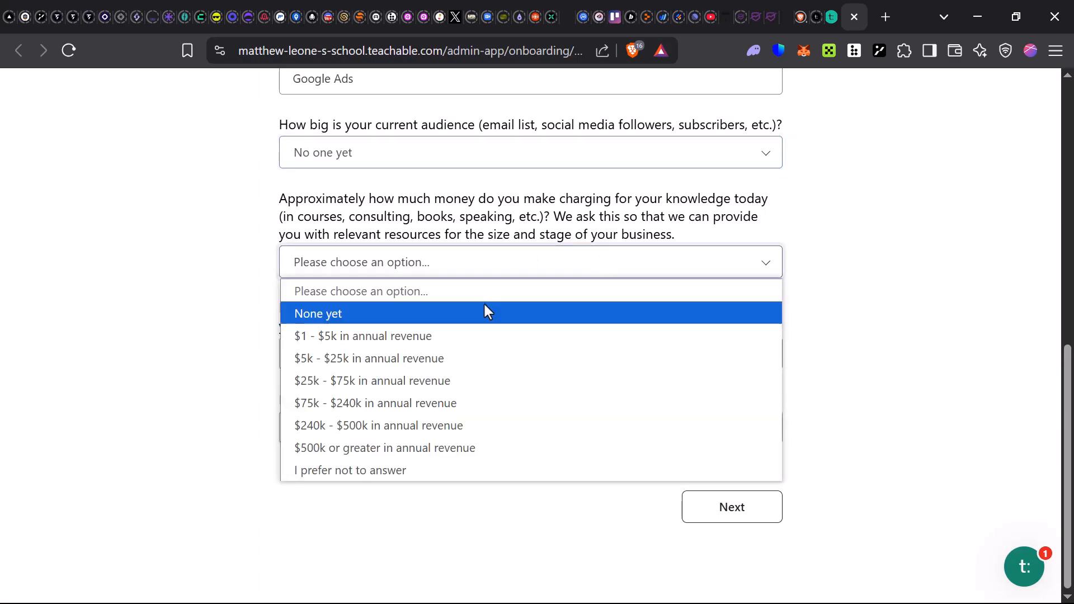
{"action": "left_click", "coordinate": [471, 313]}
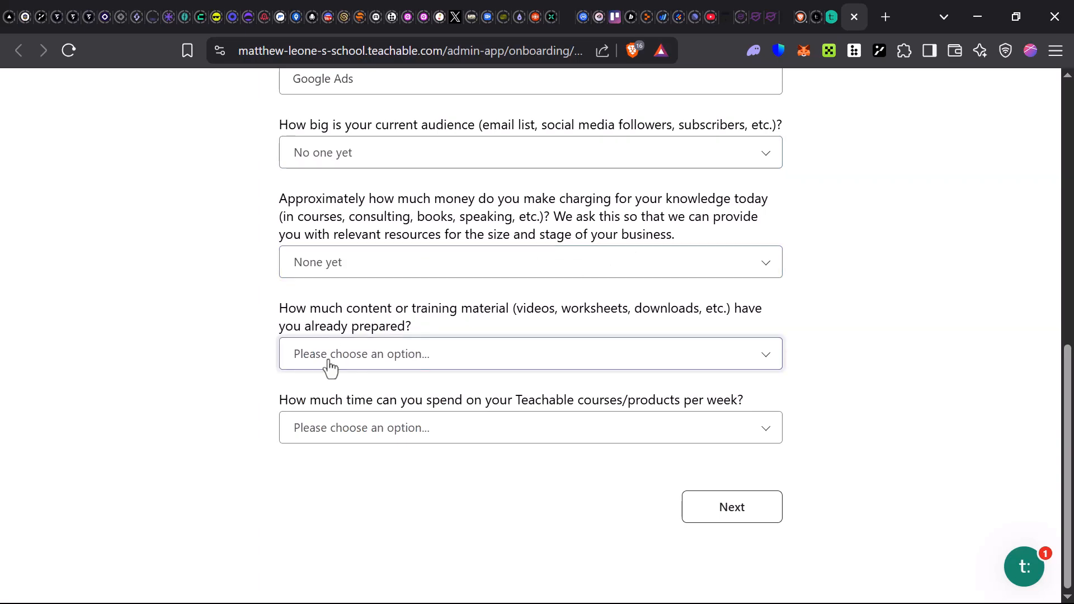
Answer how much content or training material is already prepared with "None - I'm just getting started".
{"action": "left_click", "coordinate": [484, 357]}
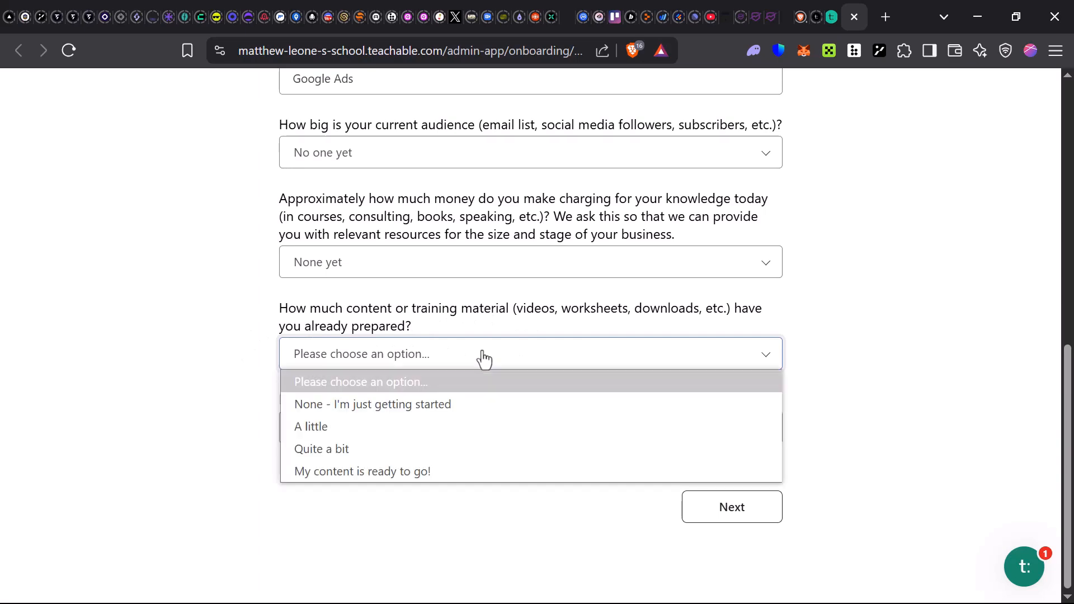
{"action": "left_click", "coordinate": [438, 404]}
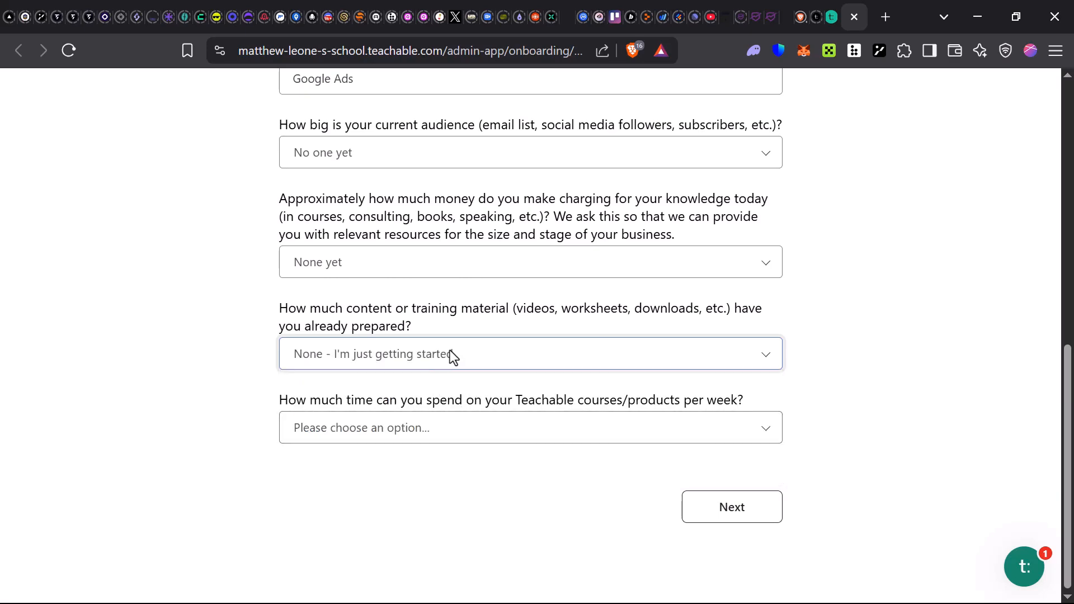
{"action": "left_click", "coordinate": [487, 354]}
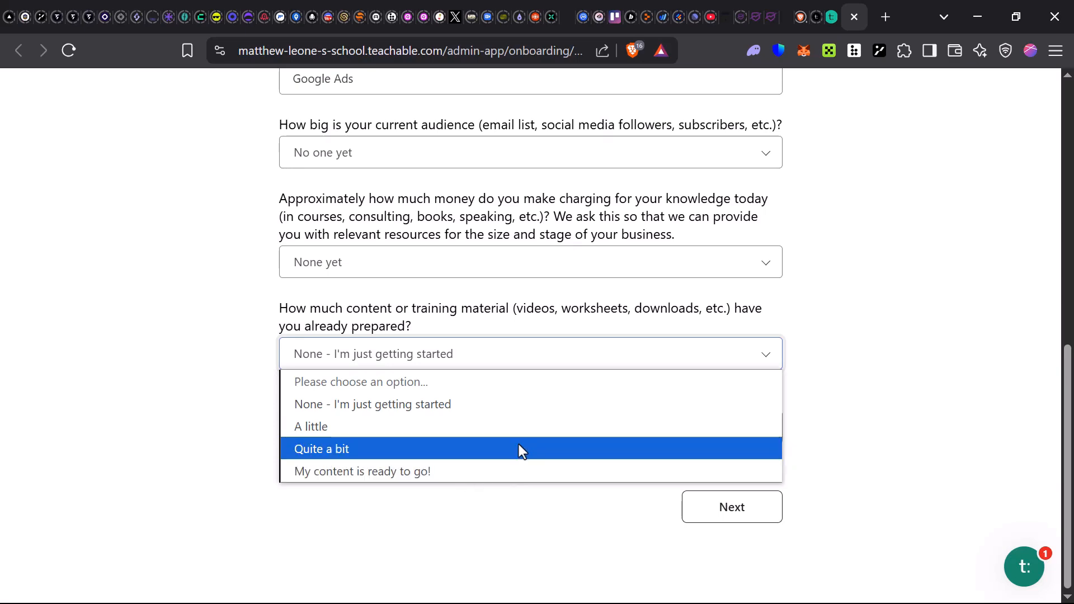
{"action": "left_click", "coordinate": [446, 404]}
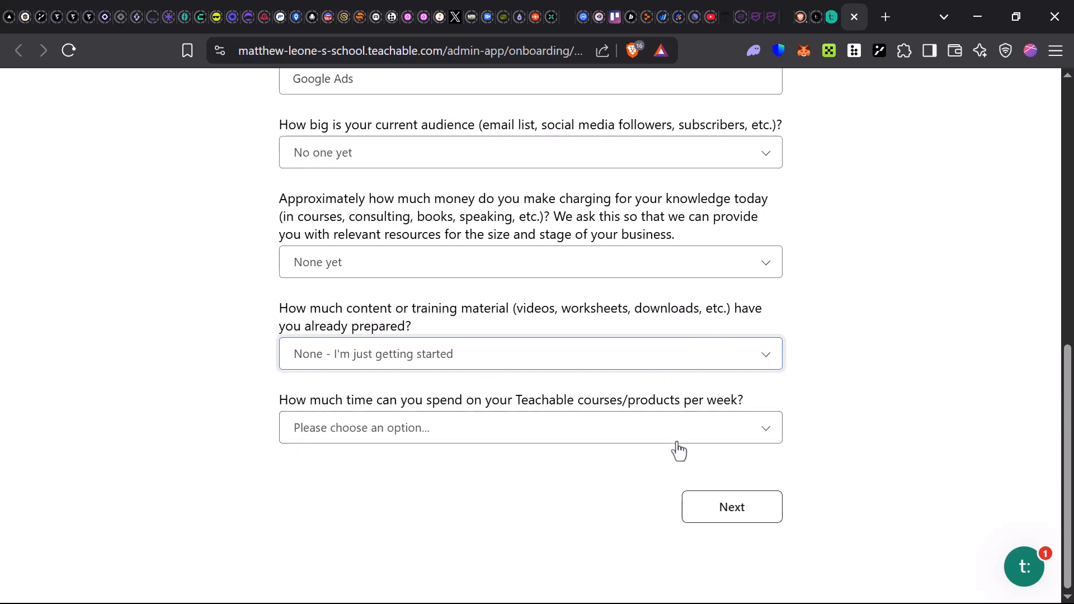
Set the weekly time for courses to "I'll do it on the side (1-3 hours)" and submit the questionnaire page.
{"action": "left_click", "coordinate": [677, 442]}
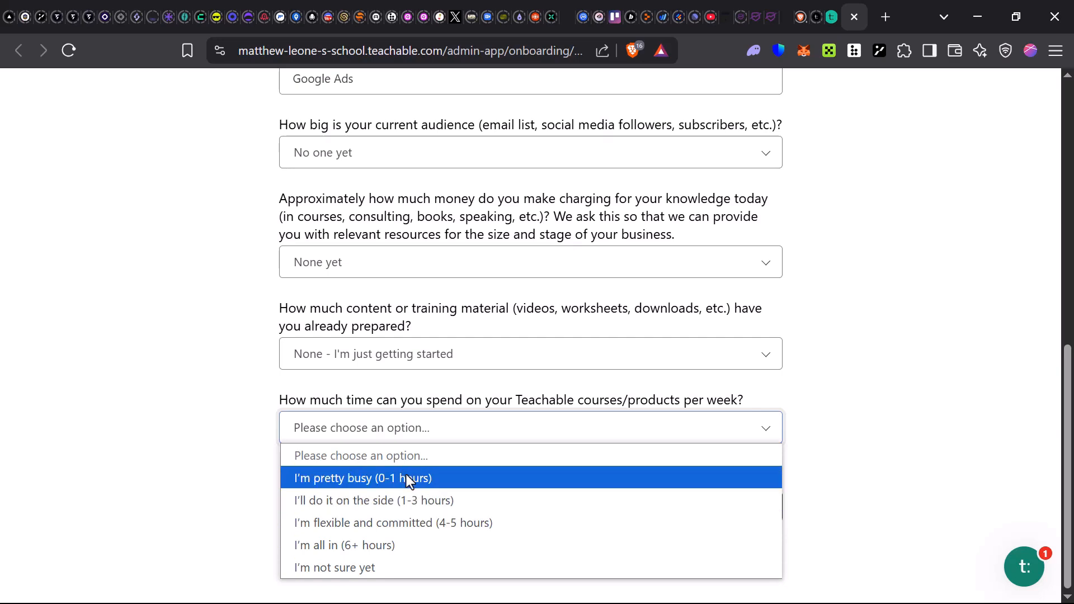
{"action": "left_click", "coordinate": [441, 510]}
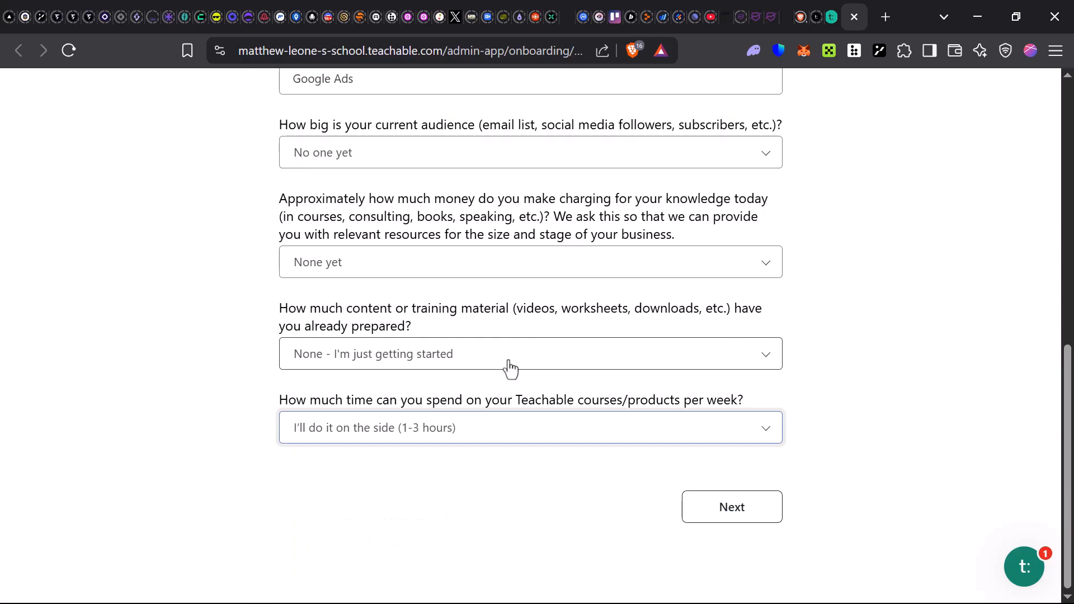
{"action": "left_click", "coordinate": [733, 514]}
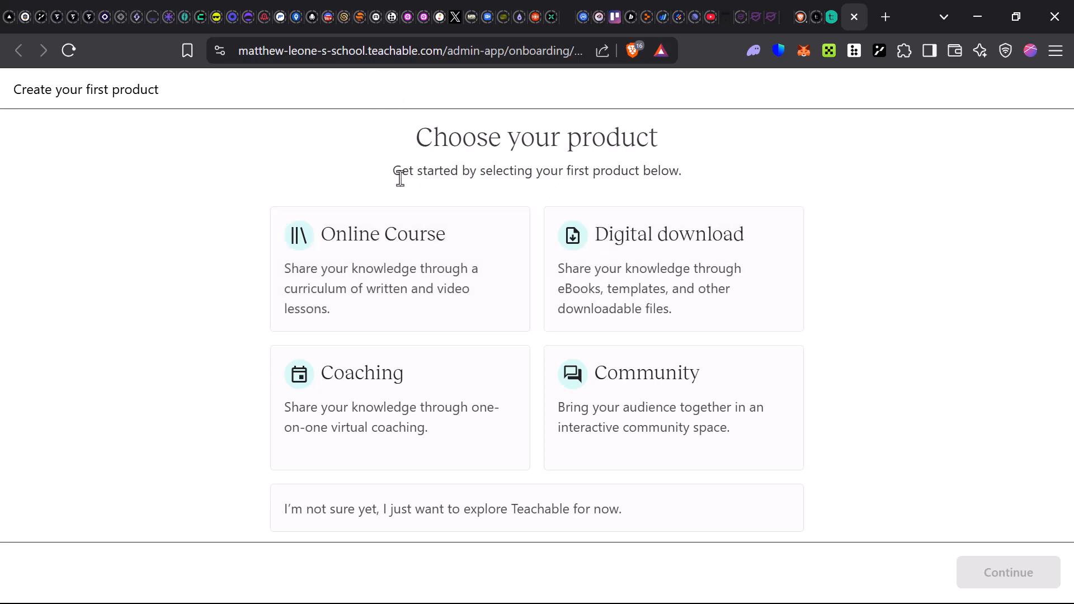
Choose Online Course as the first product and proceed to its course details form.
{"action": "left_click_drag", "start_coordinate": [391, 178], "coordinate": [928, 246]}
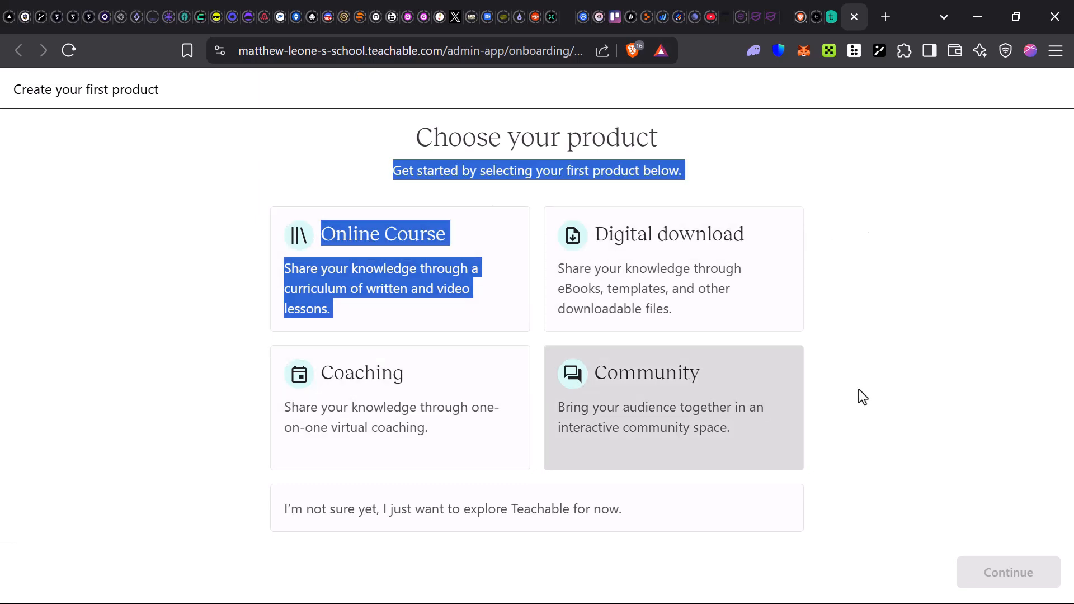
{"action": "left_click", "coordinate": [933, 379]}
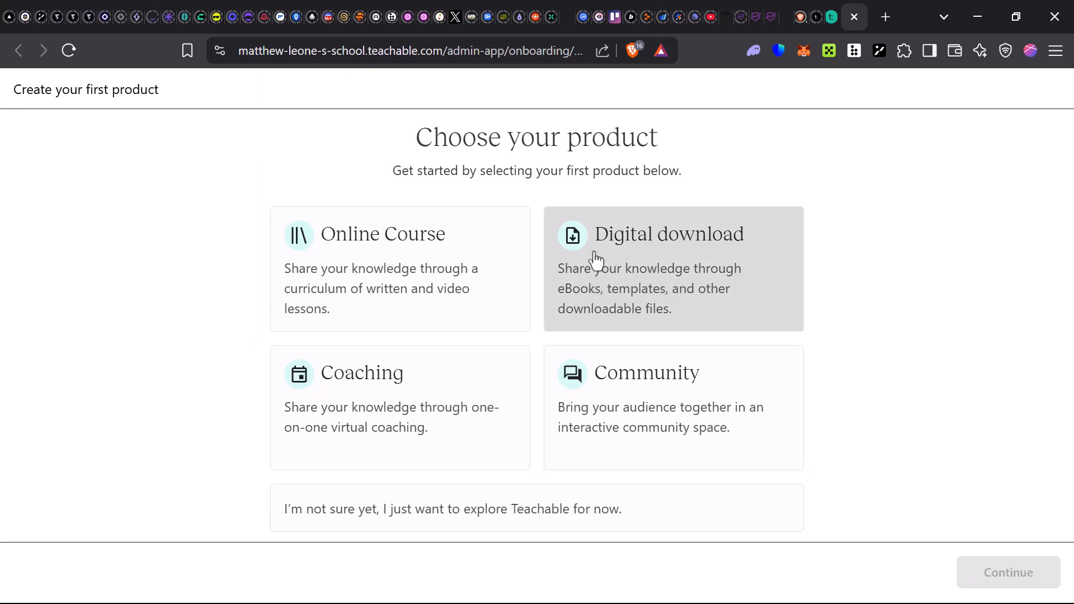
{"action": "left_click", "coordinate": [481, 275]}
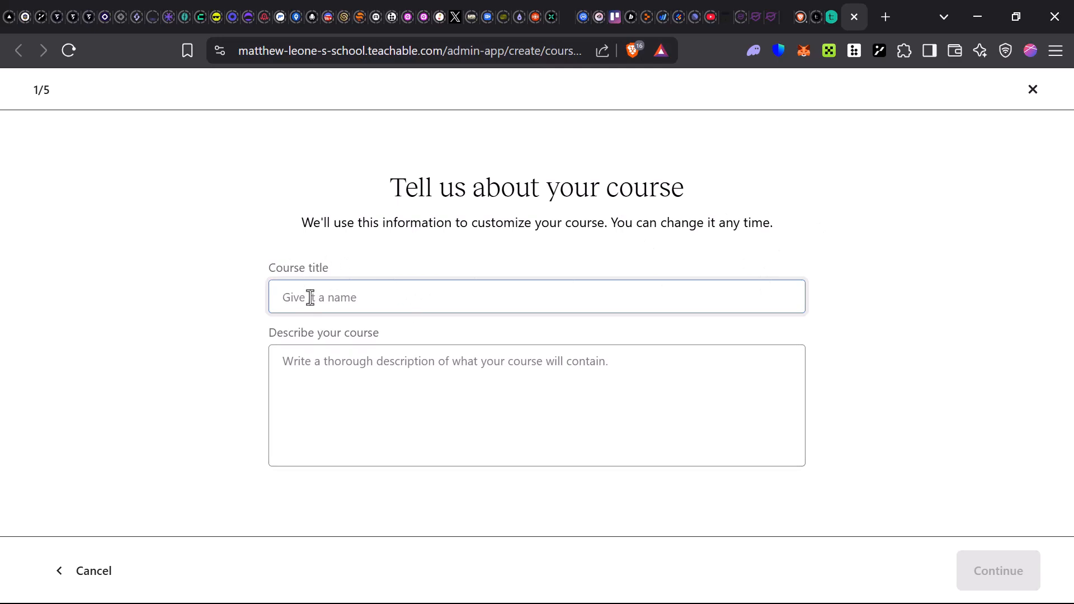
Title the course "FITNESS 1001-STAY ACTIVE", describe it as "A course on how to keep fit and stay active!!!", and continue.
{"action": "type", "text": "G"}
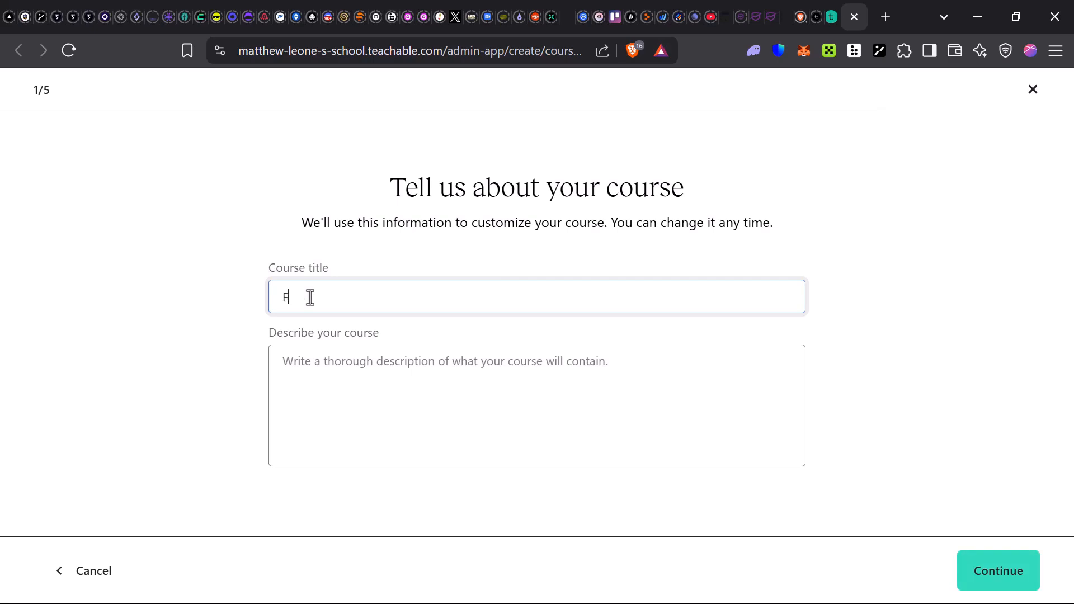
{"action": "left_click", "coordinate": [300, 377]}
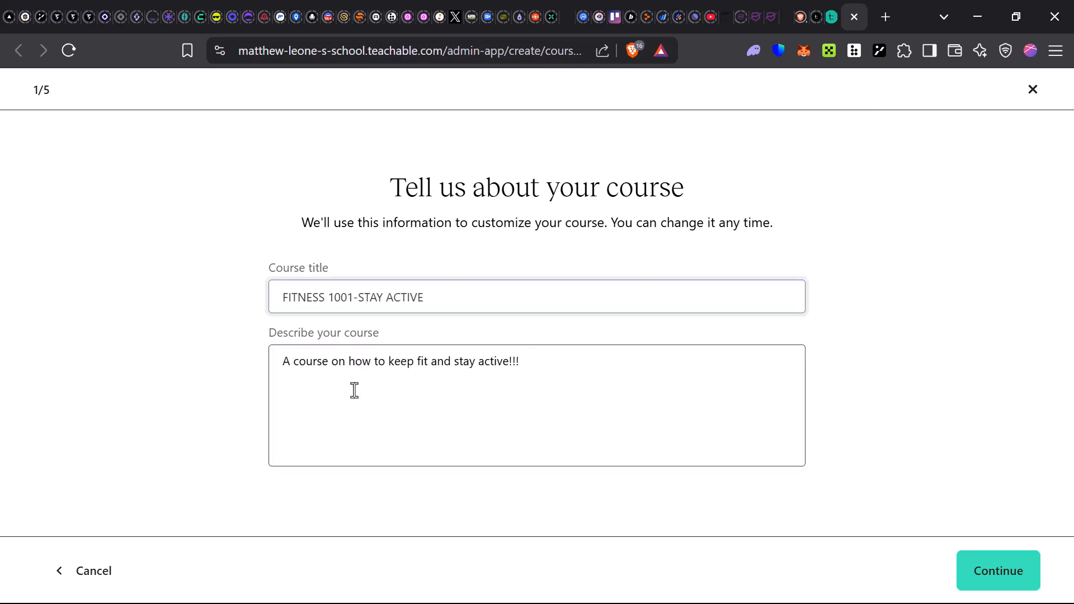
{"action": "left_click", "coordinate": [980, 579]}
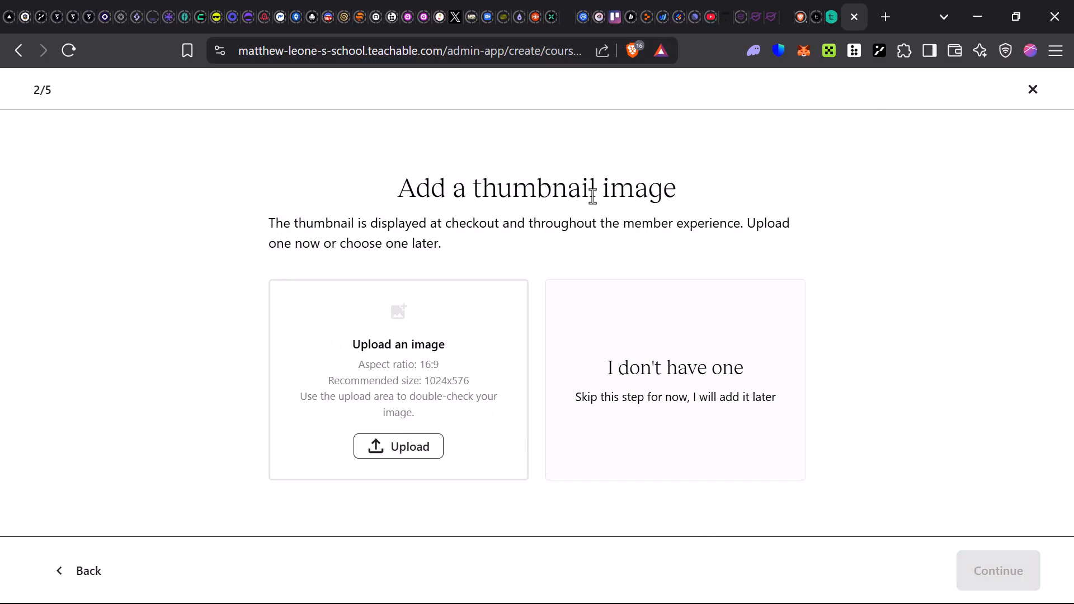
Upload the "GET ACTIVE!!" image from the Downloads folder as the course thumbnail and continue to the pricing page.
{"action": "left_click_drag", "start_coordinate": [268, 227], "coordinate": [803, 230]}
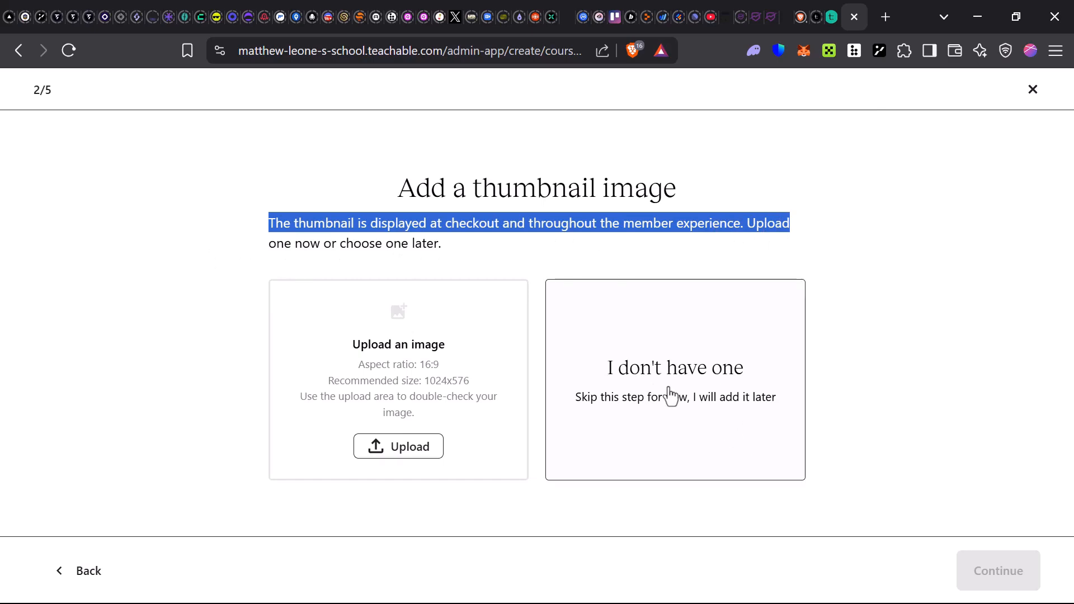
{"action": "left_click", "coordinate": [727, 419]}
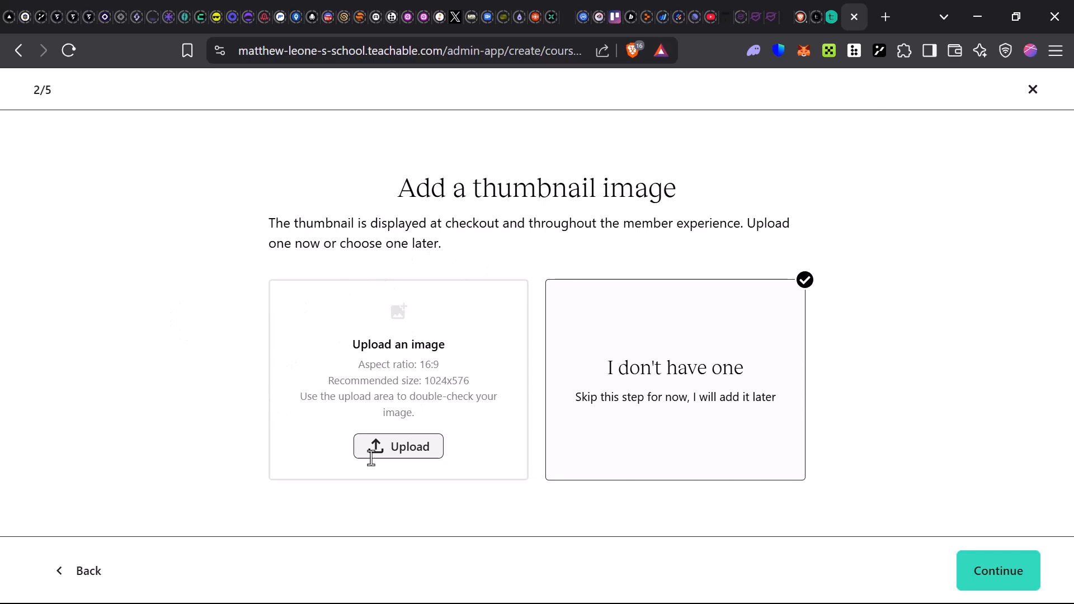
{"action": "left_click", "coordinate": [400, 457]}
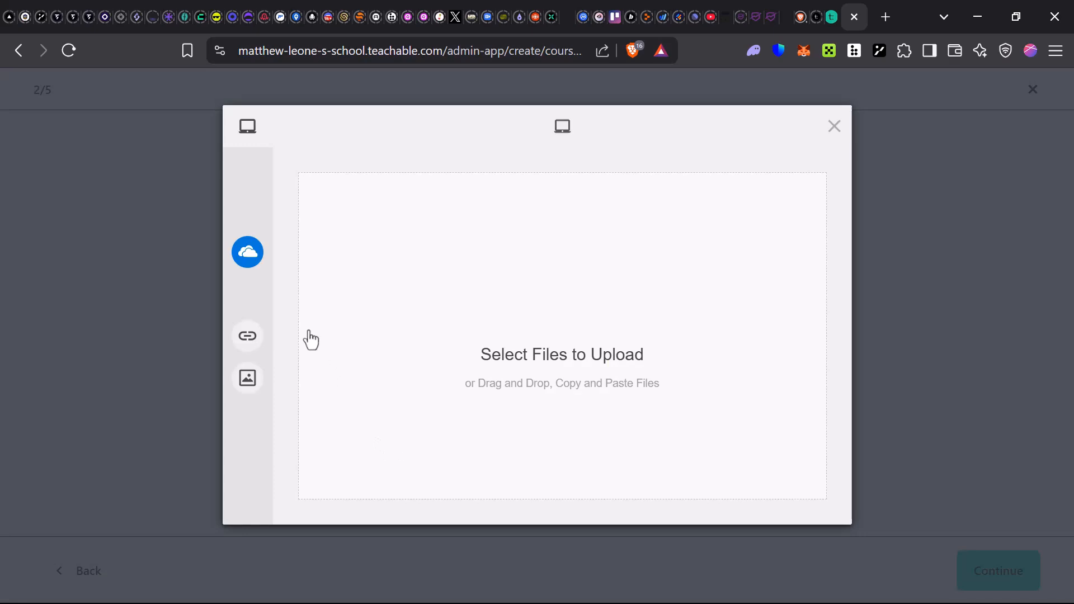
{"action": "mouse_move", "coordinate": [254, 323]}
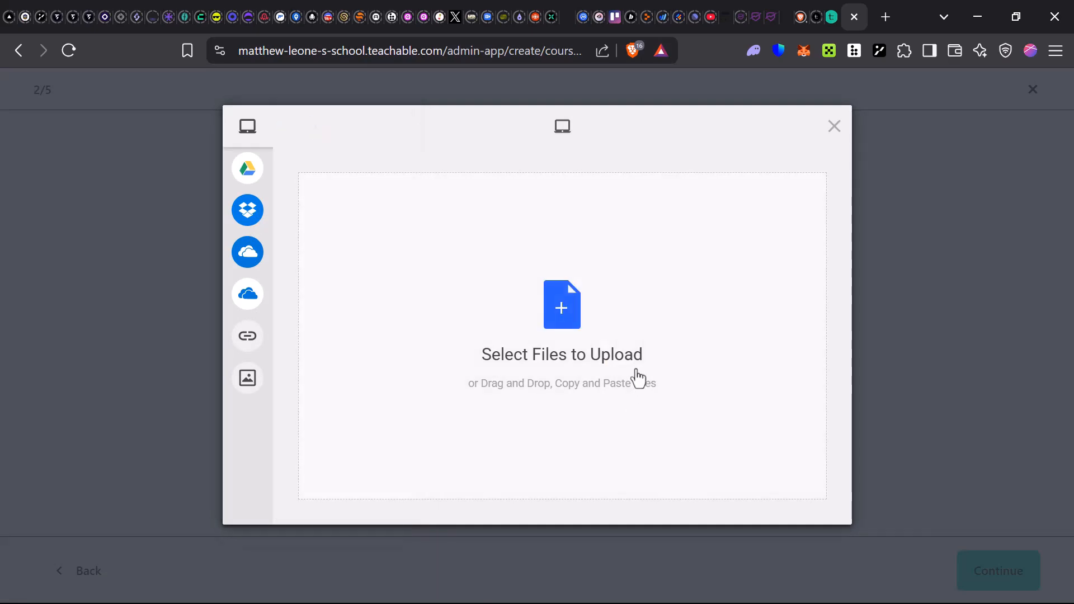
{"action": "left_click", "coordinate": [568, 321]}
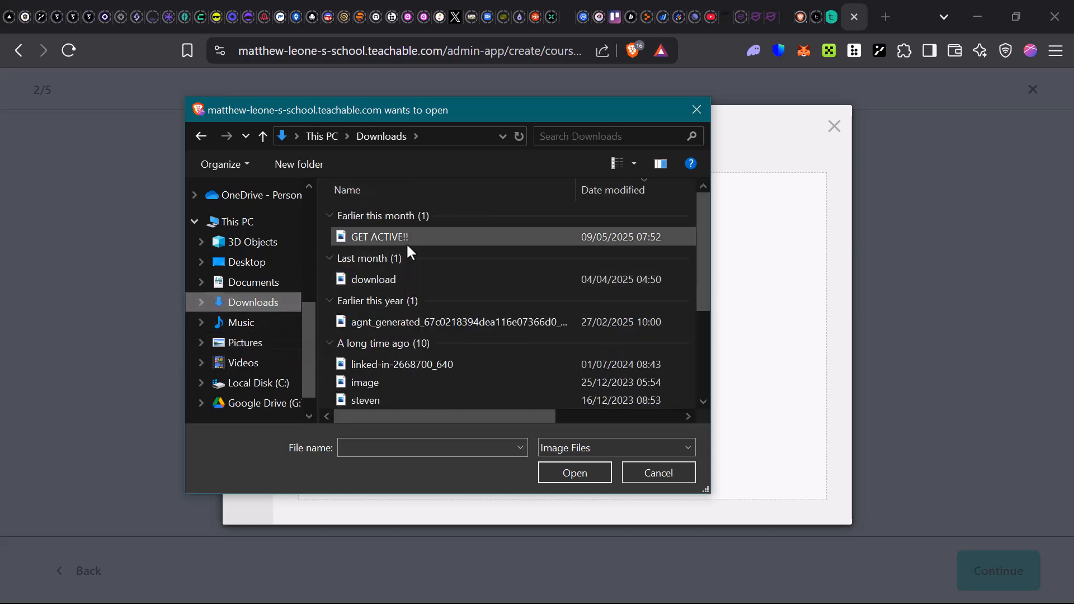
{"action": "left_click", "coordinate": [407, 240]}
{"action": "left_click", "coordinate": [586, 482]}
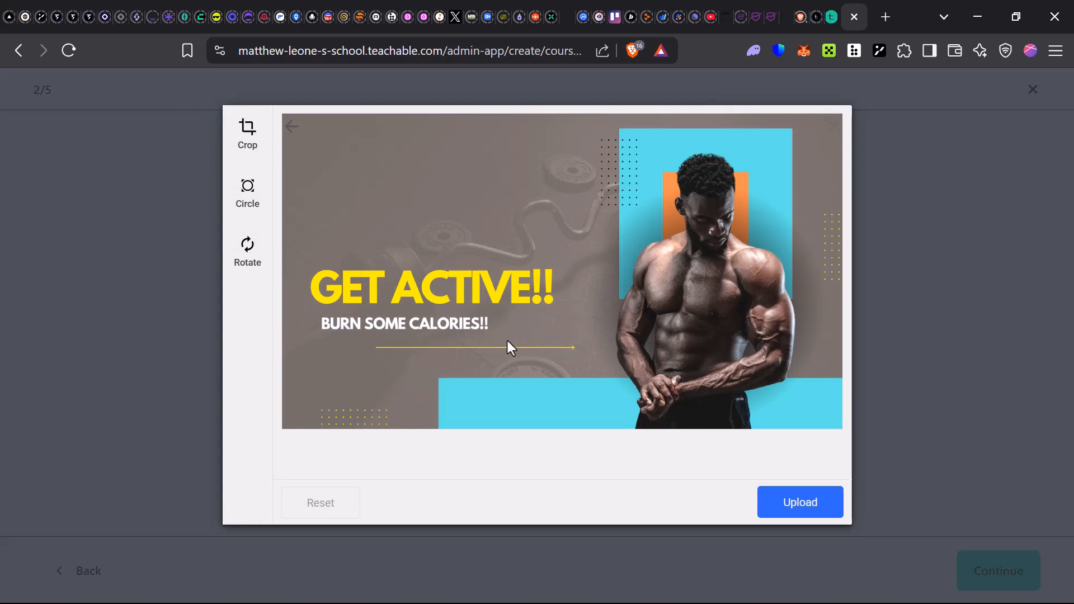
{"action": "left_click", "coordinate": [809, 504]}
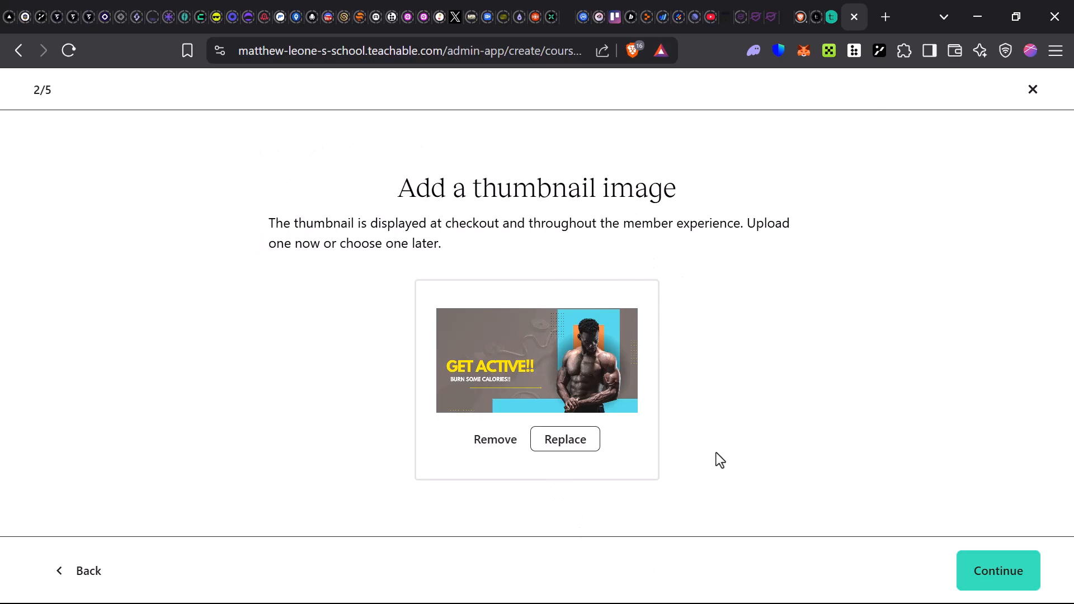
{"action": "left_click", "coordinate": [969, 575]}
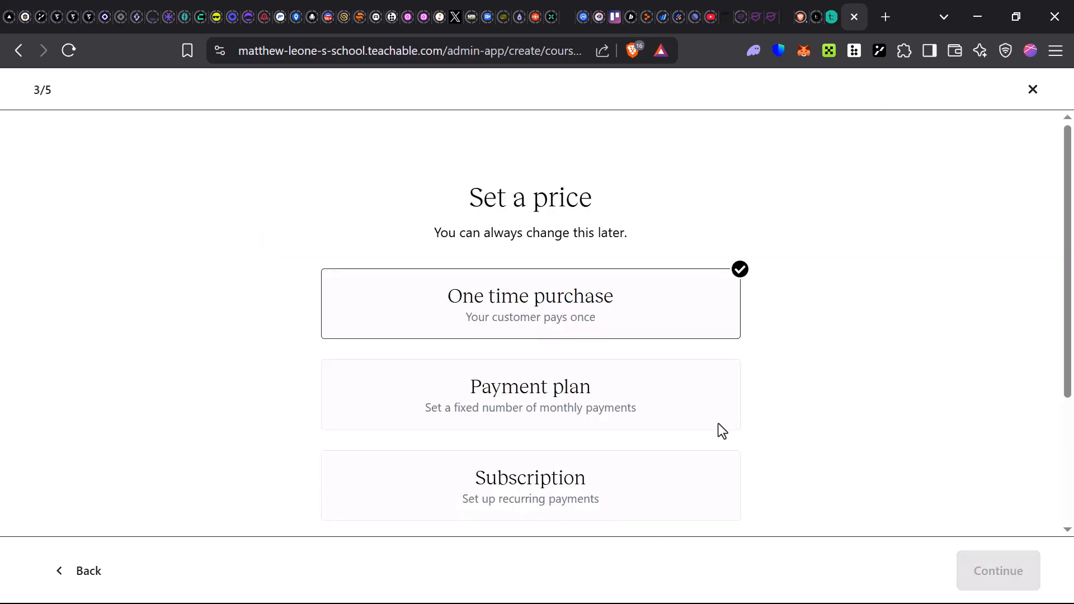
Choose One time purchase as the course's pricing type and continue to the price details.
{"action": "left_click_drag", "start_coordinate": [866, 223], "coordinate": [395, 194]}
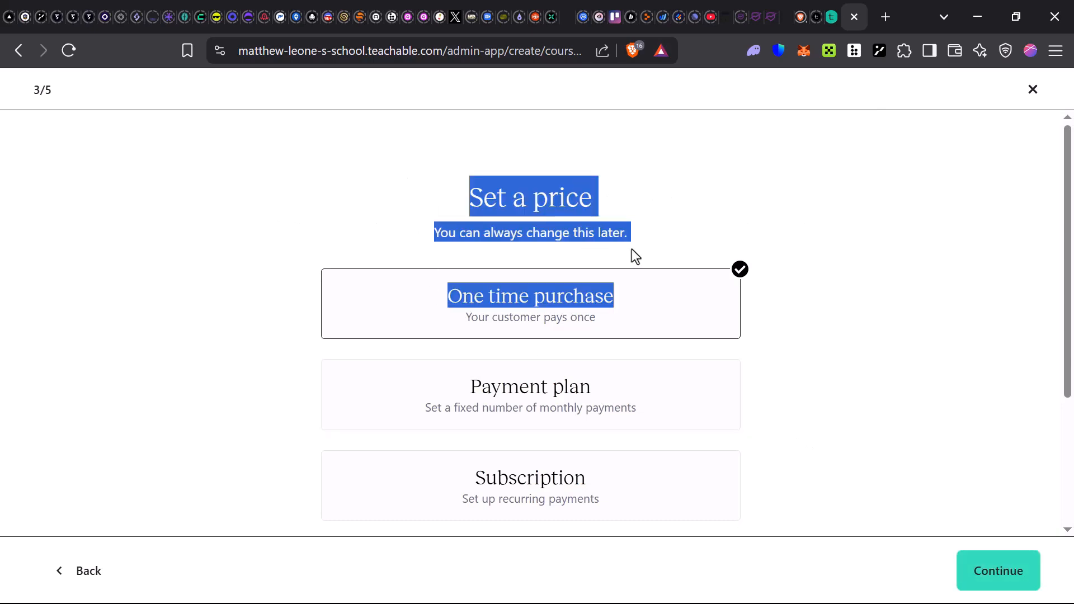
{"action": "left_click", "coordinate": [390, 213]}
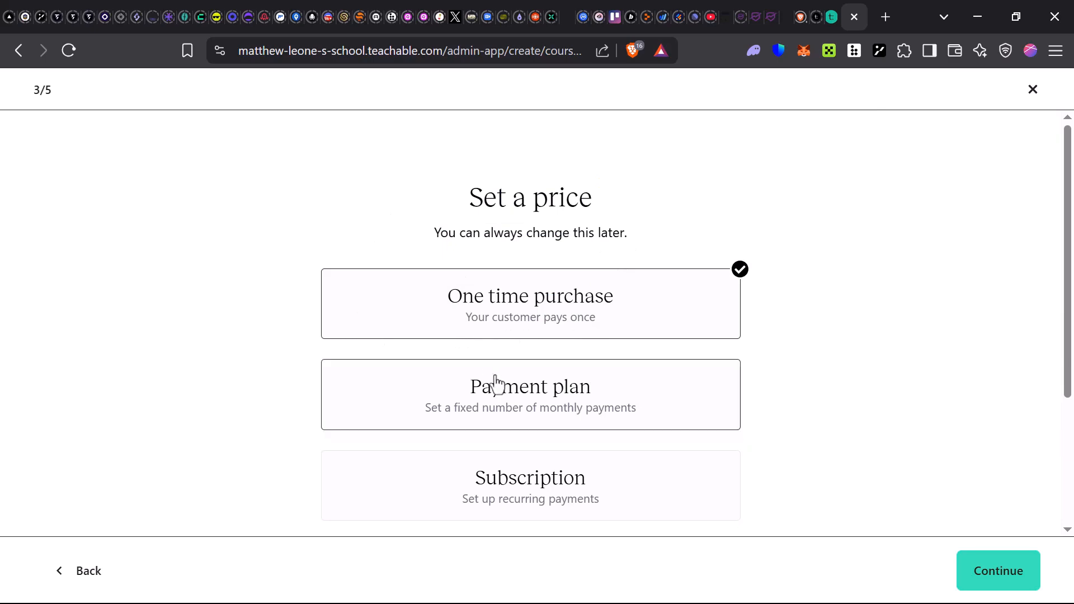
{"action": "left_click", "coordinate": [563, 418]}
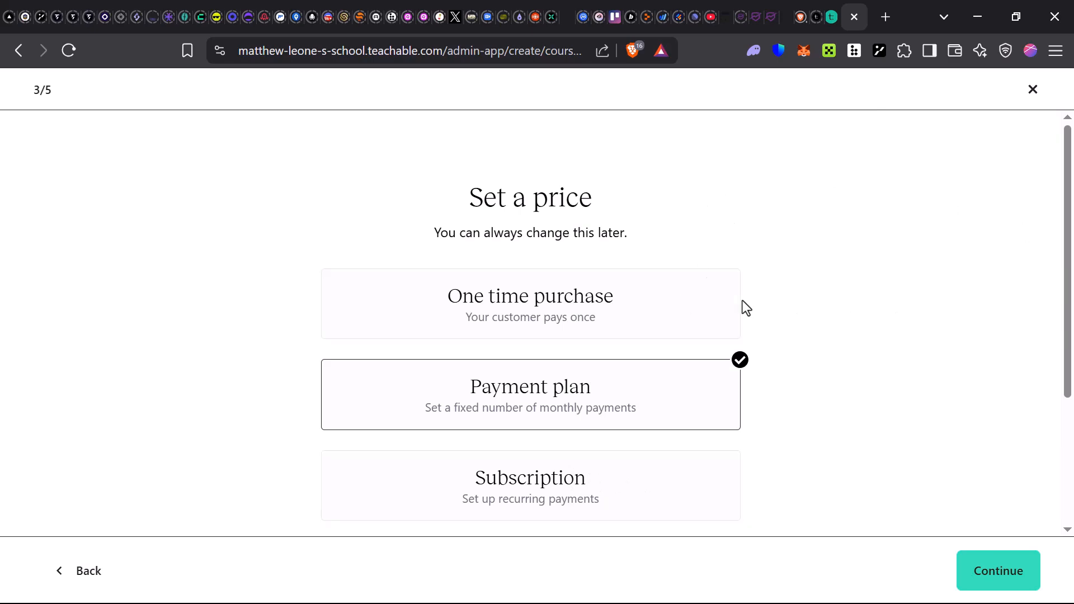
{"action": "left_click", "coordinate": [643, 298]}
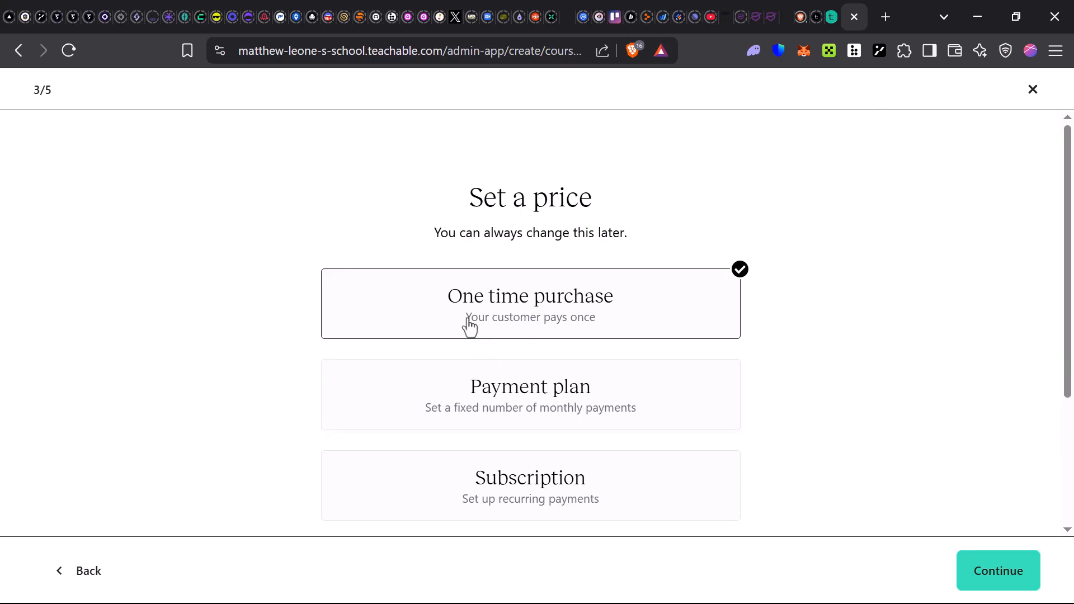
{"action": "left_click", "coordinate": [999, 573]}
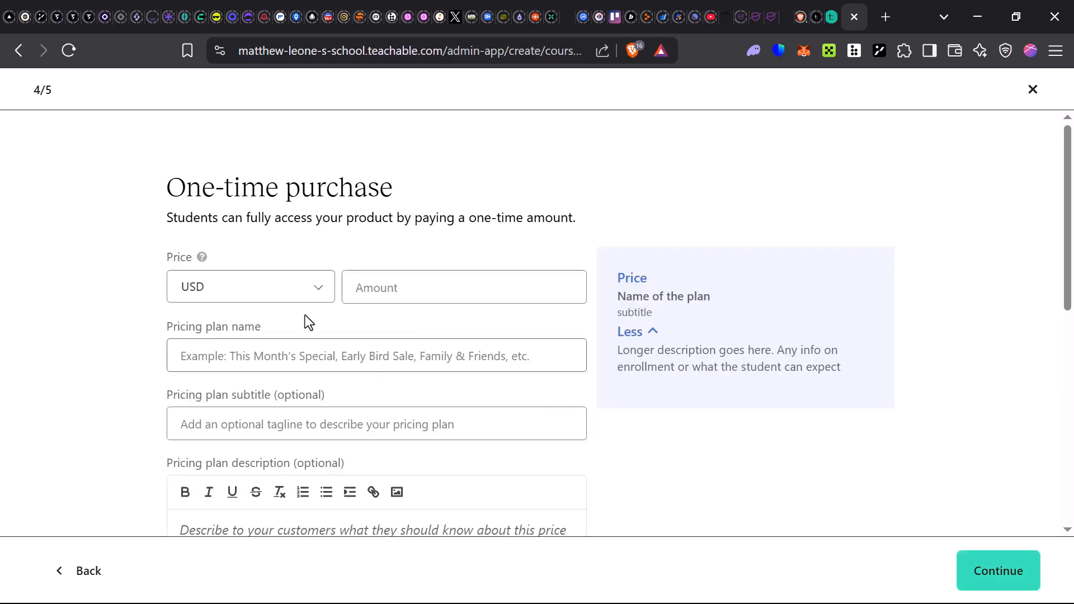
Set the one-time price to 10 USD and name the pricing plan "Early Gym Bro Plan".
{"action": "left_click_drag", "start_coordinate": [159, 199], "coordinate": [475, 170]}
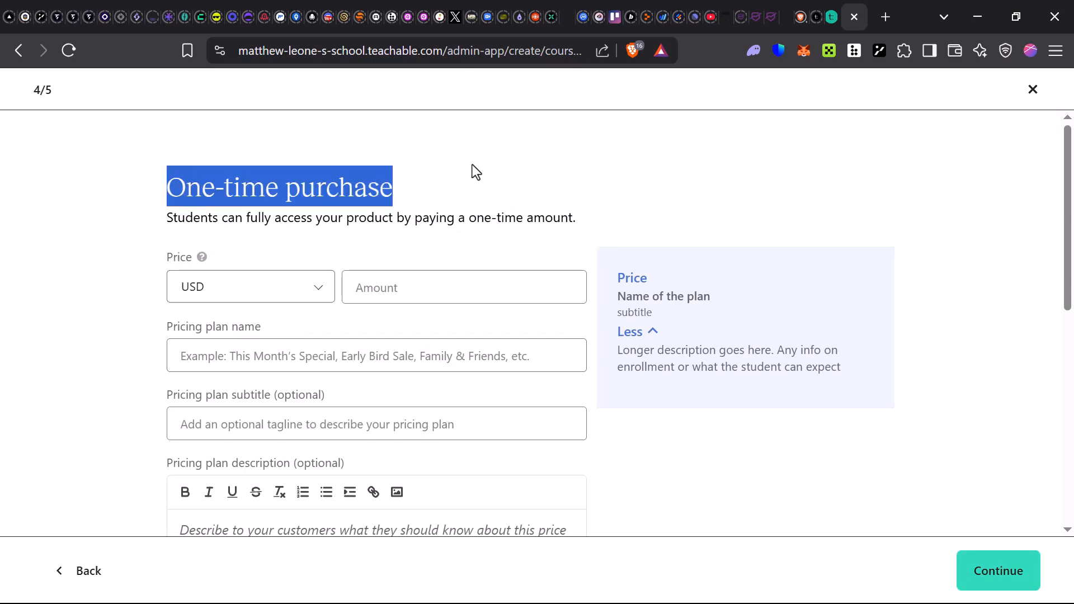
{"action": "left_click", "coordinate": [325, 250]}
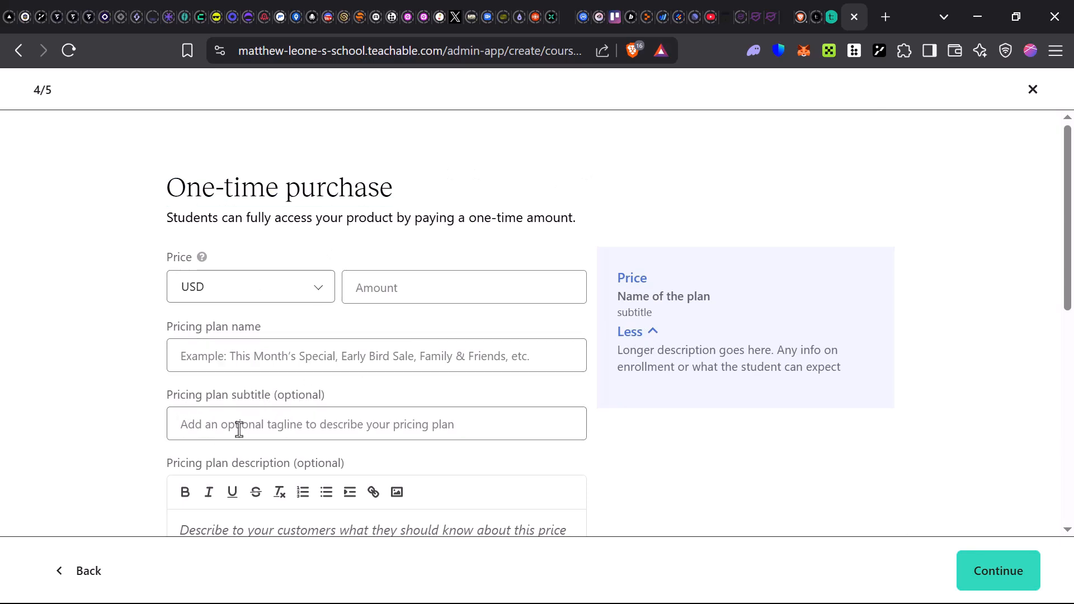
{"action": "scroll", "coordinate": [218, 441], "scroll_direction": "down", "scroll_amount": 1}
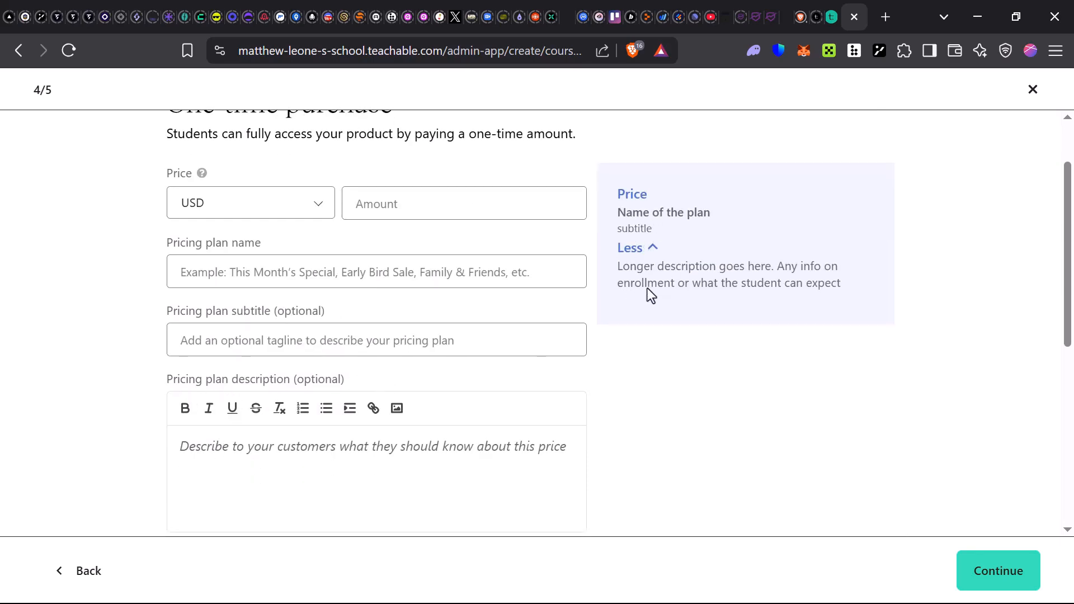
{"action": "scroll", "coordinate": [301, 271], "scroll_direction": "up", "scroll_amount": 1}
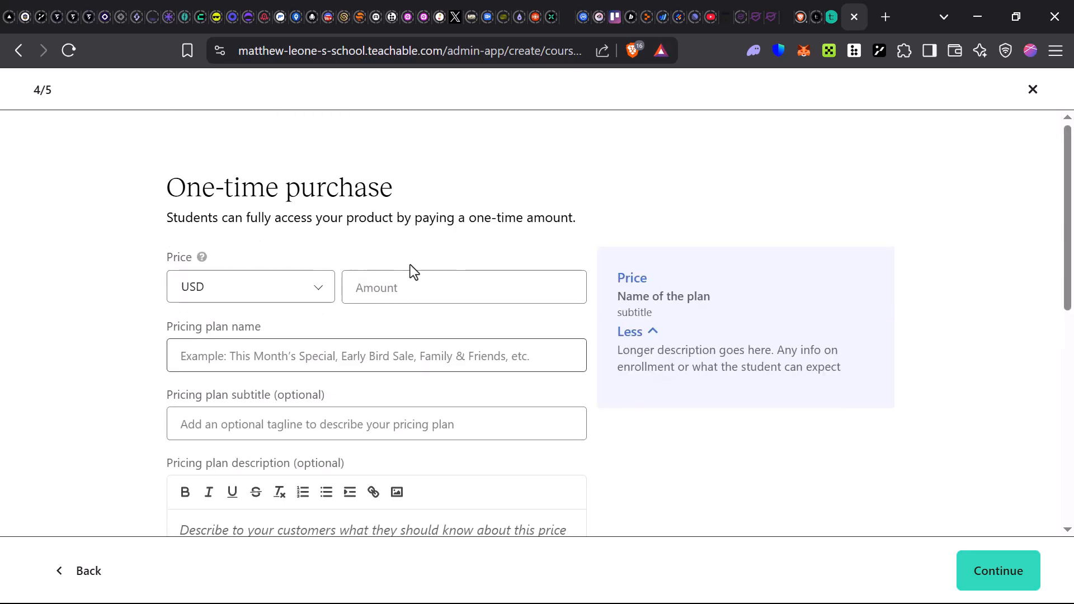
{"action": "left_click", "coordinate": [368, 291]}
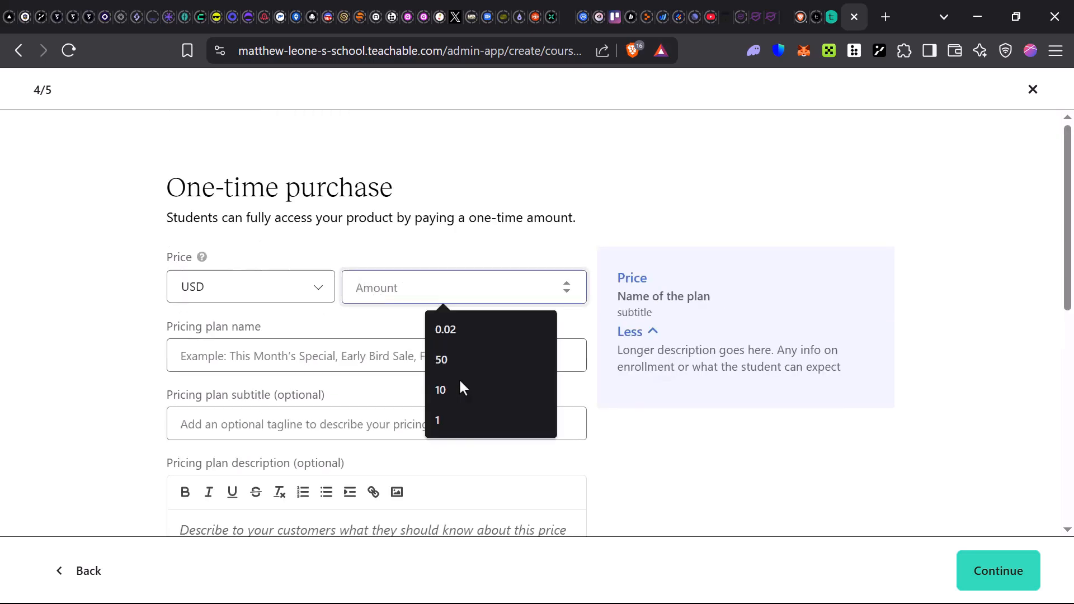
{"action": "left_click", "coordinate": [493, 387]}
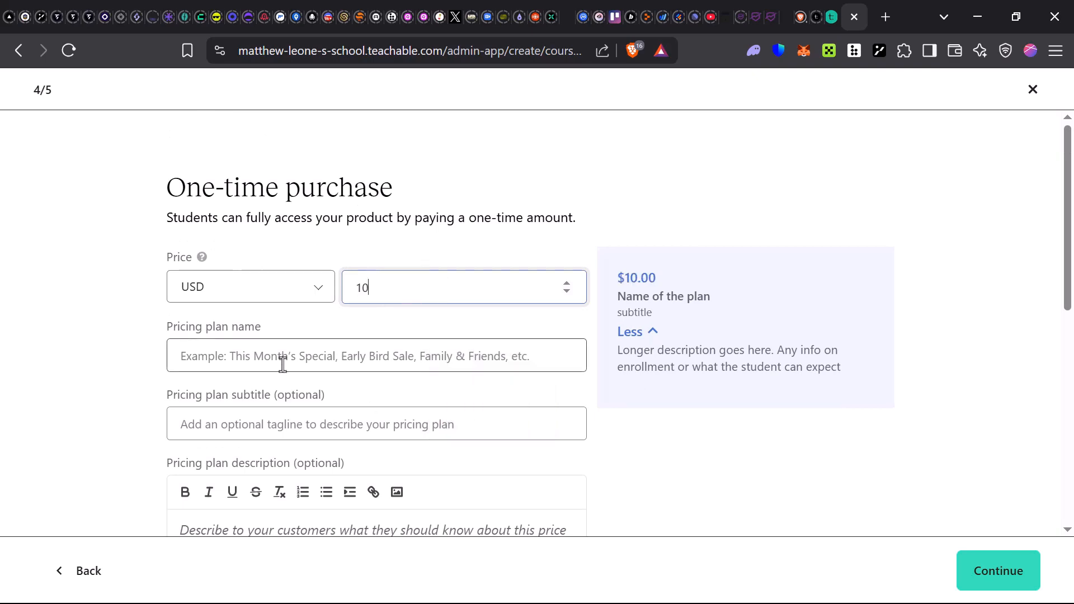
{"action": "left_click", "coordinate": [267, 356]}
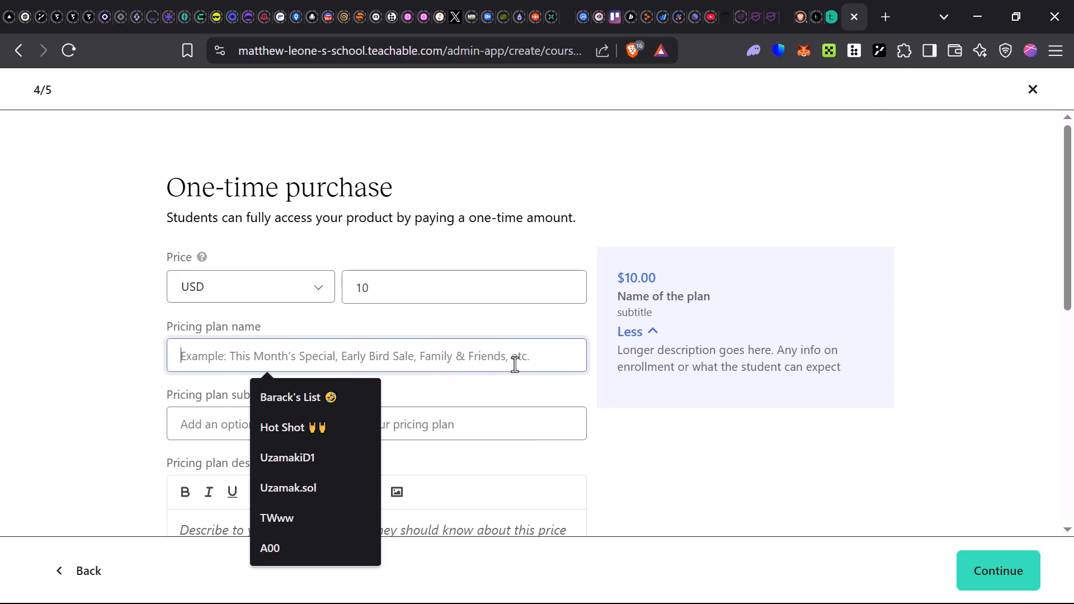
{"action": "type", "text": "Early Gym Bro Plan"}
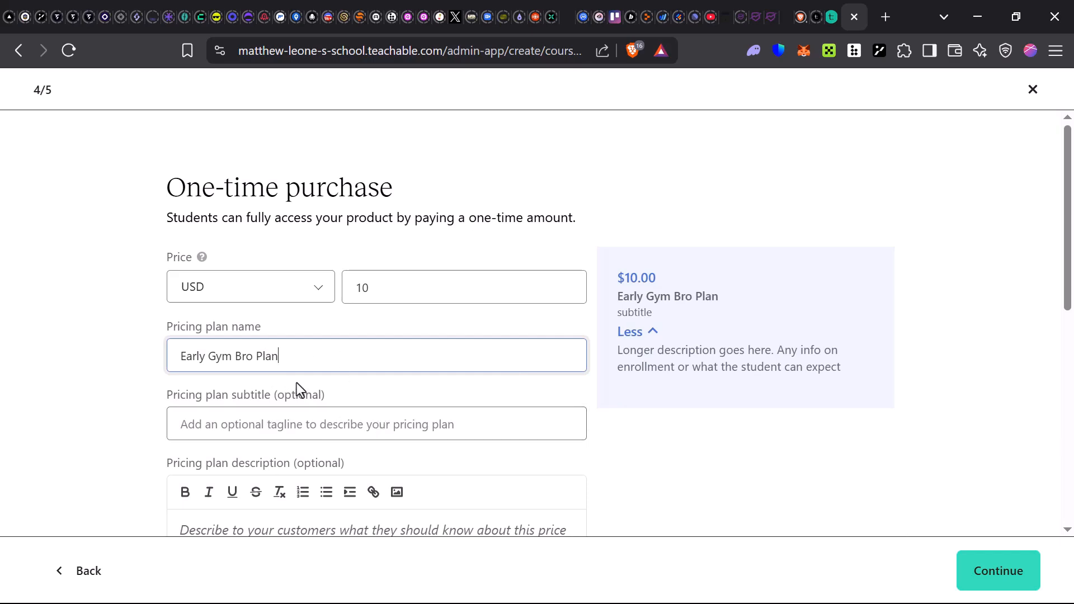
Enter "GET it now or miss out." as the pricing plan description.
{"action": "scroll", "coordinate": [270, 395], "scroll_direction": "down", "scroll_amount": 1}
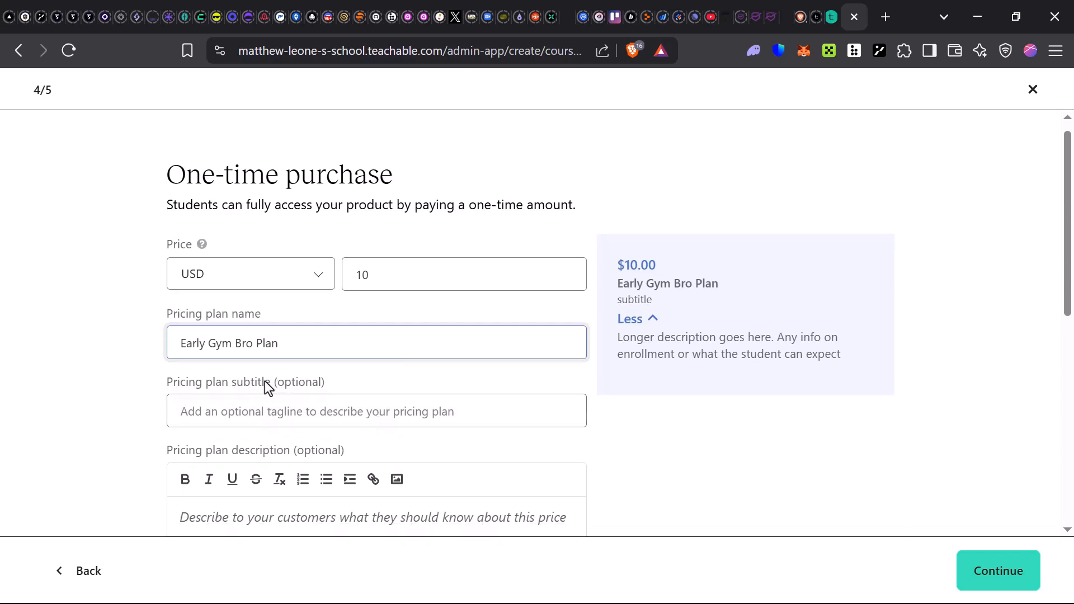
{"action": "scroll", "coordinate": [282, 476], "scroll_direction": "down", "scroll_amount": 10}
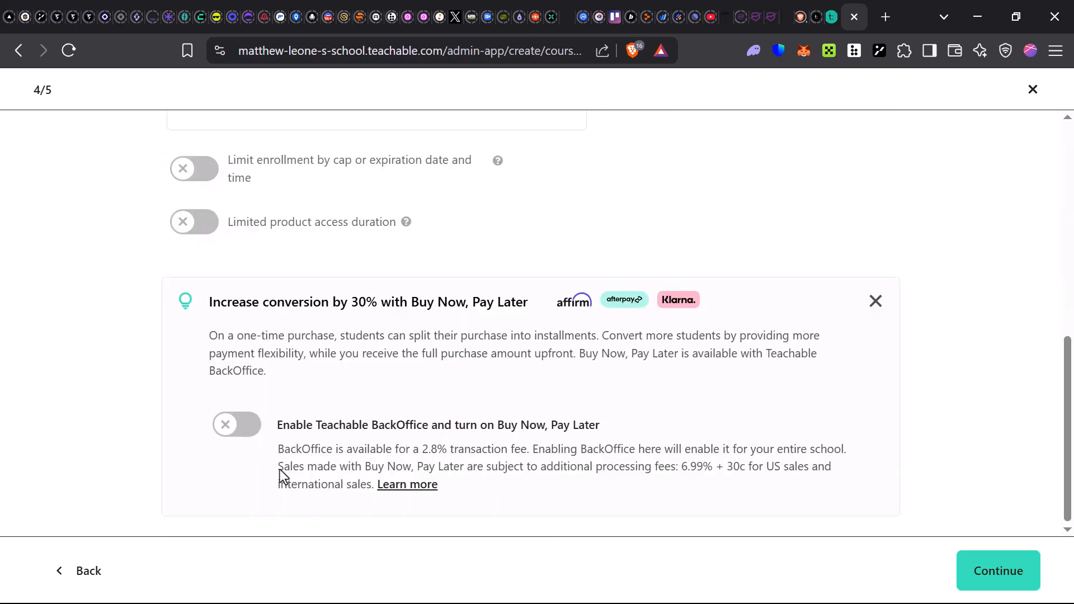
{"action": "scroll", "coordinate": [330, 331], "scroll_direction": "up", "scroll_amount": 5}
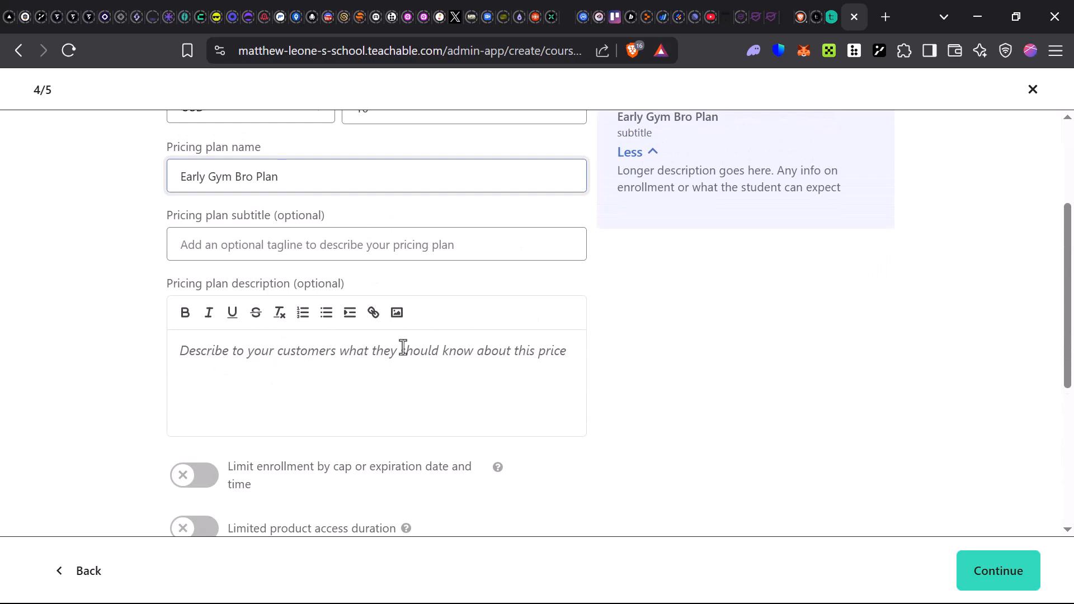
{"action": "left_click", "coordinate": [556, 349]}
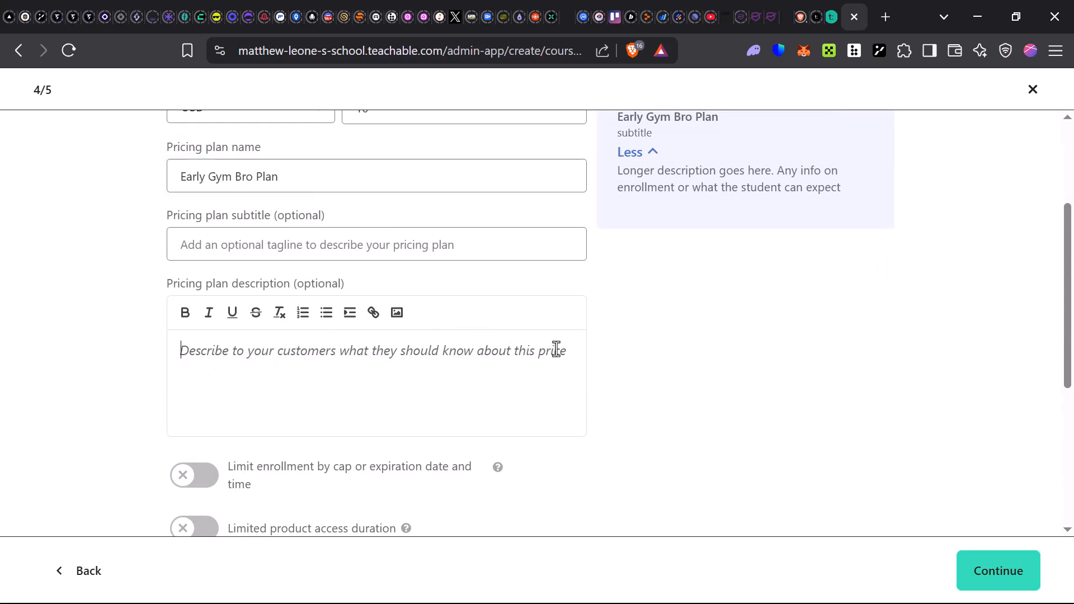
{"action": "type", "text": "GET it now or miss out."}
Examine the enrollment limit and access duration options and the BackOffice fees for Buy Now, Pay Later.
{"action": "scroll", "coordinate": [371, 374], "scroll_direction": "down", "scroll_amount": 5}
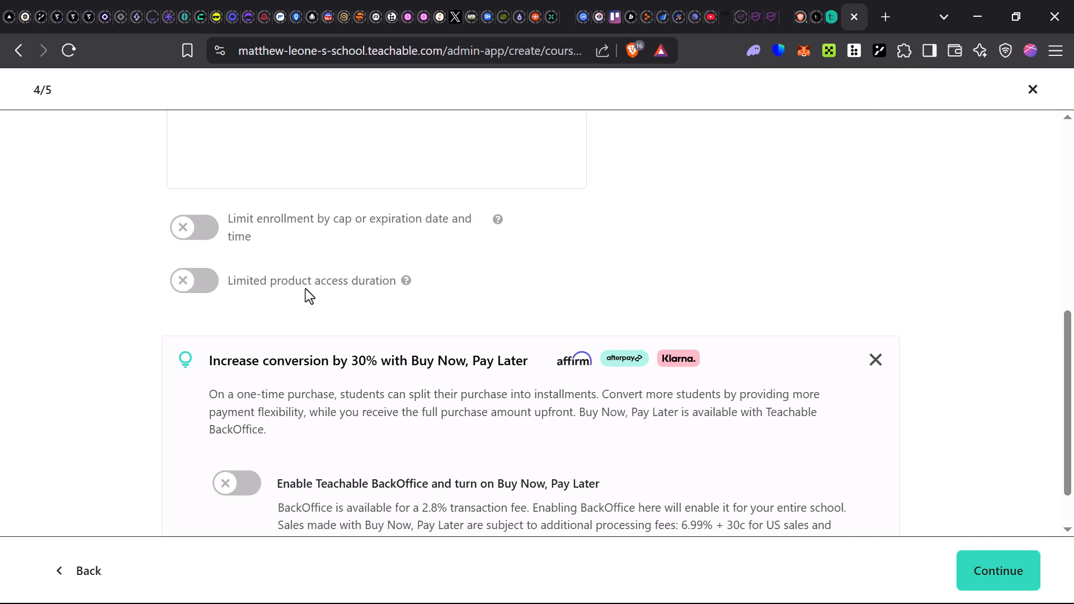
{"action": "mouse_move", "coordinate": [402, 283]}
{"action": "scroll", "coordinate": [504, 375], "scroll_direction": "down", "scroll_amount": 1}
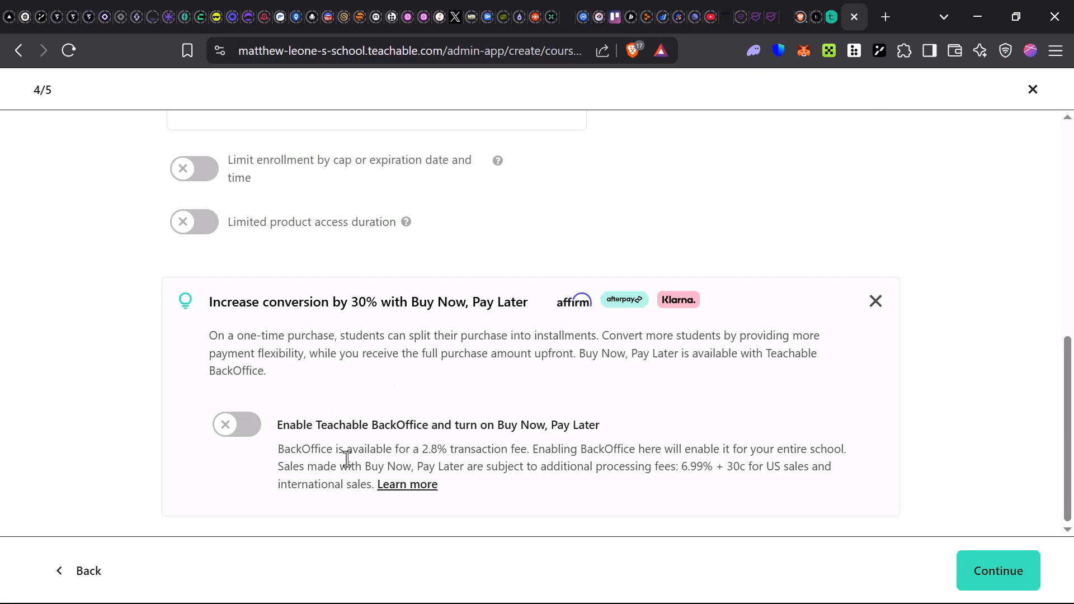
{"action": "left_click_drag", "start_coordinate": [282, 453], "coordinate": [520, 456]}
{"action": "left_click", "coordinate": [346, 425]}
{"action": "left_click_drag", "start_coordinate": [681, 467], "coordinate": [817, 476]}
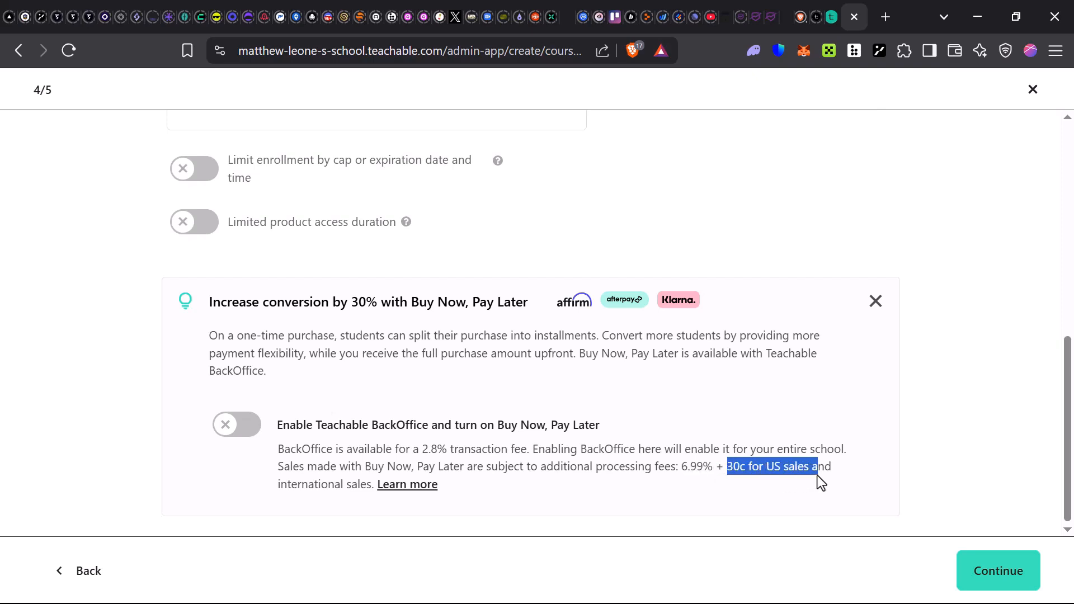
{"action": "left_click", "coordinate": [840, 480]}
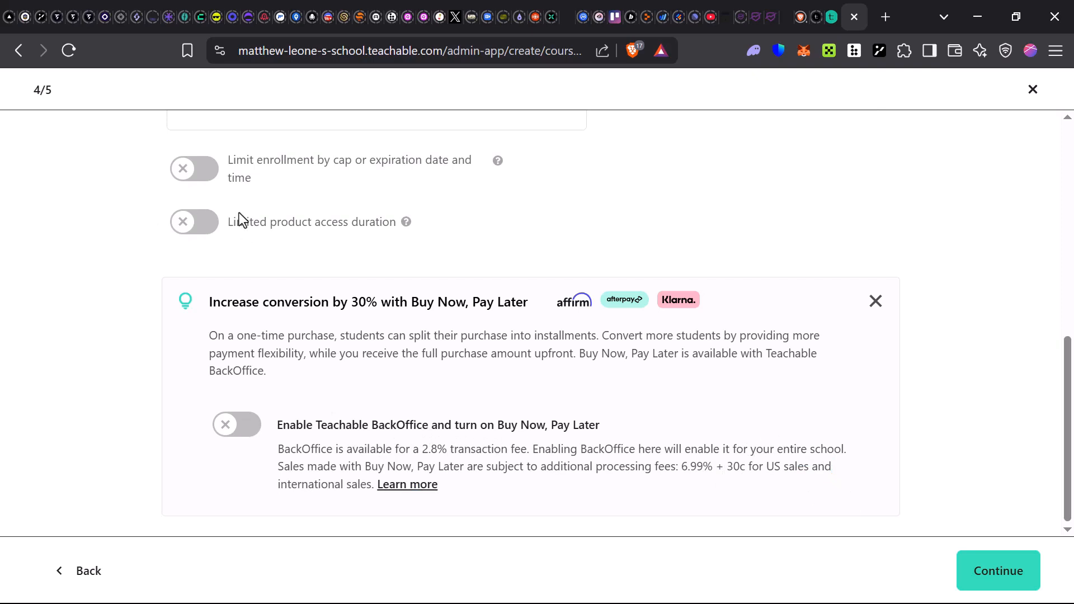
Submit the one-time purchase pricing plan and continue to the course outline page.
{"action": "scroll", "coordinate": [241, 211], "scroll_direction": "up", "scroll_amount": 4}
{"action": "scroll", "coordinate": [273, 197], "scroll_direction": "down", "scroll_amount": 4}
{"action": "left_click", "coordinate": [998, 571]}
Compare the outline methods, choose Start from scratch, and finish creating the course.
{"action": "scroll", "coordinate": [448, 198], "scroll_direction": "up", "scroll_amount": 3}
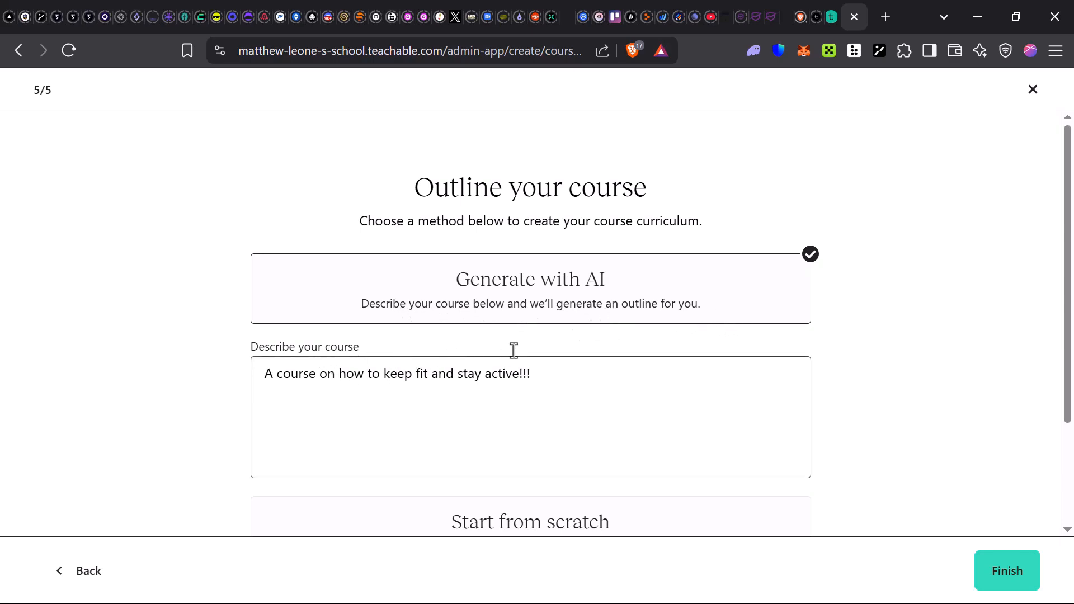
{"action": "scroll", "coordinate": [456, 403], "scroll_direction": "down", "scroll_amount": 2}
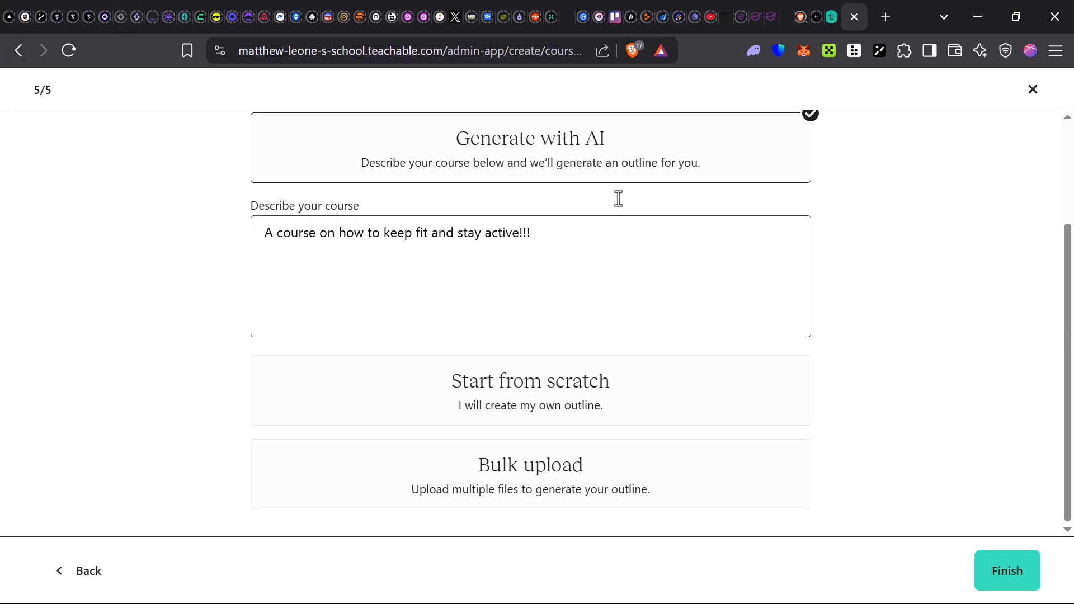
{"action": "scroll", "coordinate": [583, 162], "scroll_direction": "up", "scroll_amount": 3}
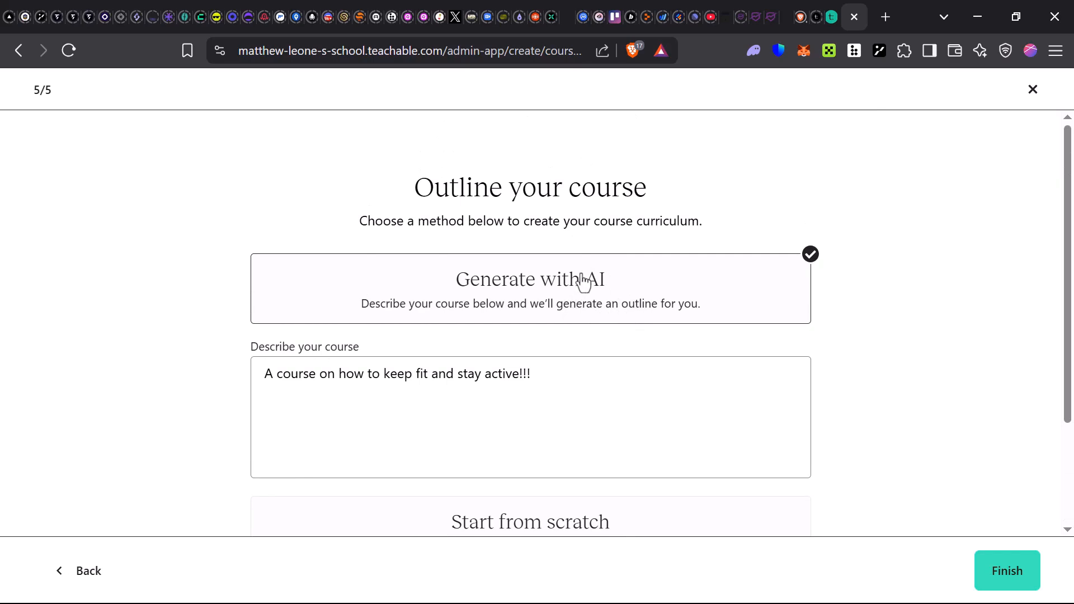
{"action": "scroll", "coordinate": [585, 304], "scroll_direction": "down", "scroll_amount": 3}
{"action": "left_click", "coordinate": [594, 415]}
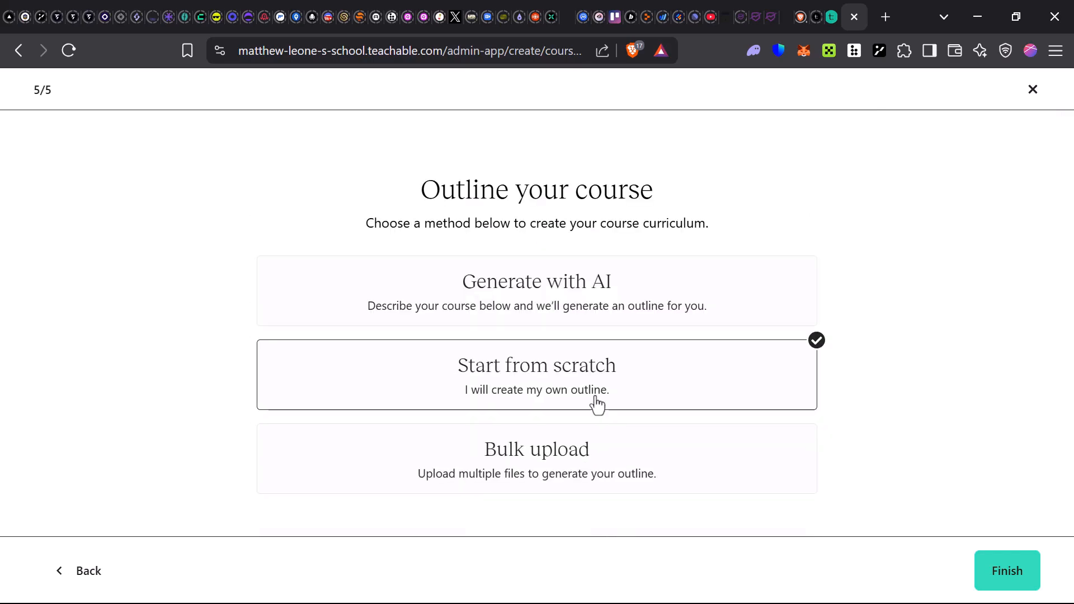
{"action": "left_click", "coordinate": [619, 314]}
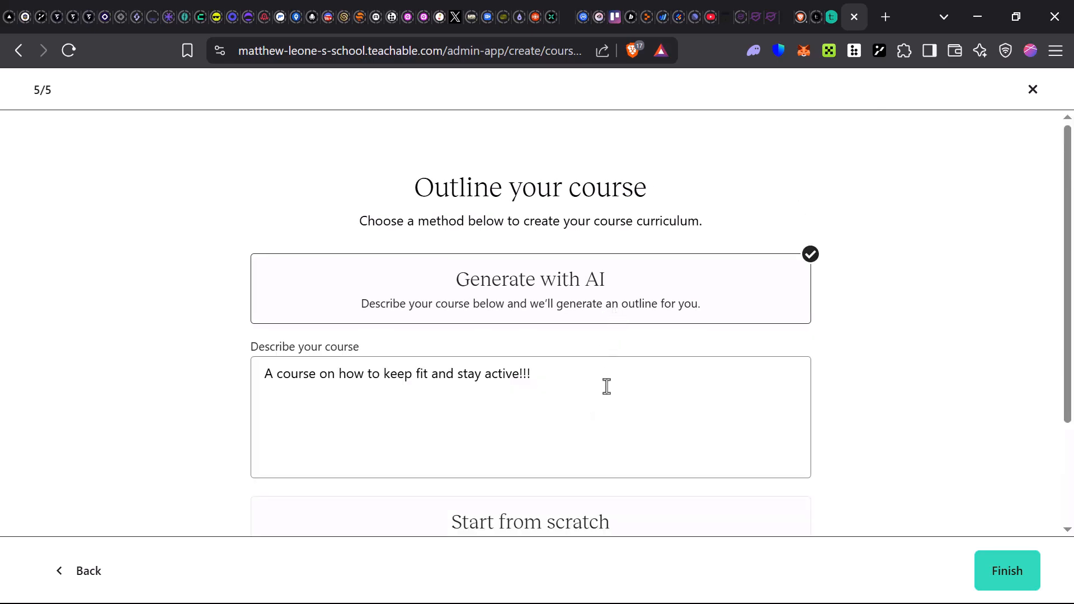
{"action": "left_click", "coordinate": [618, 506]}
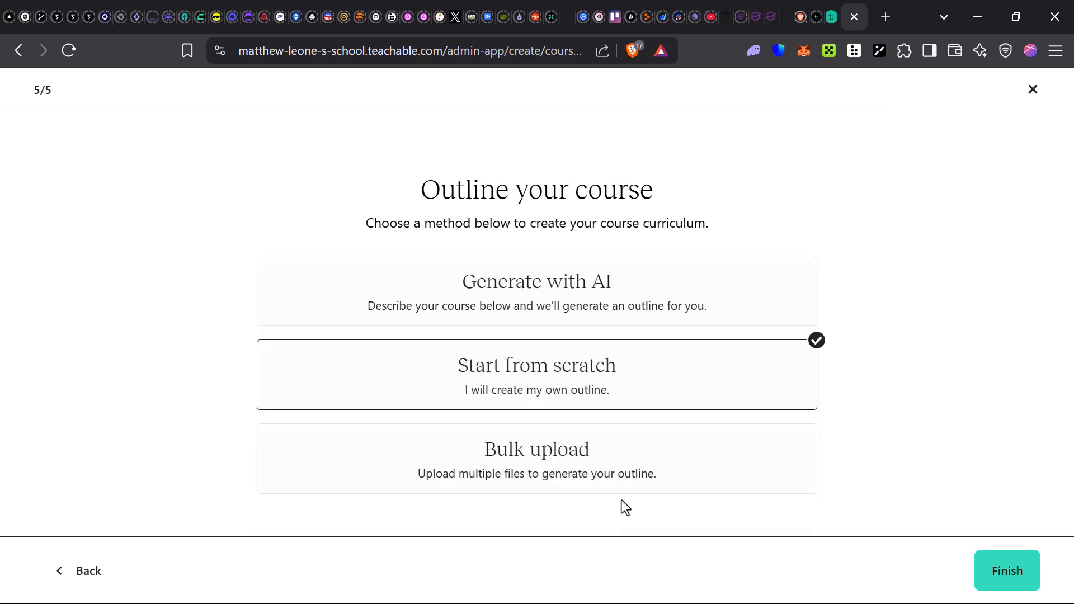
{"action": "left_click", "coordinate": [1012, 562]}
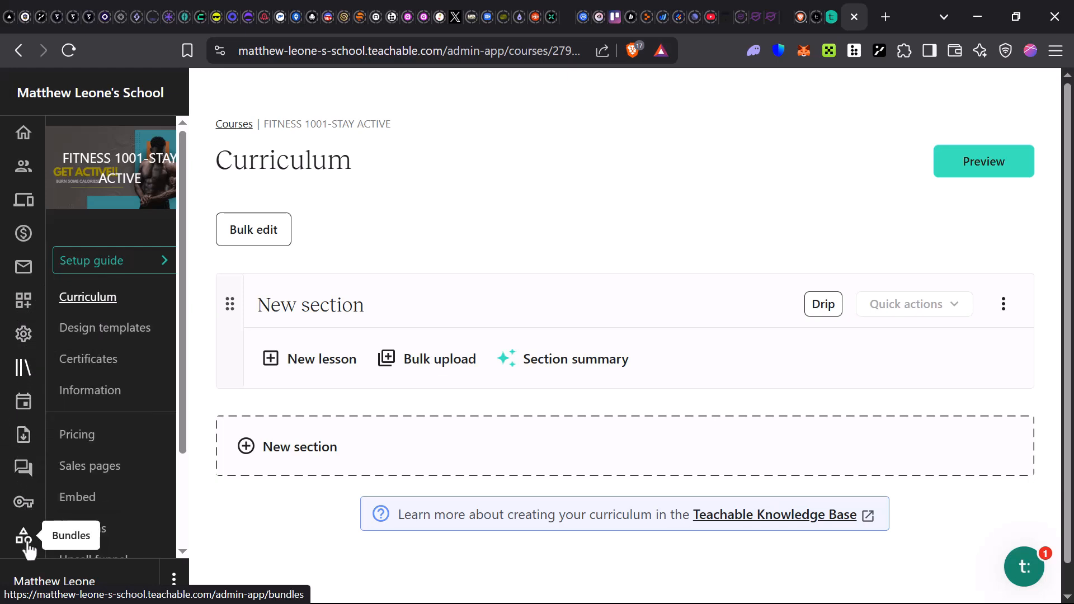
Look through the school and course navigation entries beside the new course's Curriculum page.
{"action": "scroll", "coordinate": [24, 541], "scroll_direction": "down", "scroll_amount": 3}
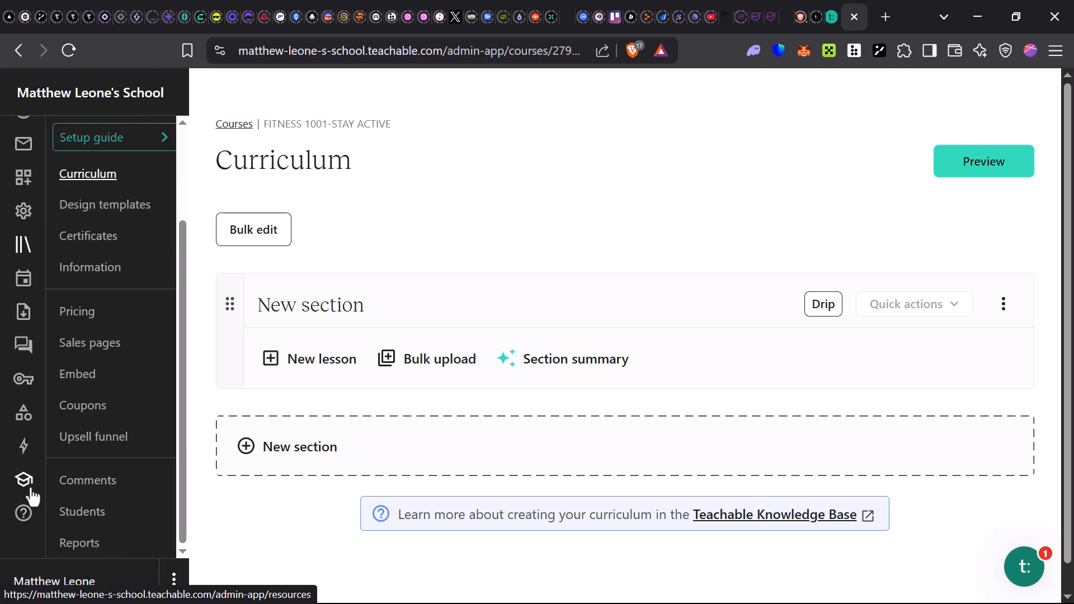
{"action": "scroll", "coordinate": [62, 458], "scroll_direction": "up", "scroll_amount": 3}
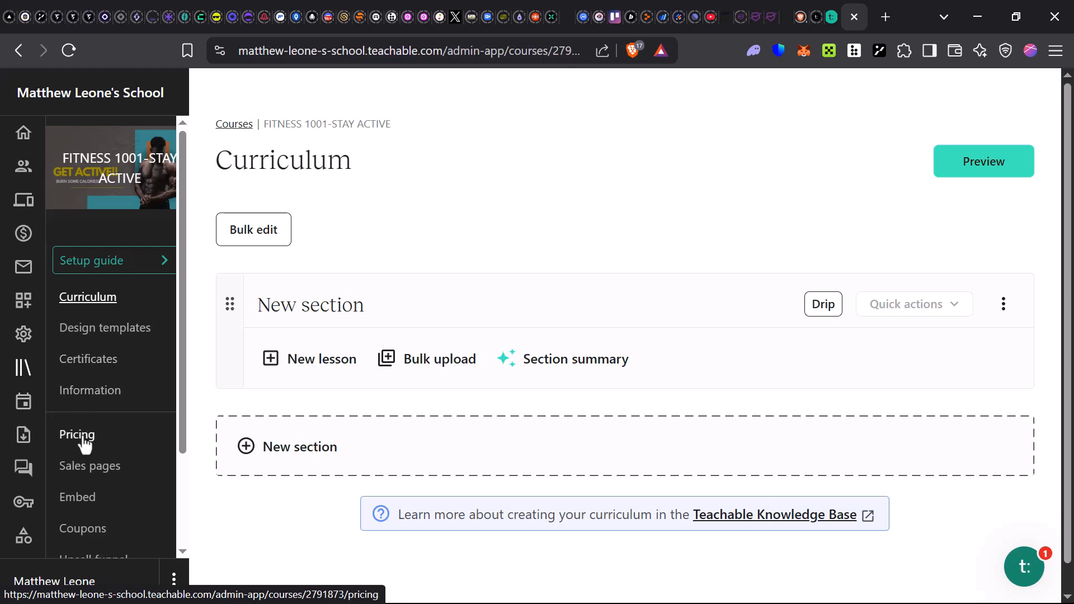
{"action": "scroll", "coordinate": [84, 442], "scroll_direction": "down", "scroll_amount": 2}
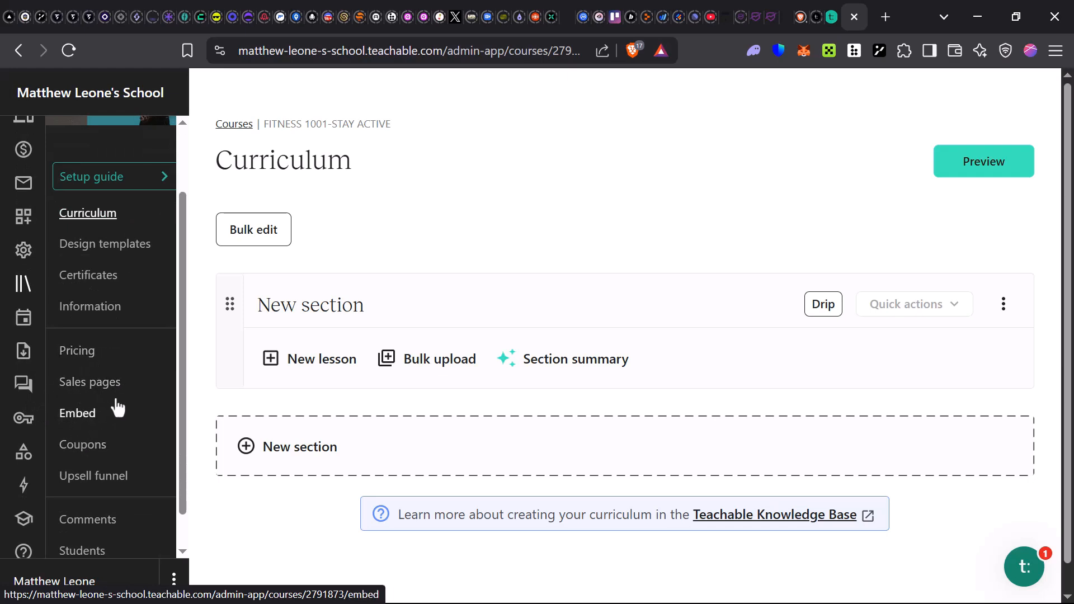
{"action": "scroll", "coordinate": [100, 481], "scroll_direction": "down", "scroll_amount": 1}
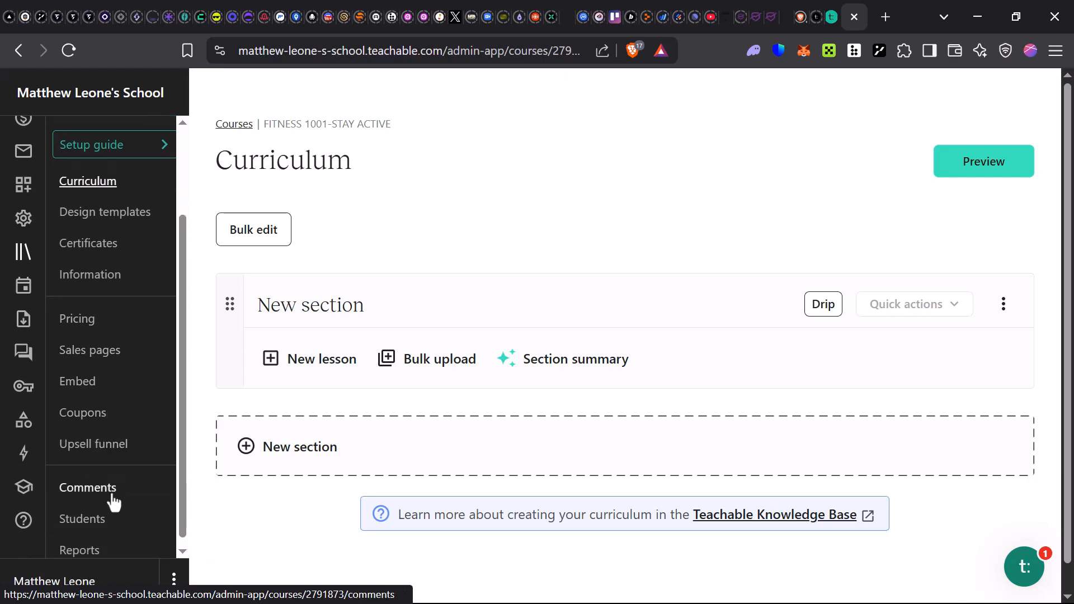
{"action": "scroll", "coordinate": [84, 504], "scroll_direction": "down", "scroll_amount": 1}
{"action": "scroll", "coordinate": [67, 475], "scroll_direction": "up", "scroll_amount": 1}
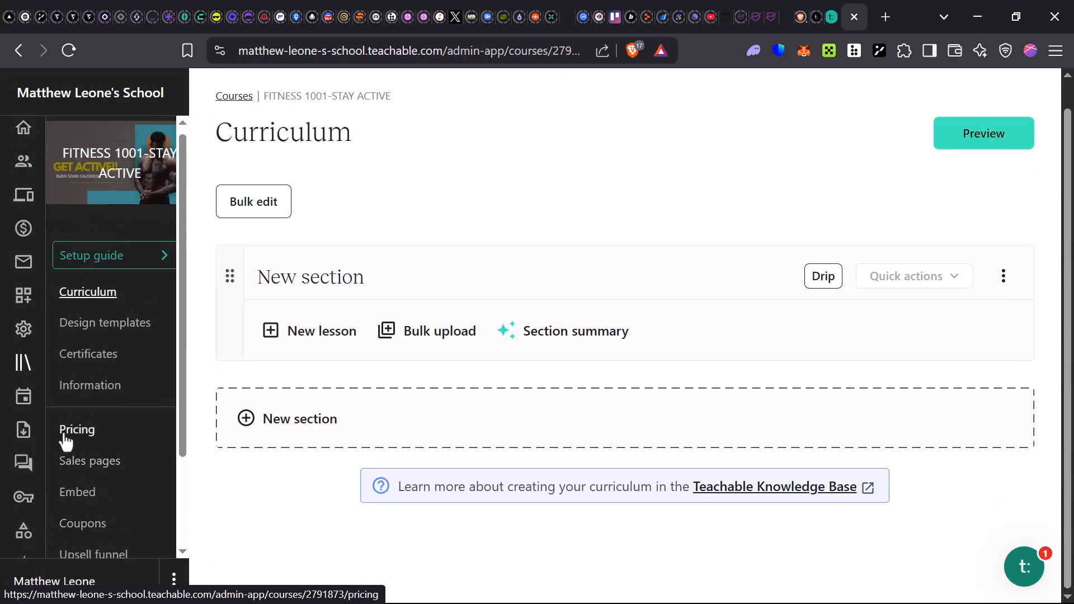
{"action": "scroll", "coordinate": [307, 271], "scroll_direction": "up", "scroll_amount": 1}
{"action": "scroll", "coordinate": [78, 229], "scroll_direction": "up", "scroll_amount": 2}
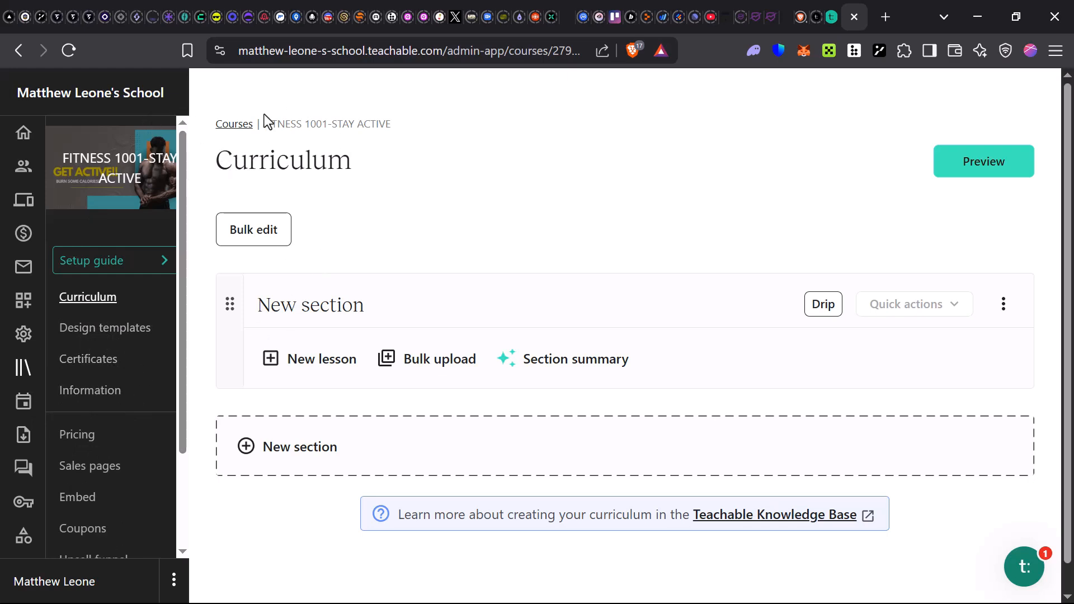
{"action": "left_click_drag", "start_coordinate": [265, 121], "coordinate": [426, 119]}
{"action": "left_click", "coordinate": [414, 143]}
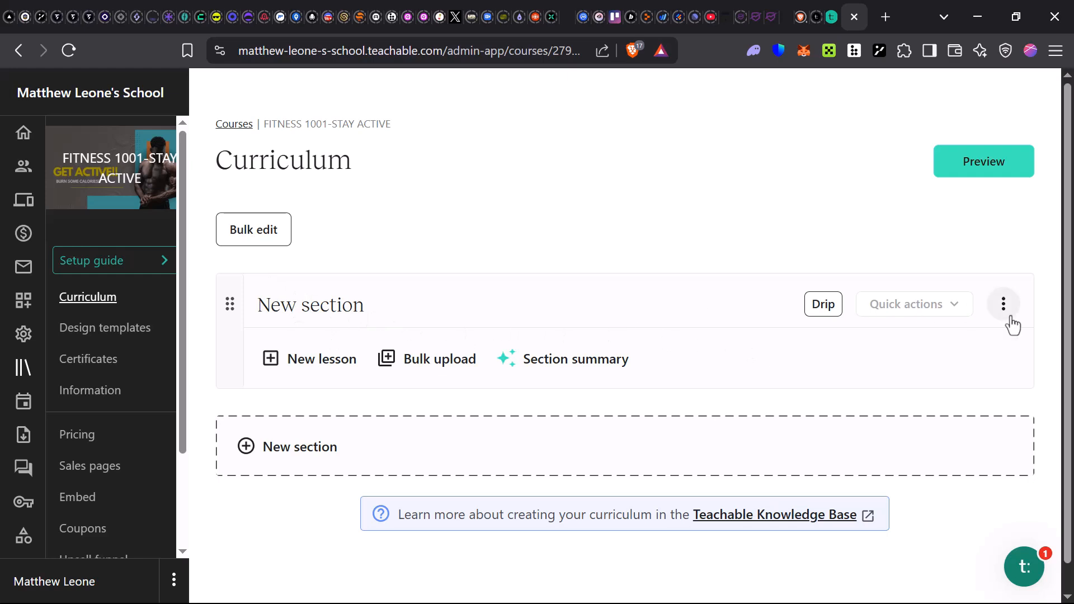
Rename the new course section as Intro.
{"action": "double_click", "coordinate": [315, 309]}
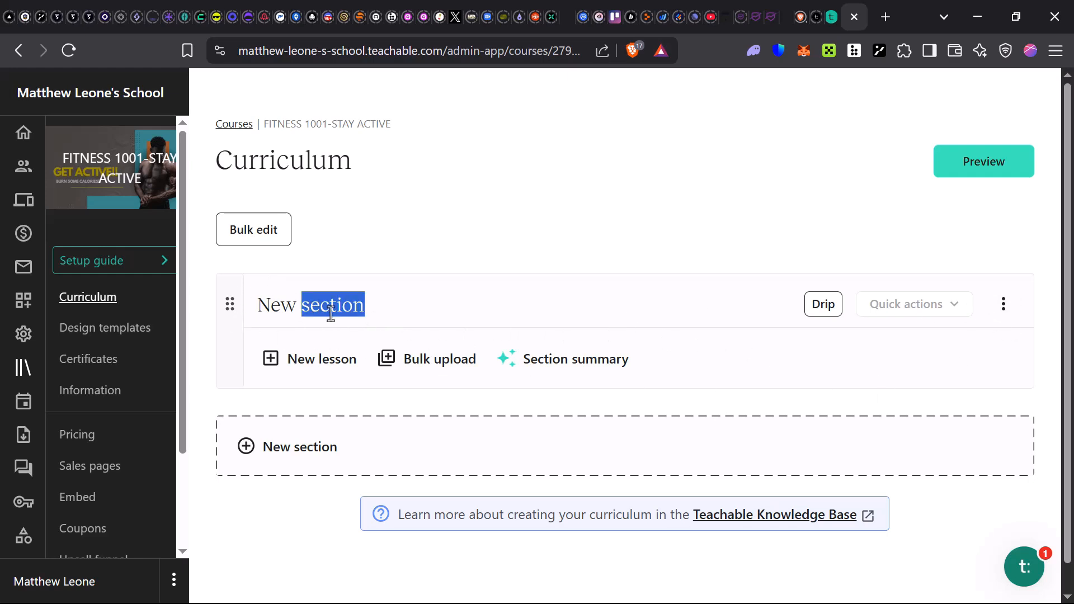
{"action": "left_click", "coordinate": [319, 305]}
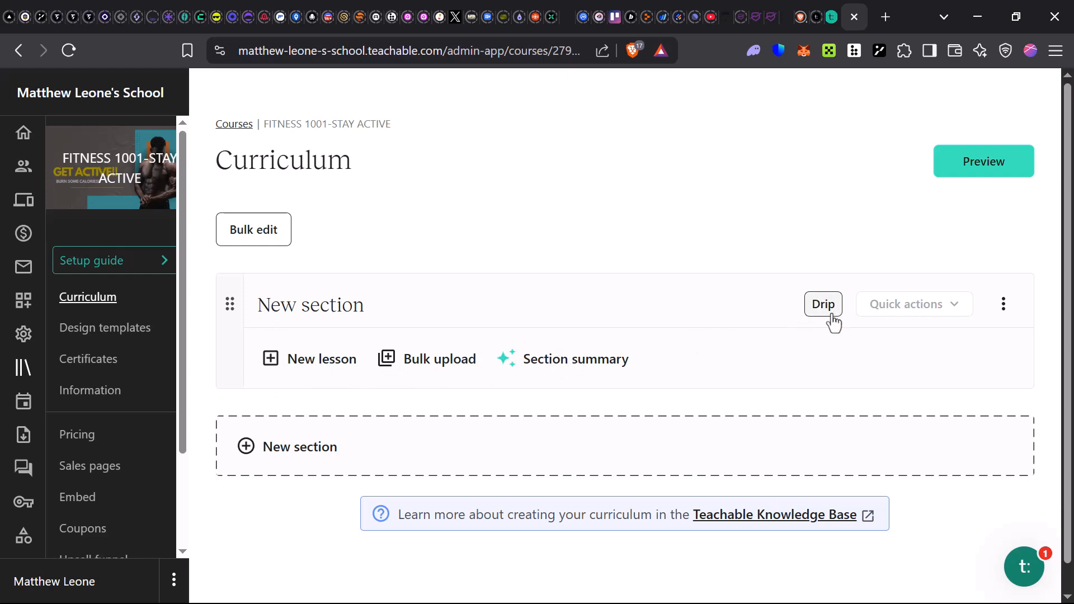
{"action": "left_click", "coordinate": [1004, 317]}
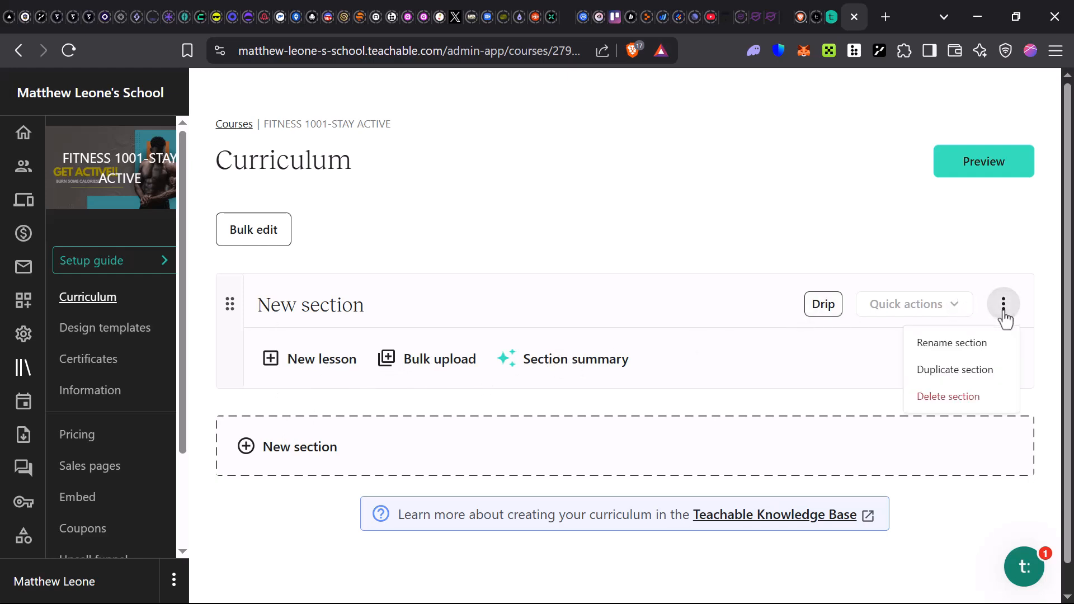
{"action": "left_click", "coordinate": [950, 344]}
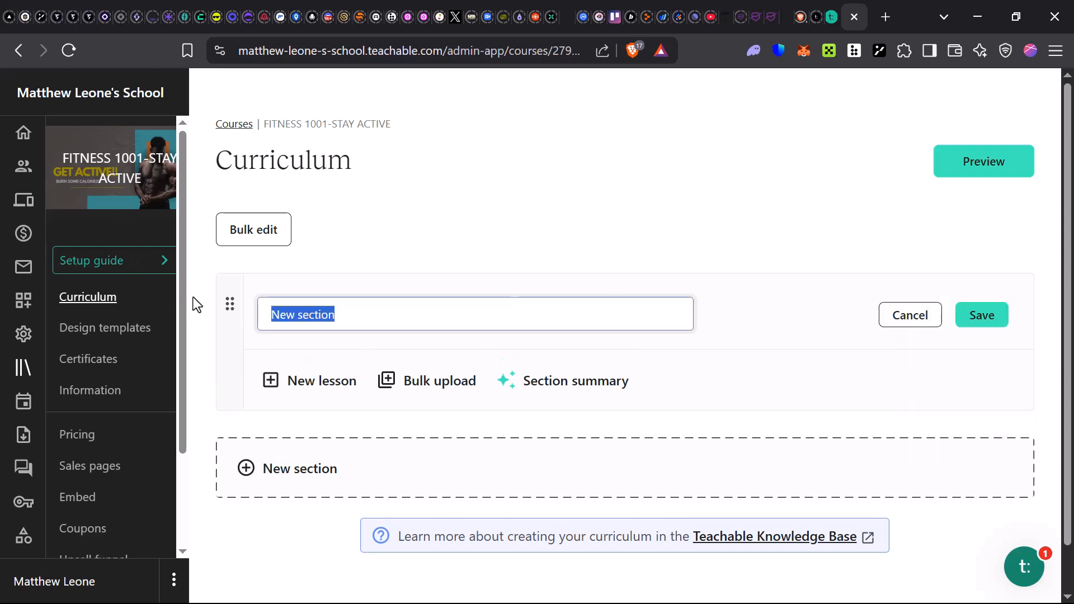
{"action": "key", "text": "BackSpace"}
{"action": "type", "text": "Intro"}
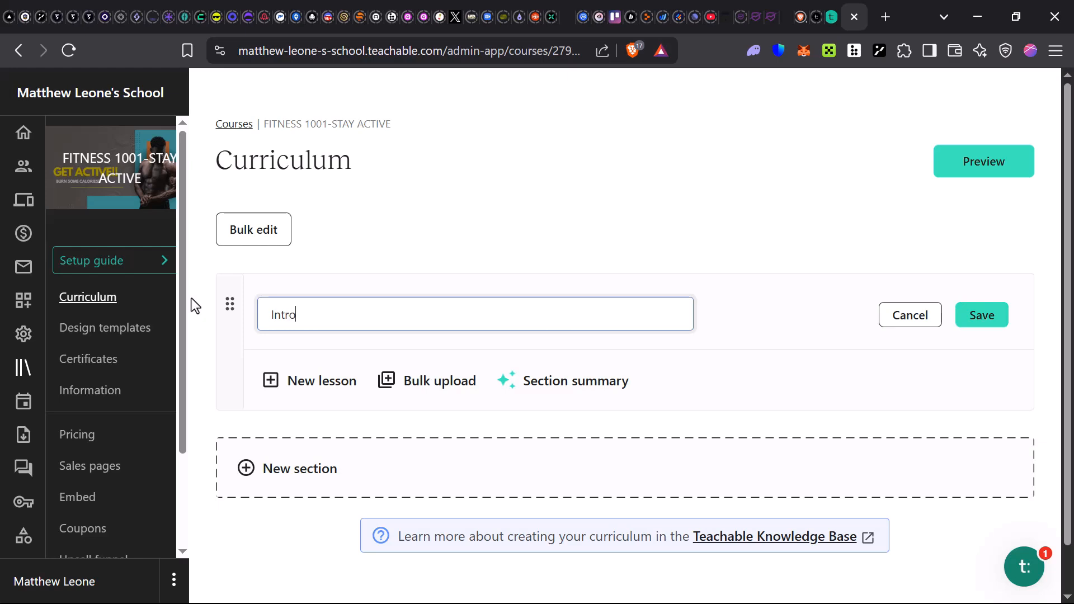
{"action": "key", "text": "Return"}
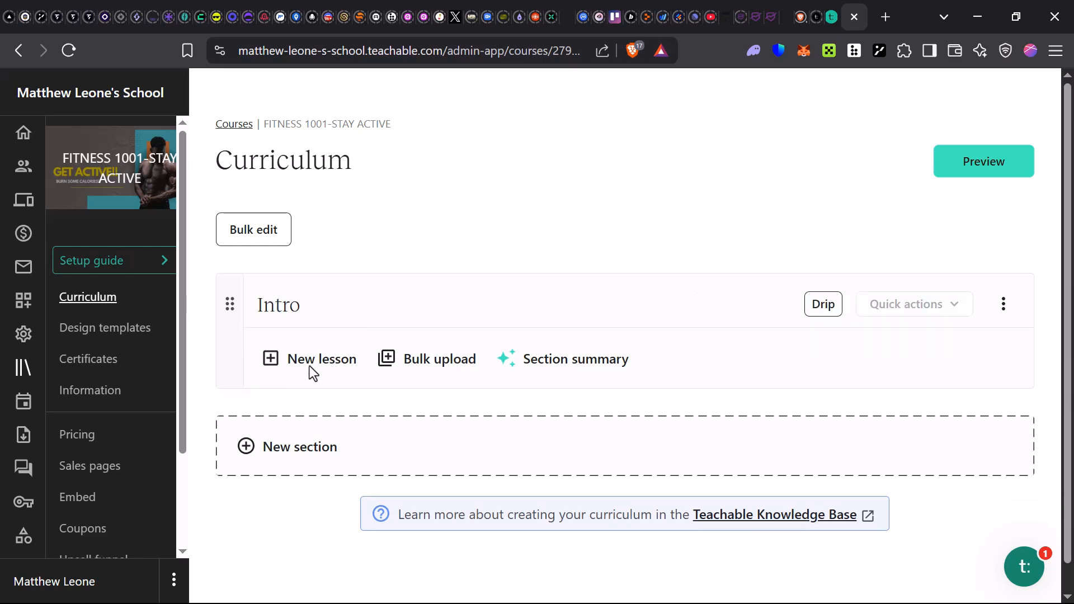
Add a lesson titled WELCOME GUYS to the Intro section.
{"action": "left_click", "coordinate": [269, 368]}
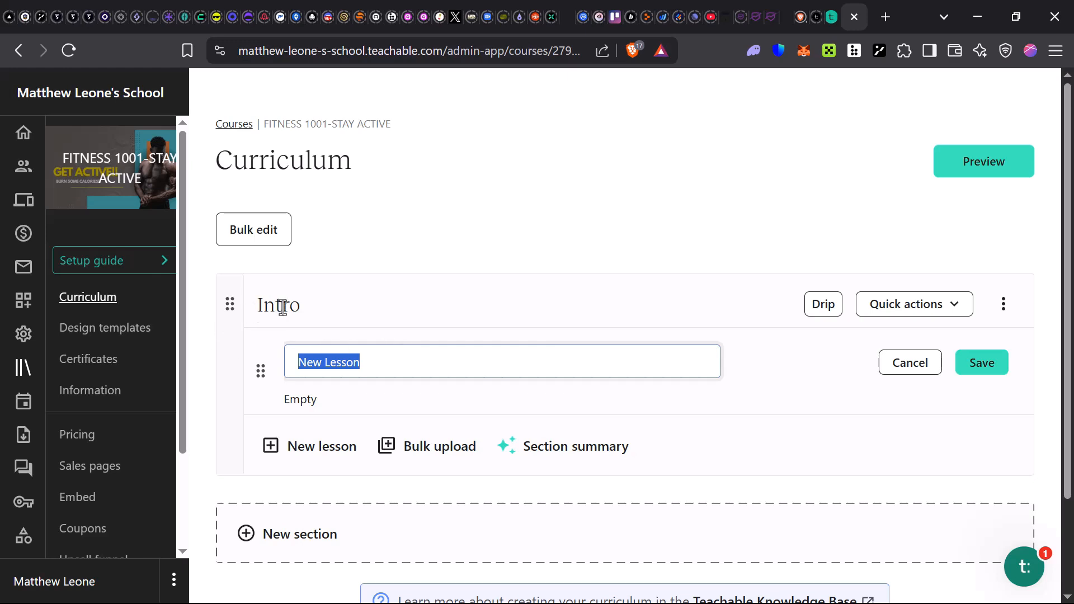
{"action": "key", "text": "BackSpace"}
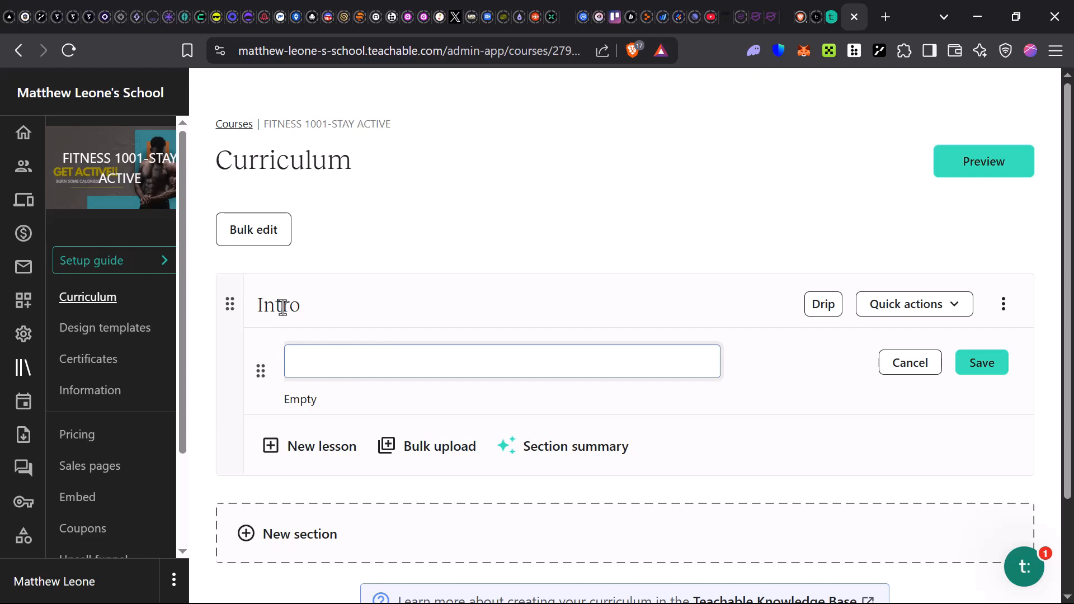
{"action": "type", "text": "WELCOME GUYS"}
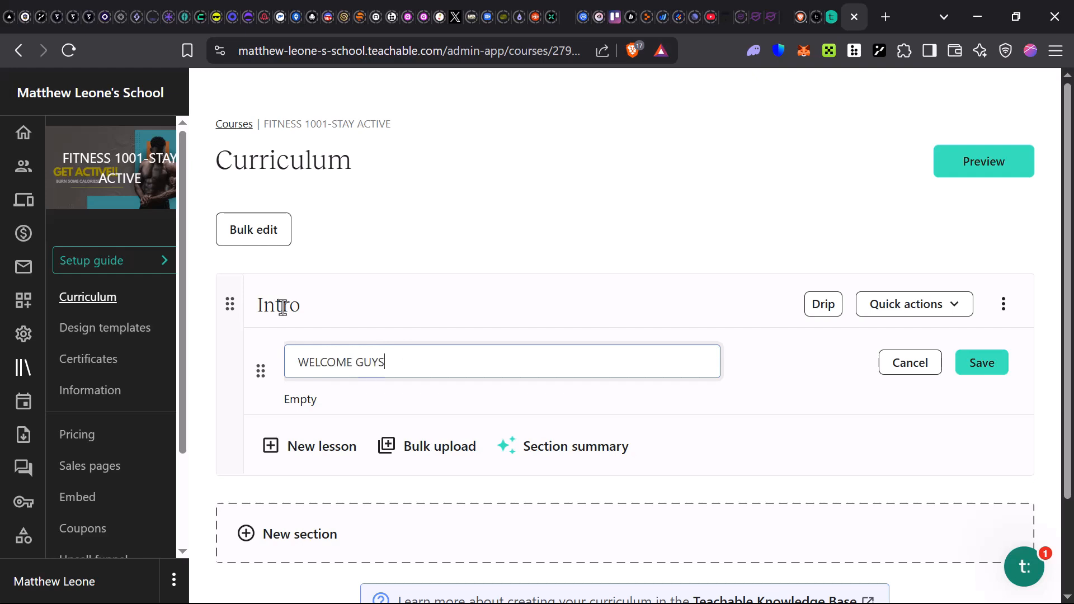
{"action": "key", "text": "Return"}
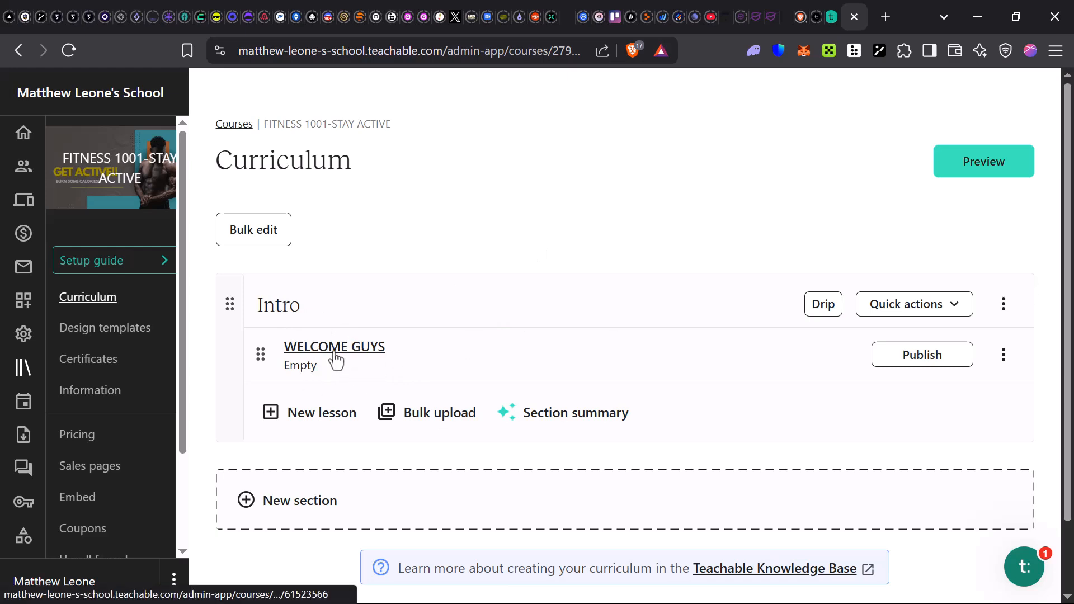
Open the WELCOME GUYS lesson and try its Public preview setting, switching it on and back off.
{"action": "left_click", "coordinate": [336, 348]}
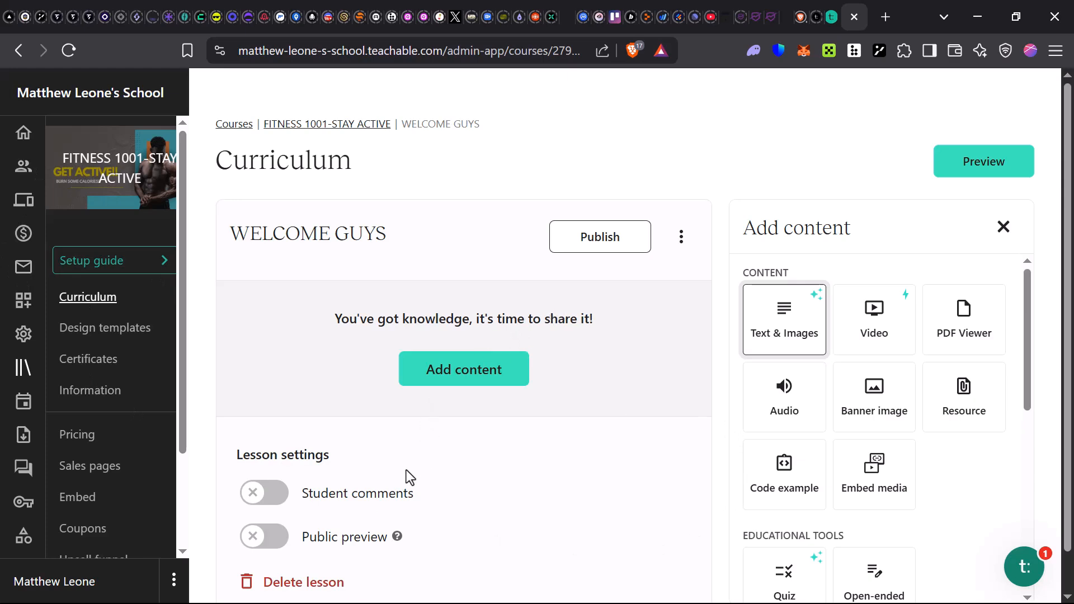
{"action": "scroll", "coordinate": [269, 493], "scroll_direction": "down", "scroll_amount": 1}
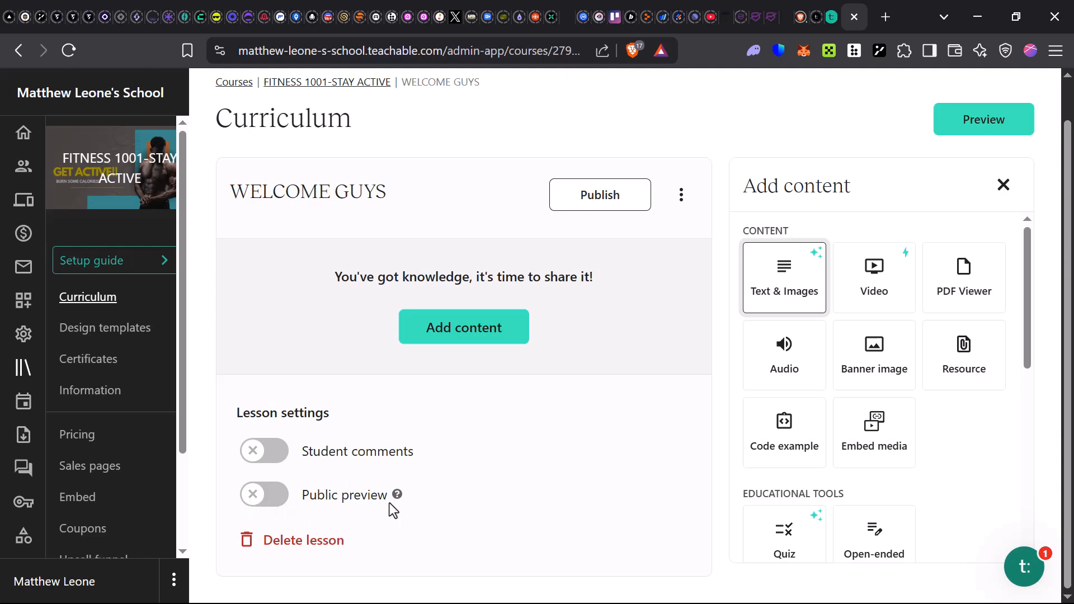
{"action": "mouse_move", "coordinate": [397, 497]}
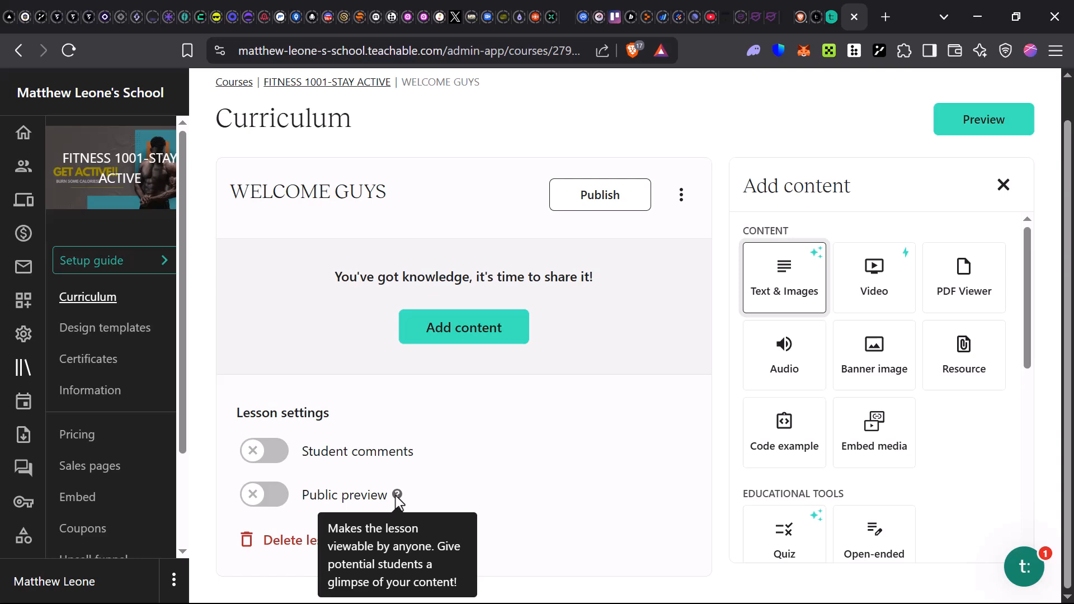
{"action": "left_click", "coordinate": [252, 500]}
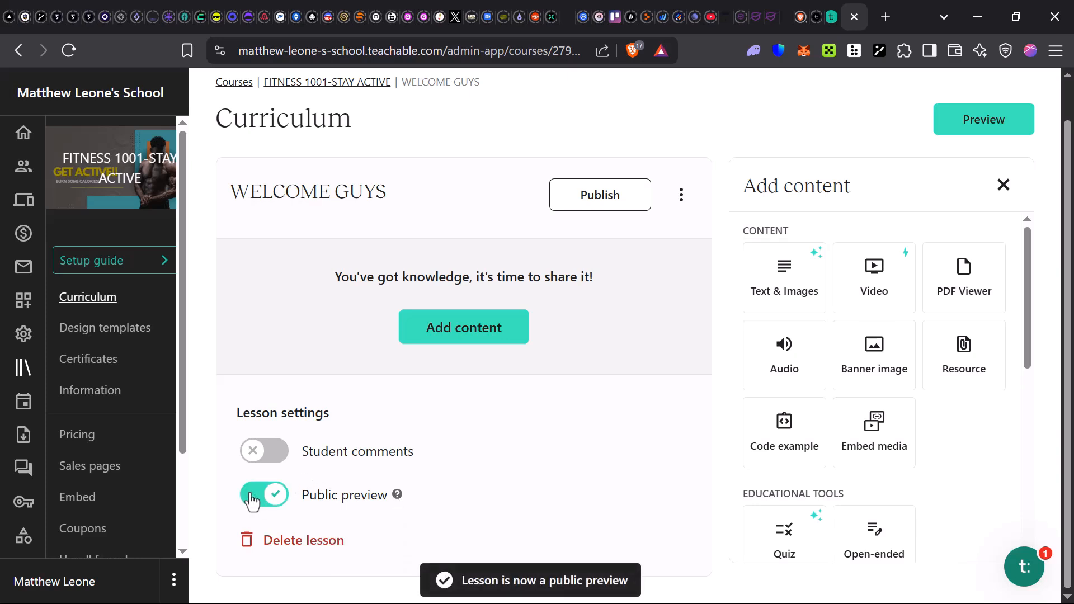
{"action": "left_click", "coordinate": [249, 500]}
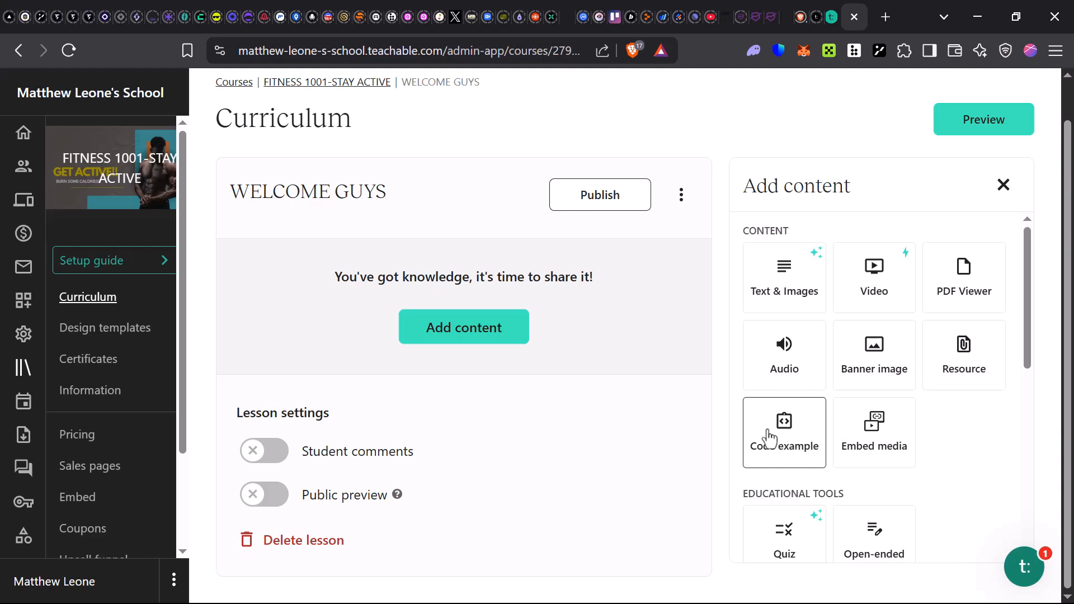
Look over the available content types, then add and save a Text & Images block reading "Welcome Guyssssss".
{"action": "scroll", "coordinate": [811, 456], "scroll_direction": "down", "scroll_amount": 3}
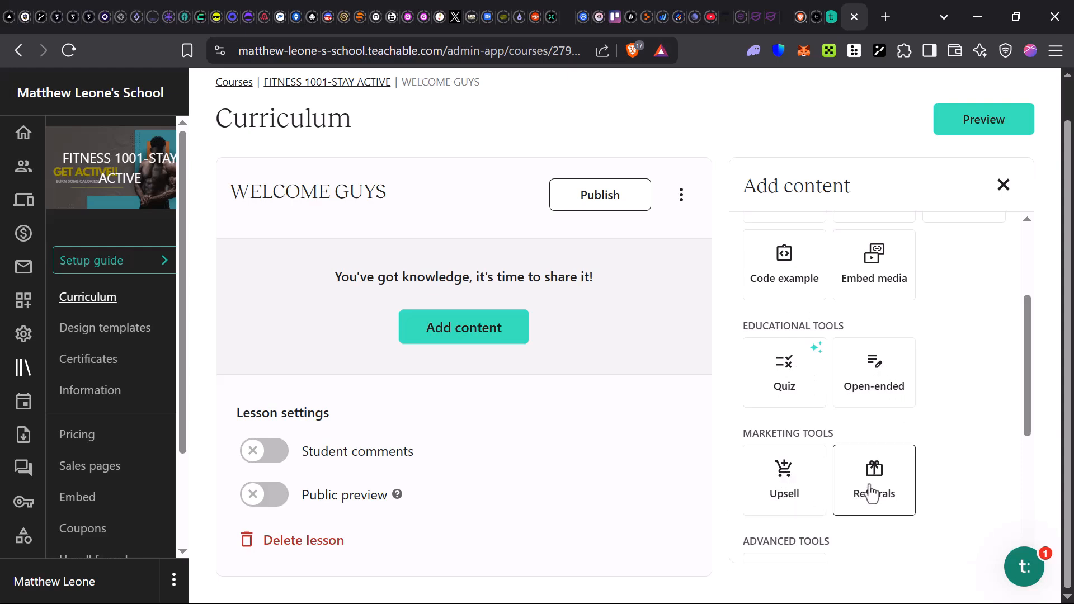
{"action": "scroll", "coordinate": [871, 492], "scroll_direction": "down", "scroll_amount": 5}
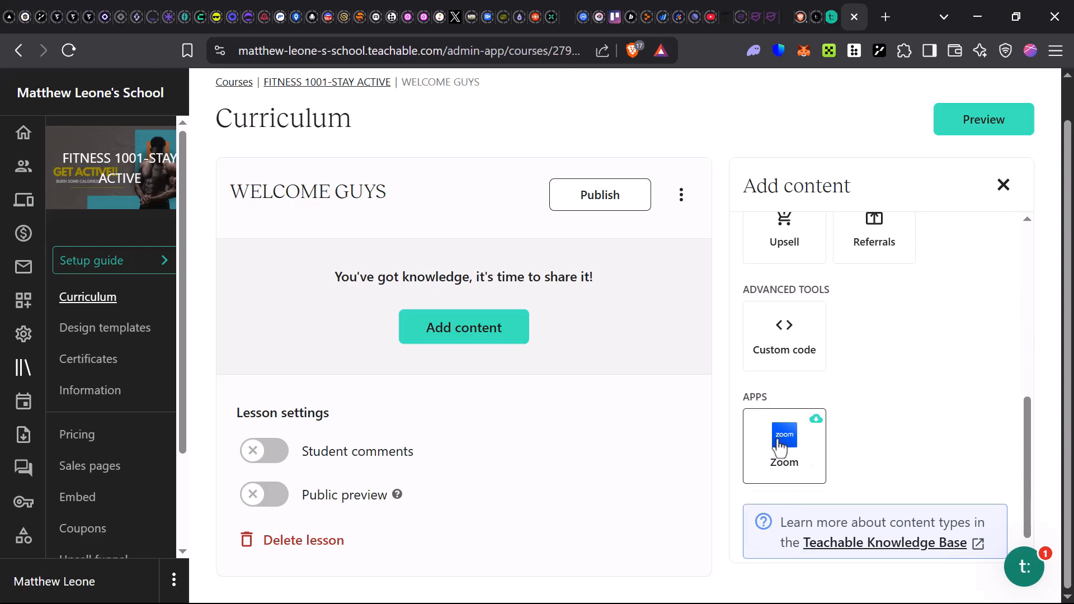
{"action": "scroll", "coordinate": [802, 452], "scroll_direction": "down", "scroll_amount": 1}
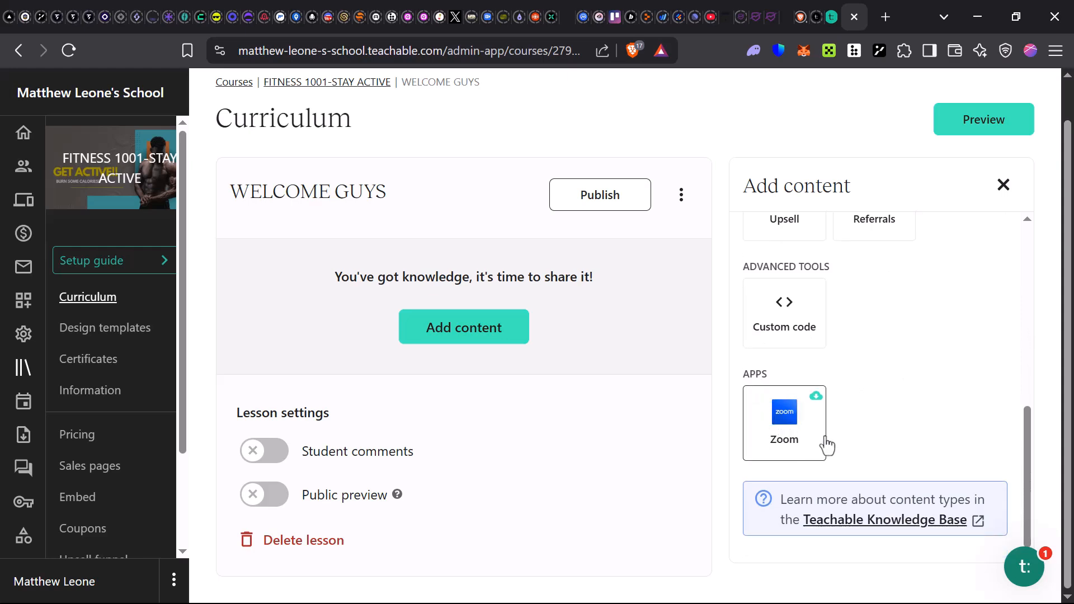
{"action": "scroll", "coordinate": [811, 447], "scroll_direction": "up", "scroll_amount": 8}
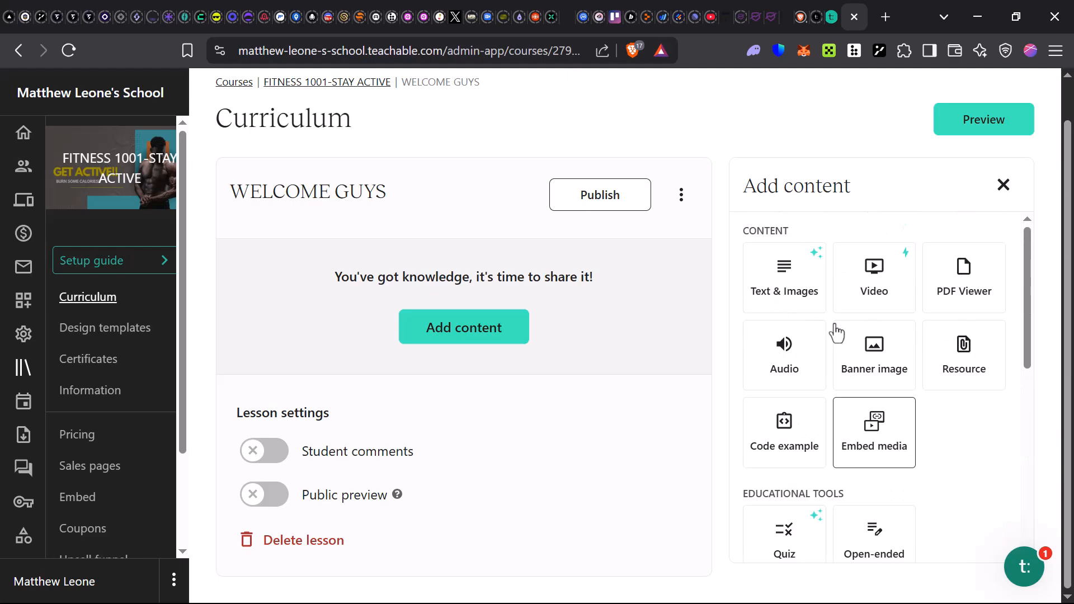
{"action": "left_click", "coordinate": [807, 290]}
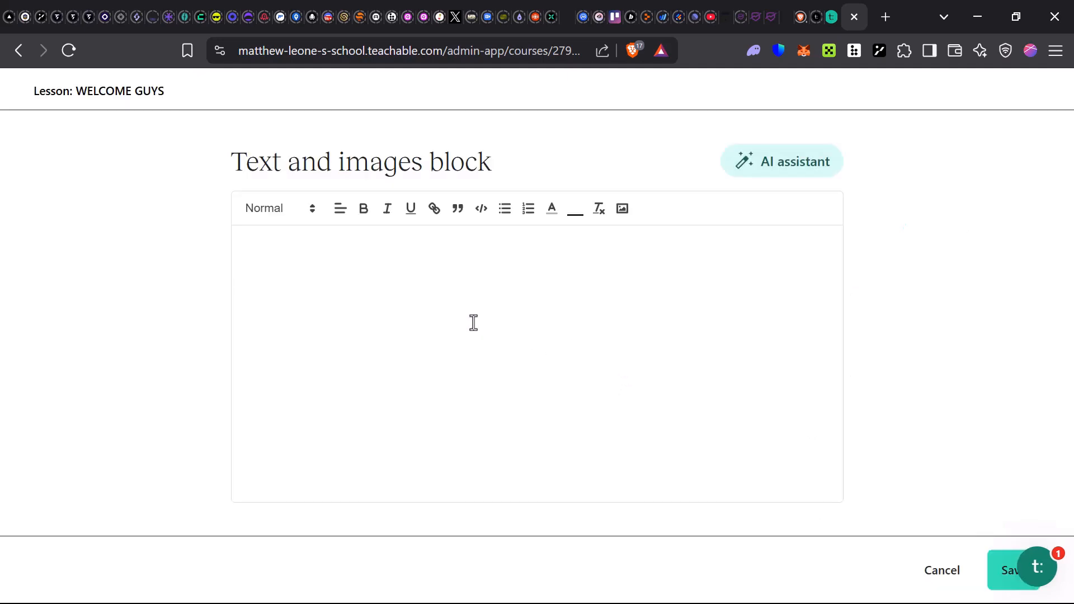
{"action": "type", "text": "Welcome Guysssssss"}
{"action": "left_click", "coordinate": [1007, 585]}
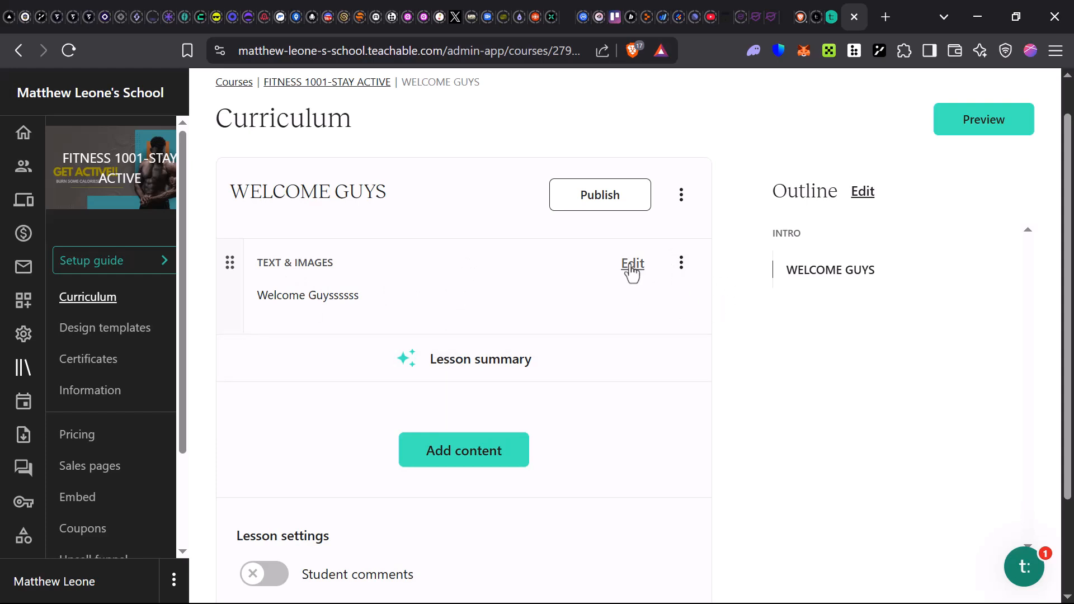
Preview the WELCOME GUYS lesson as admin and return to the lesson editor.
{"action": "left_click", "coordinate": [984, 129]}
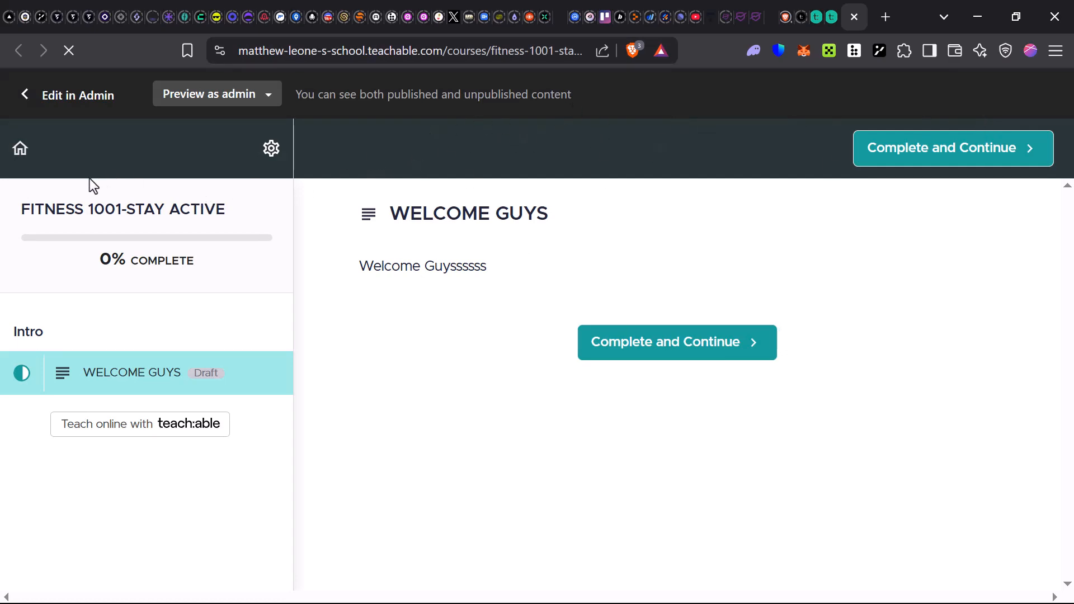
{"action": "left_click_drag", "start_coordinate": [380, 241], "coordinate": [171, 215]}
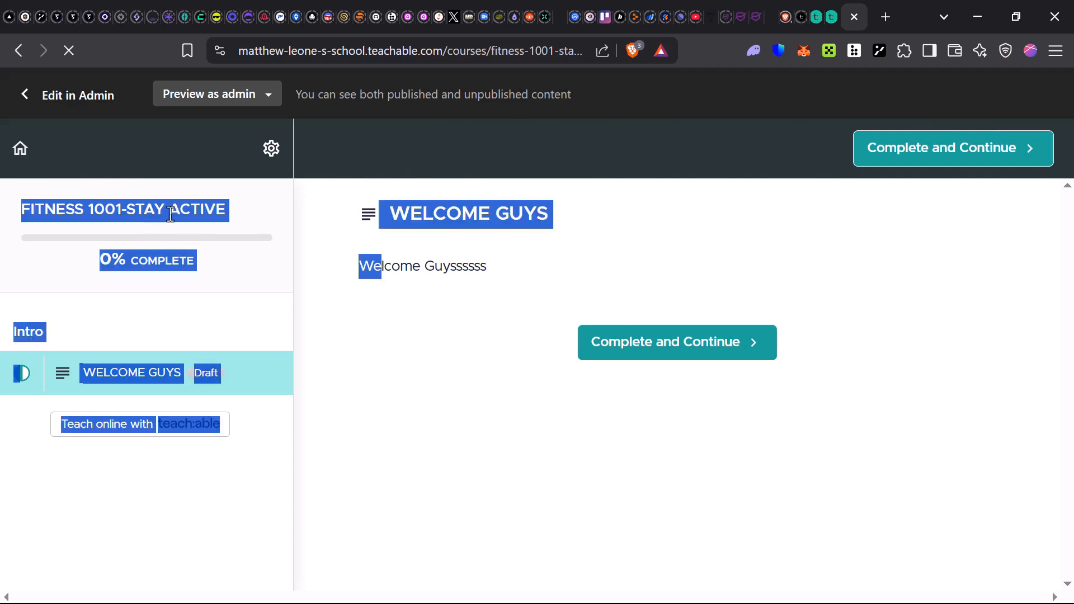
{"action": "left_click", "coordinate": [118, 302]}
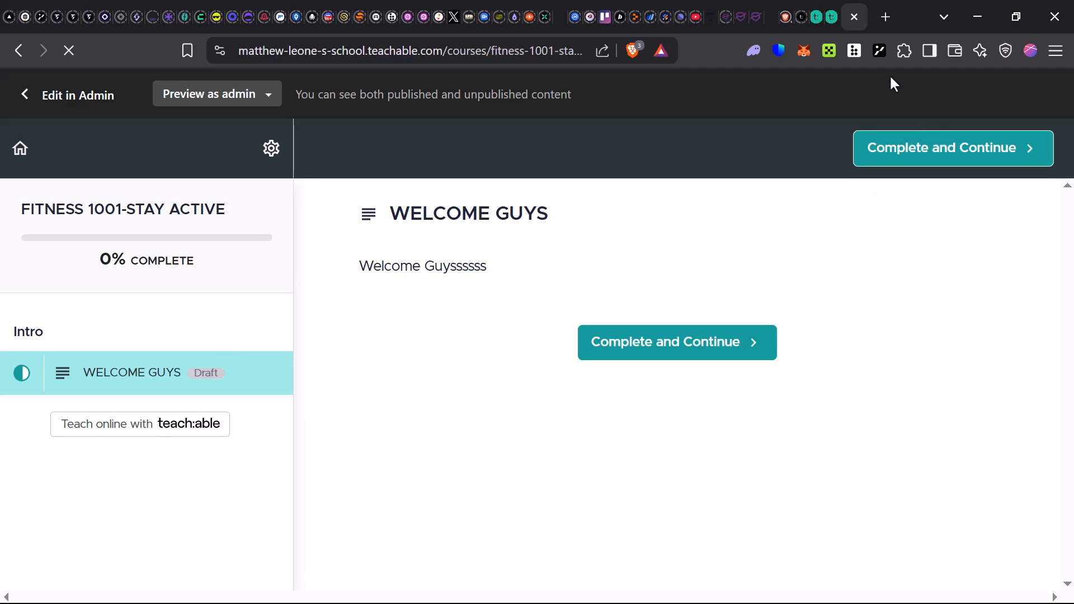
{"action": "left_click", "coordinate": [833, 19]}
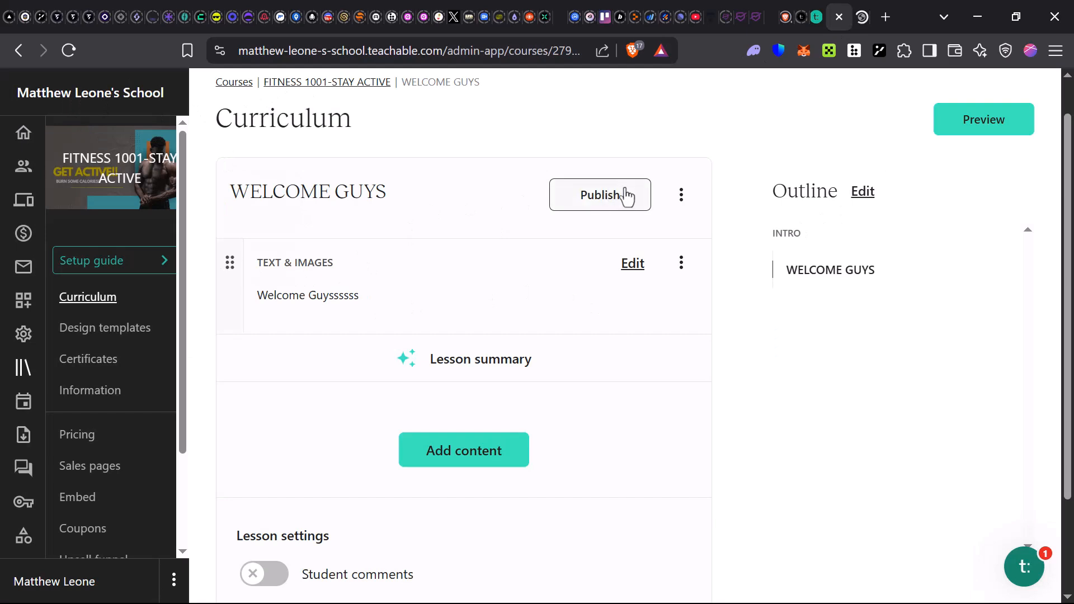
Review the lesson's blocks and settings, then show the content choices again and close them without adding anything.
{"action": "scroll", "coordinate": [559, 280], "scroll_direction": "down", "scroll_amount": 2}
{"action": "scroll", "coordinate": [556, 276], "scroll_direction": "up", "scroll_amount": 3}
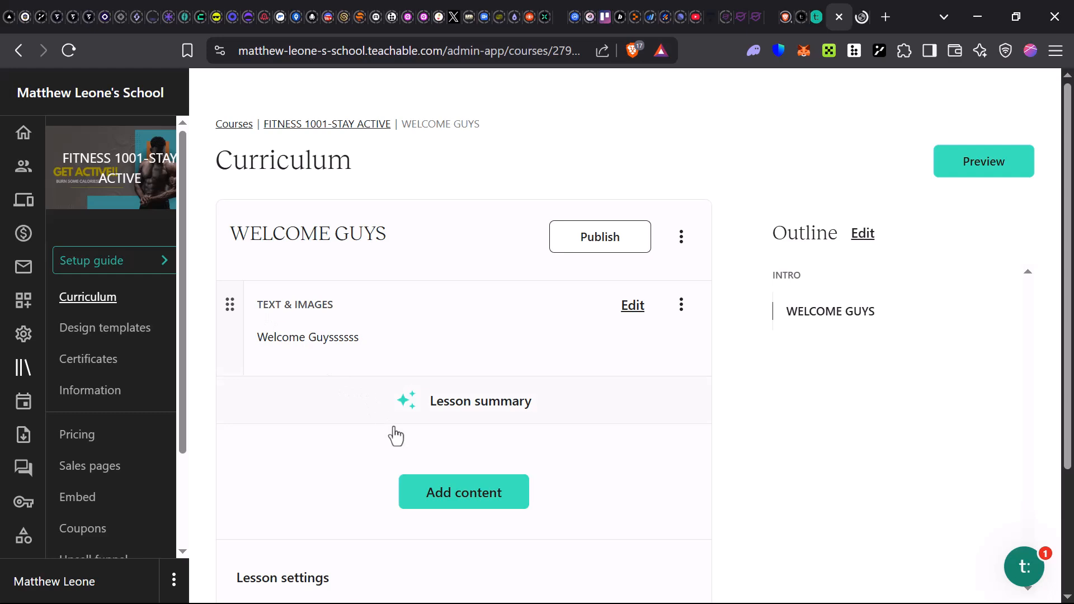
{"action": "left_click", "coordinate": [448, 494]}
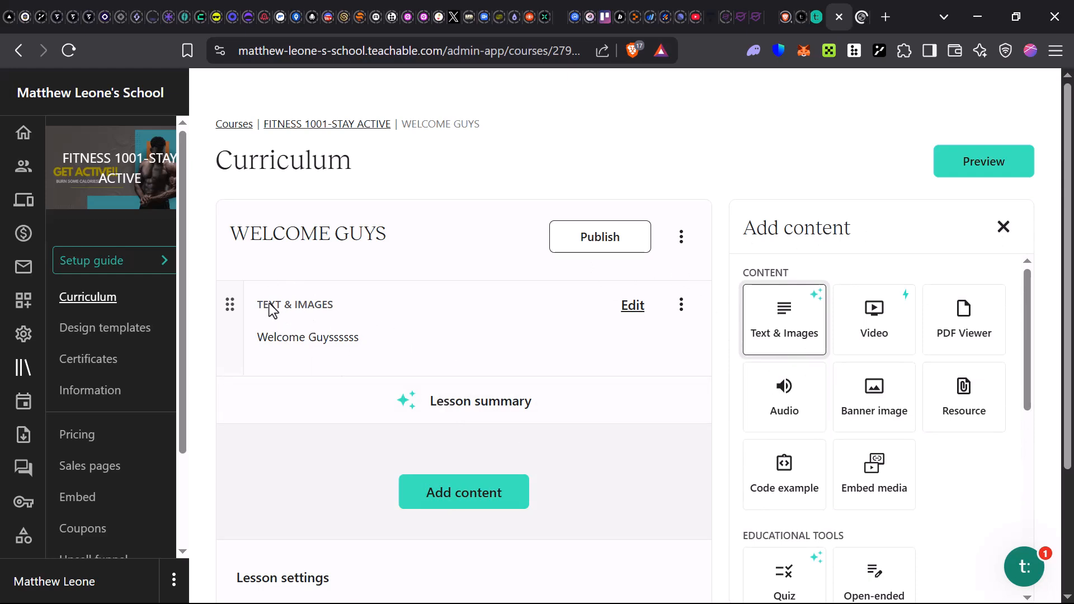
{"action": "left_click", "coordinate": [518, 504]}
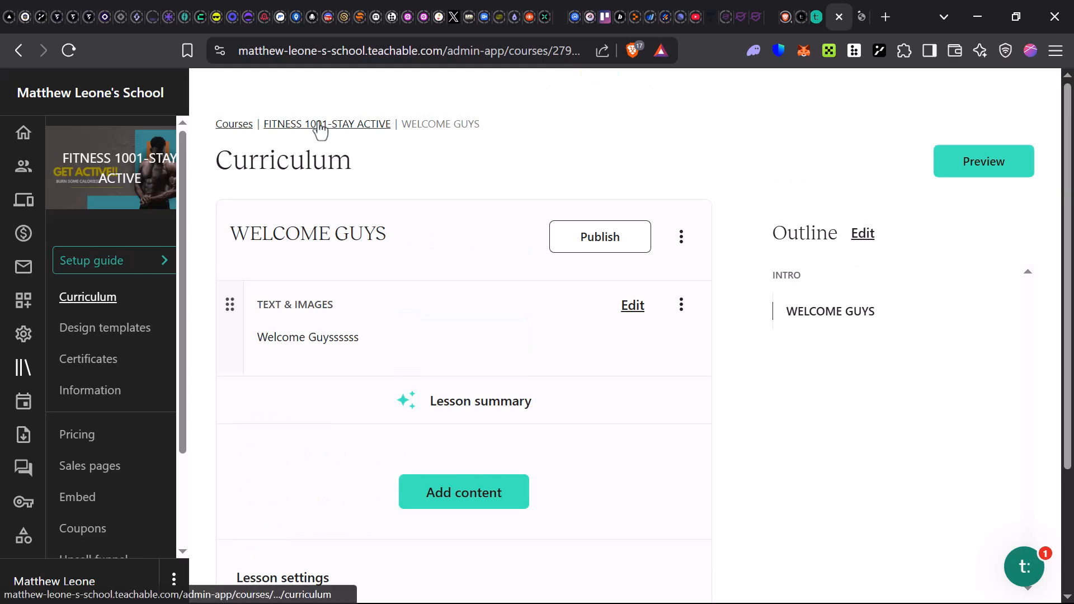
Go back to the FITNESS 1001-STAY ACTIVE curriculum and add a section named About.
{"action": "left_click", "coordinate": [317, 124]}
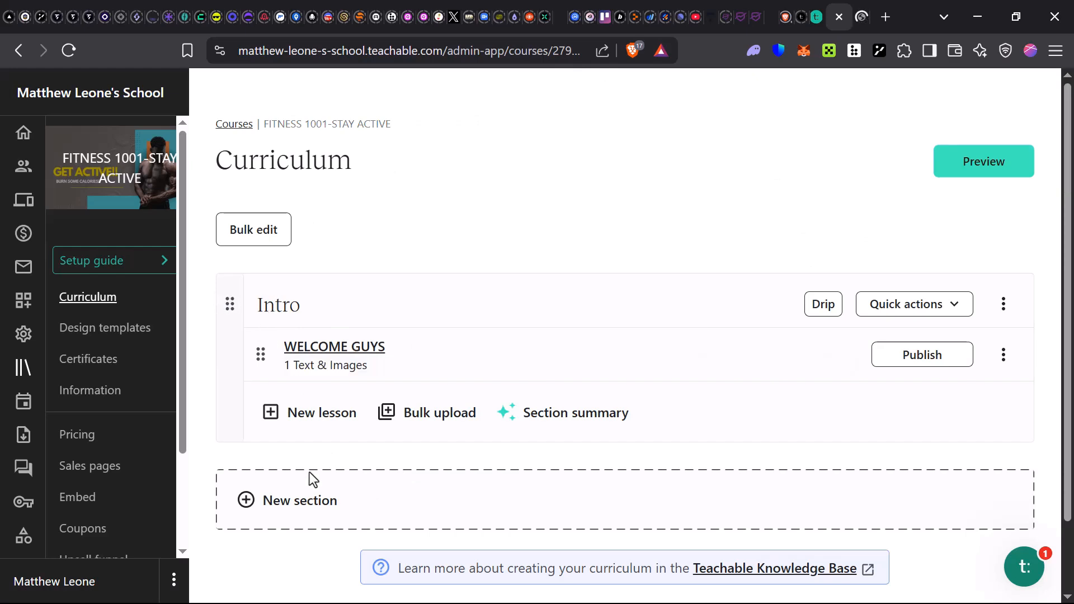
{"action": "left_click", "coordinate": [290, 505]}
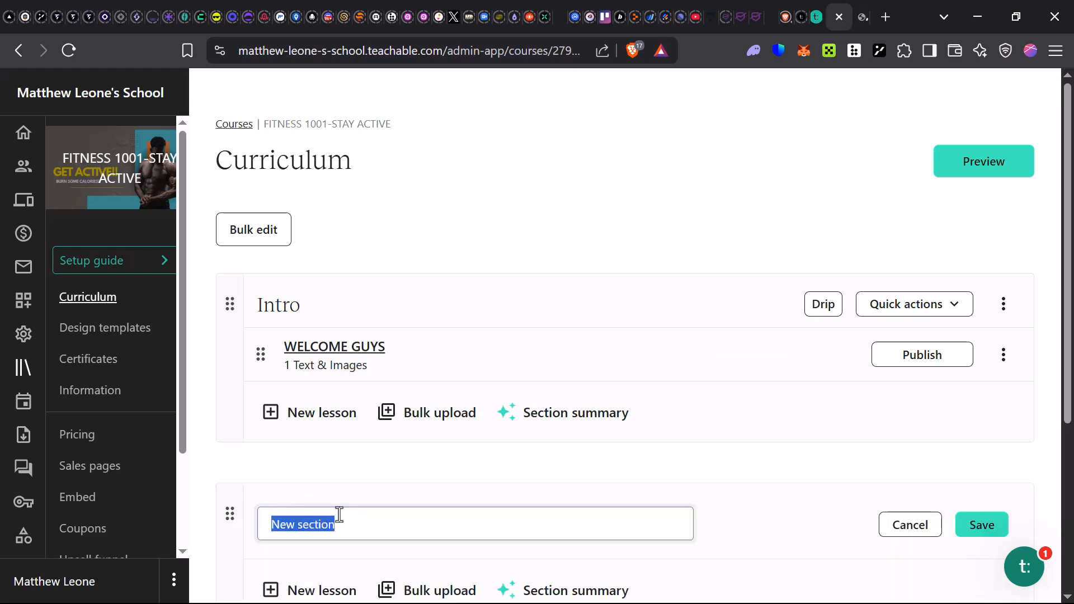
{"action": "type", "text": "About"}
{"action": "key", "text": "Return"}
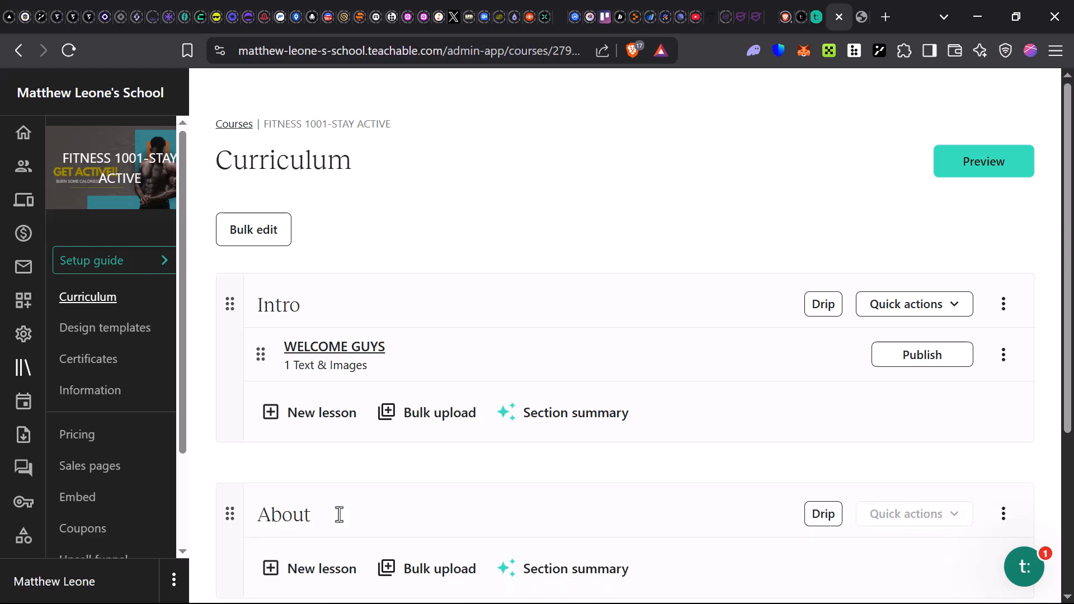
Reorder the curriculum by moving the About section above the Intro section.
{"action": "scroll", "coordinate": [339, 515], "scroll_direction": "down", "scroll_amount": 4}
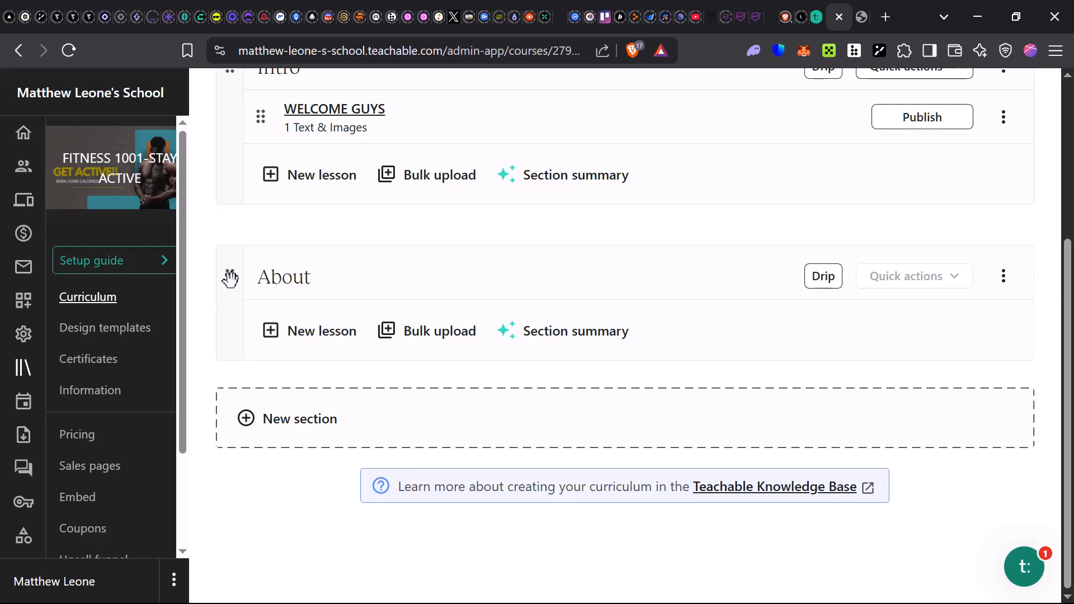
{"action": "left_click_drag", "start_coordinate": [229, 277], "coordinate": [241, 243]}
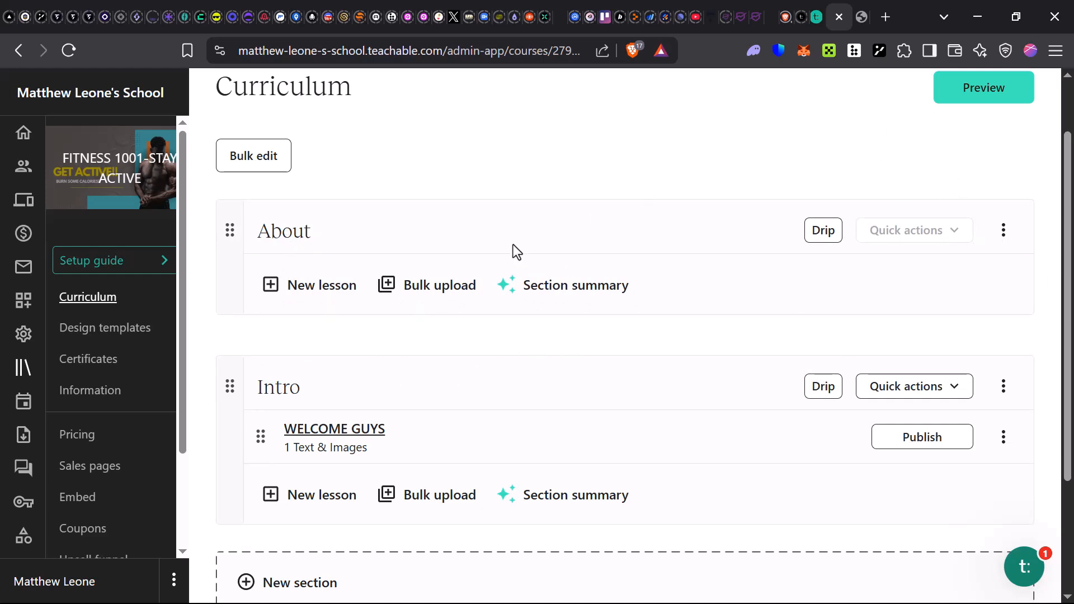
{"action": "scroll", "coordinate": [348, 324], "scroll_direction": "down", "scroll_amount": 2}
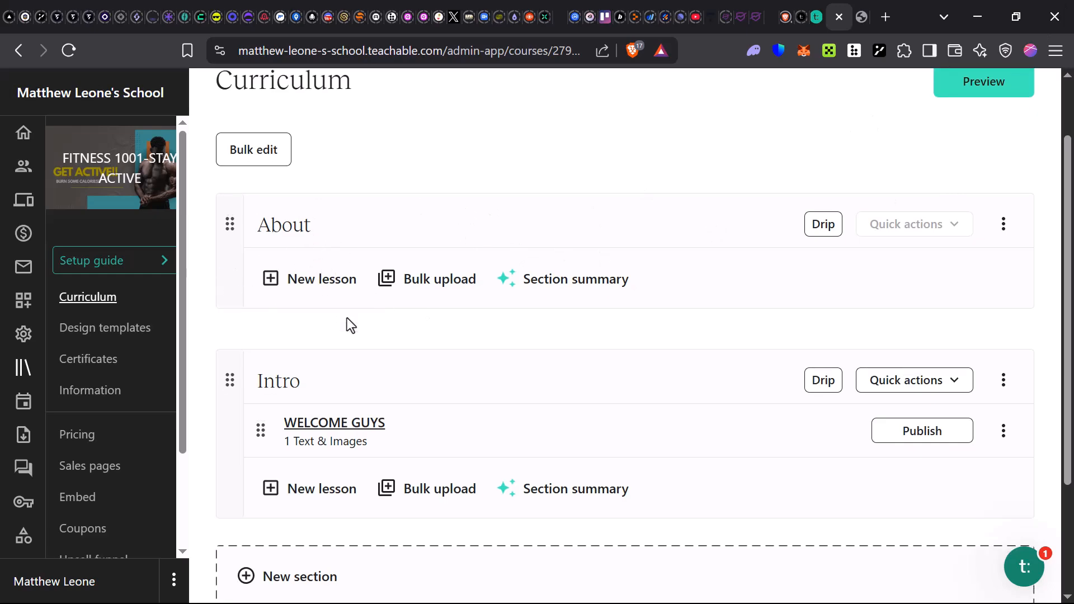
{"action": "scroll", "coordinate": [385, 310], "scroll_direction": "up", "scroll_amount": 3}
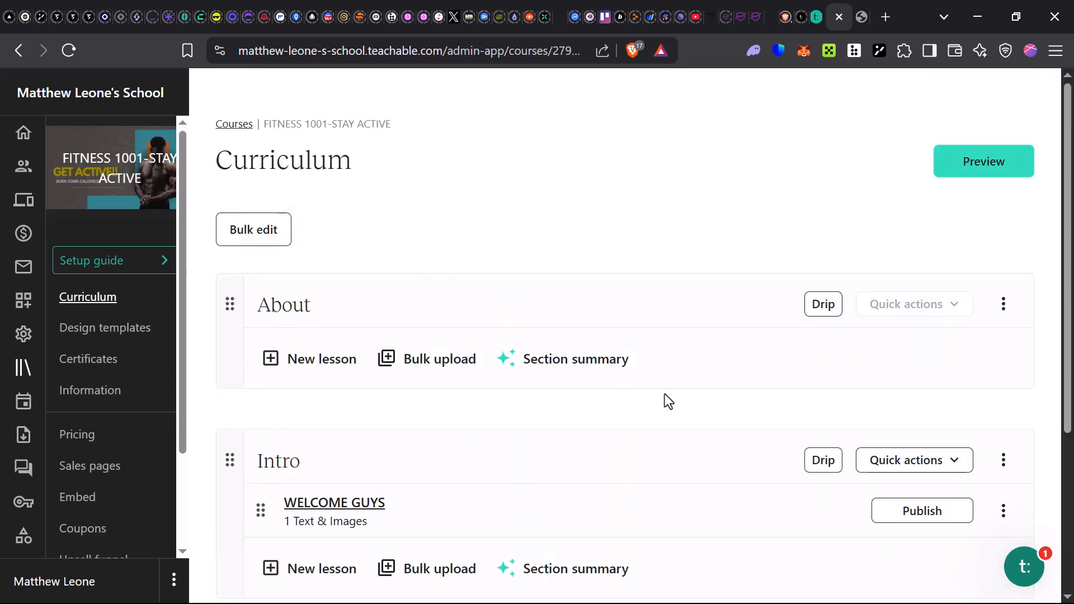
Try to move the About section down within the course curriculum.
{"action": "scroll", "coordinate": [699, 392], "scroll_direction": "down", "scroll_amount": 4}
{"action": "scroll", "coordinate": [890, 411], "scroll_direction": "up", "scroll_amount": 3}
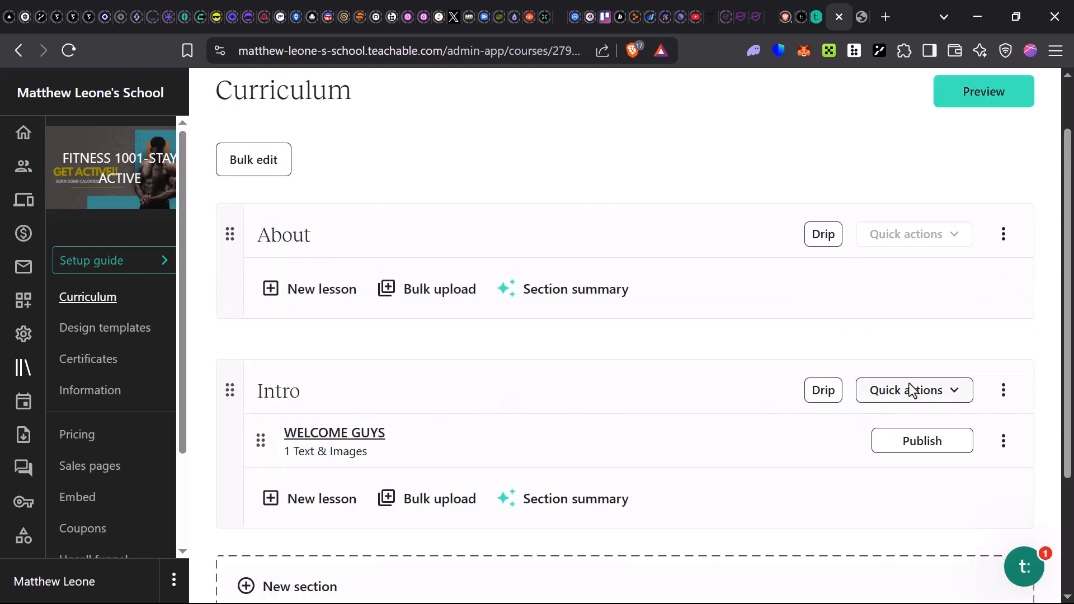
{"action": "scroll", "coordinate": [912, 391], "scroll_direction": "up", "scroll_amount": 1}
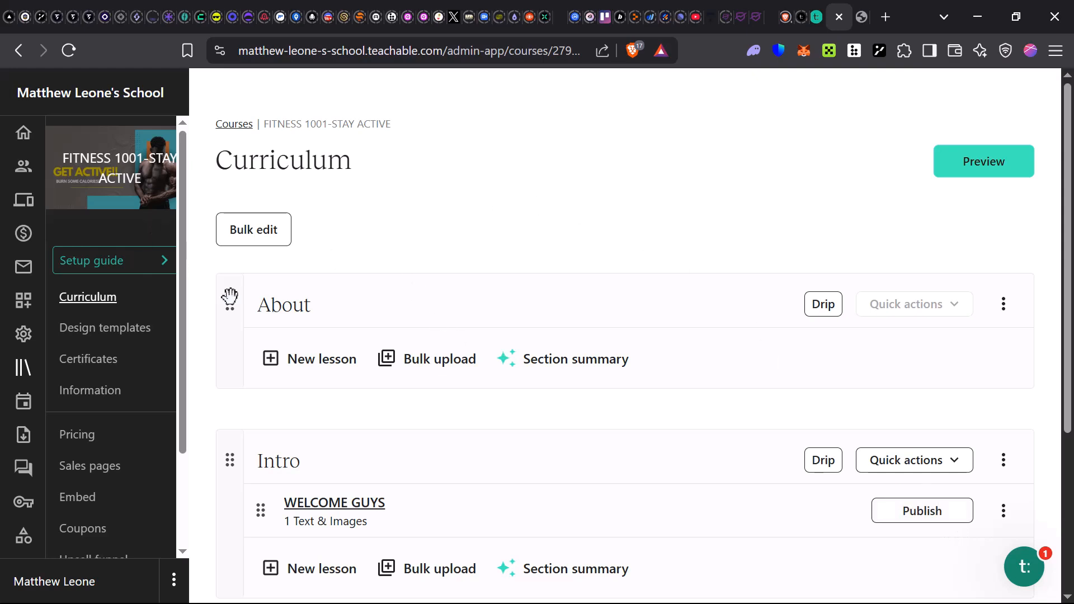
{"action": "left_click_drag", "start_coordinate": [230, 296], "coordinate": [238, 365]}
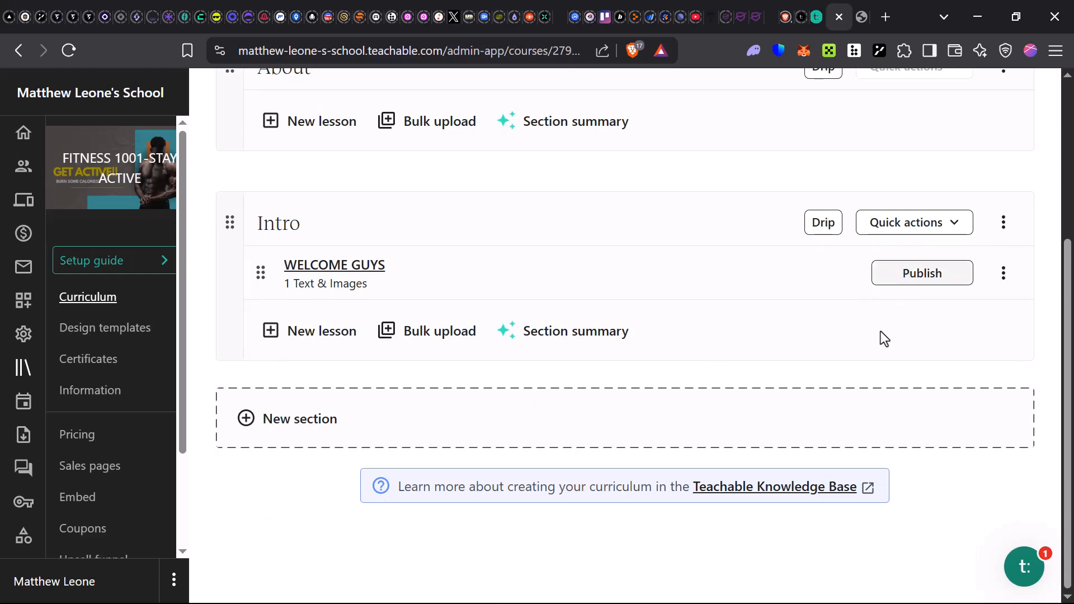
Publish the WELCOME GUYS lesson in the Intro section and show the About section's management options.
{"action": "left_click", "coordinate": [945, 276]}
{"action": "scroll", "coordinate": [973, 220], "scroll_direction": "up", "scroll_amount": 3}
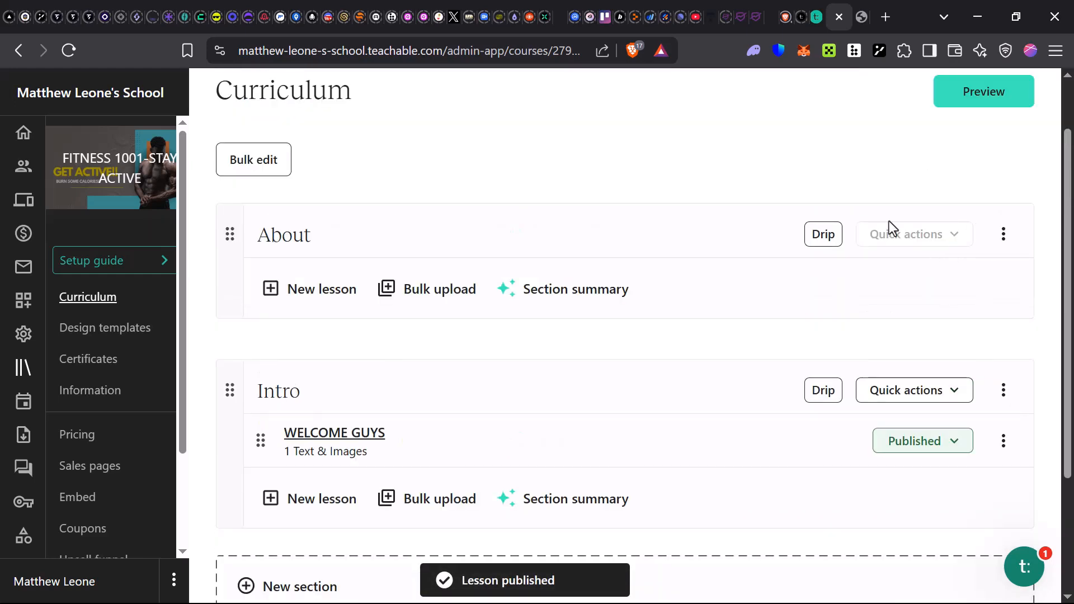
{"action": "left_click", "coordinate": [1003, 235]}
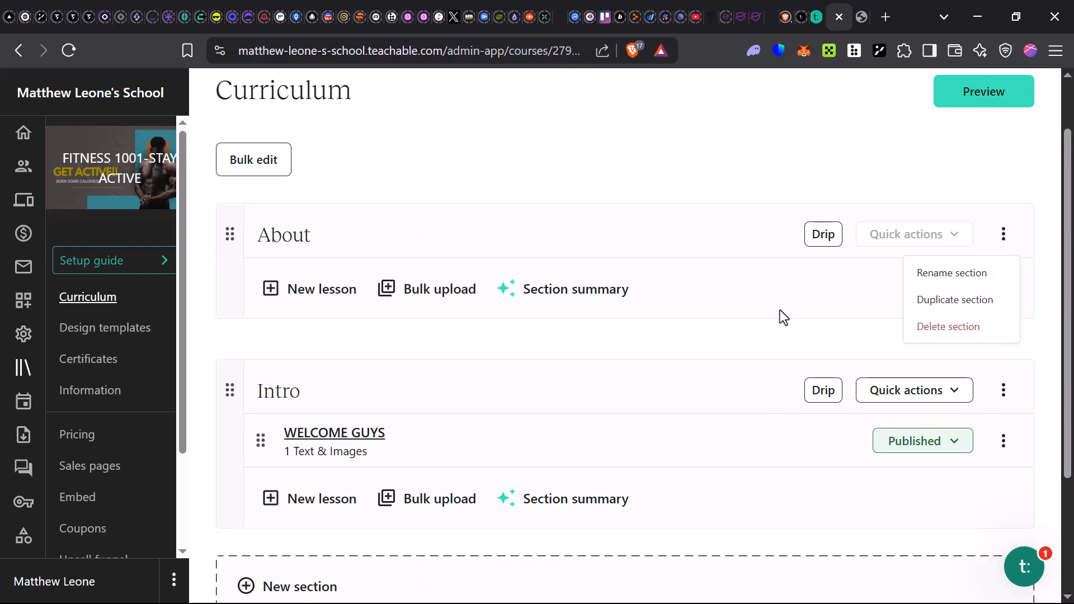
{"action": "scroll", "coordinate": [830, 365], "scroll_direction": "up", "scroll_amount": 1}
{"action": "scroll", "coordinate": [830, 365], "scroll_direction": "down", "scroll_amount": 4}
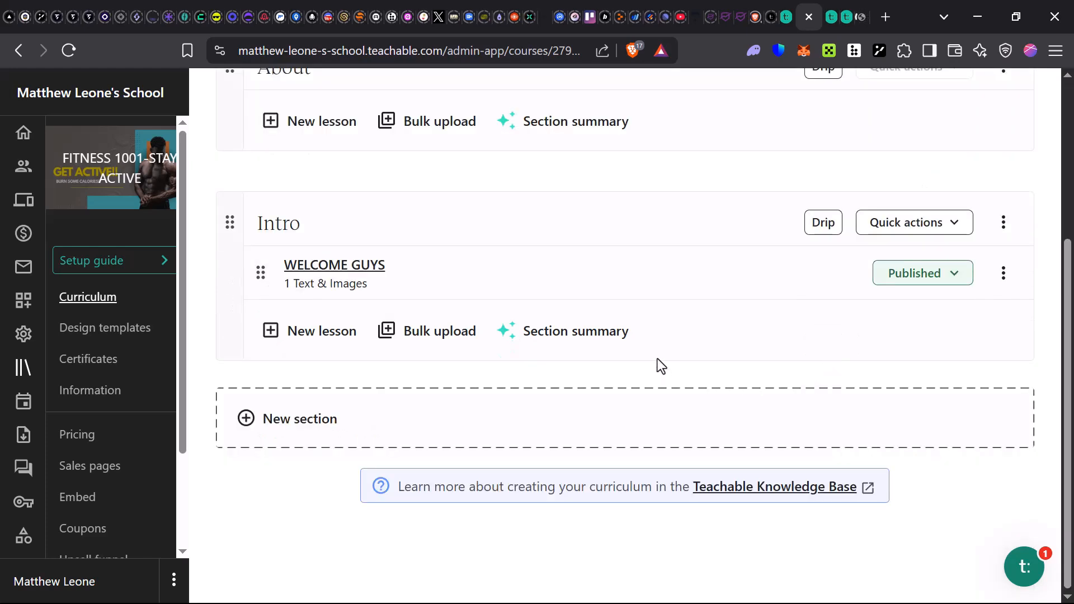
{"action": "scroll", "coordinate": [658, 360], "scroll_direction": "up", "scroll_amount": 4}
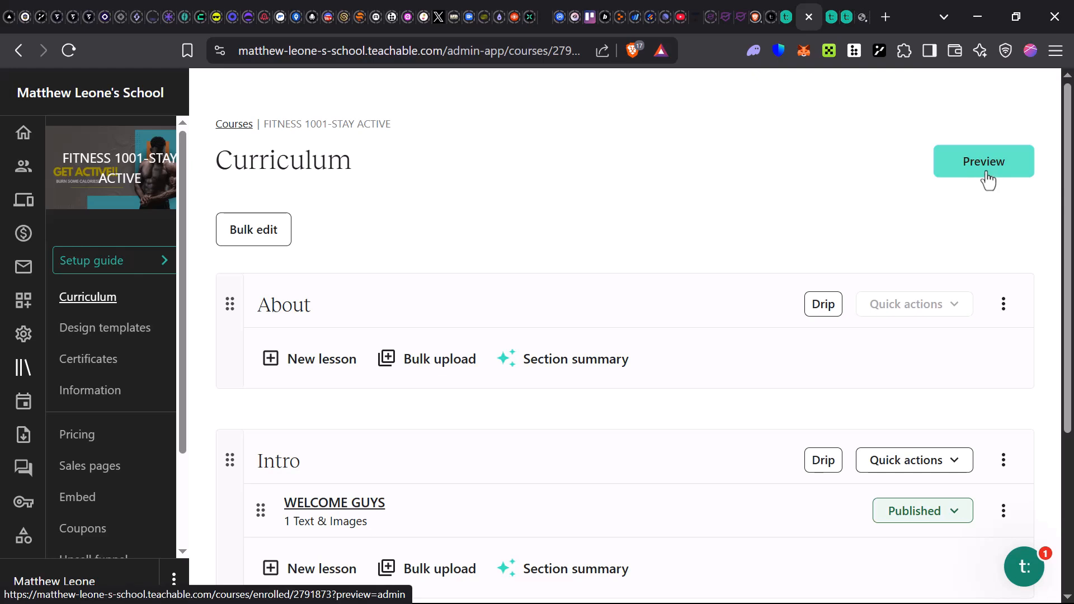
{"action": "scroll", "coordinate": [615, 353], "scroll_direction": "down", "scroll_amount": 4}
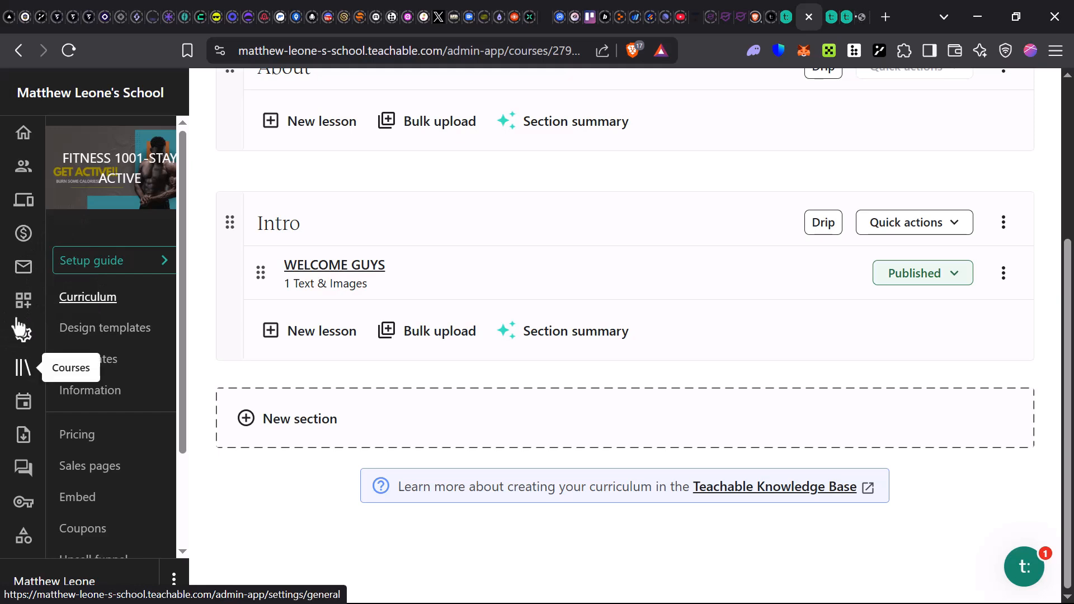
Examine the course's design templates, reading the active template's customization notes and the descriptions of the Simple and Colossal templates.
{"action": "left_click", "coordinate": [106, 331]}
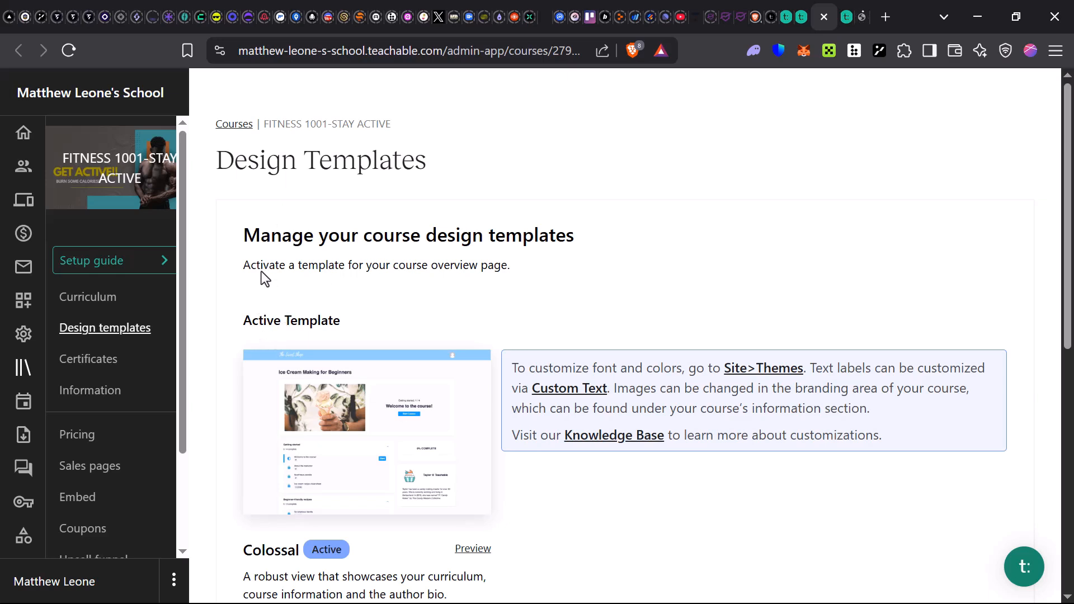
{"action": "scroll", "coordinate": [302, 317], "scroll_direction": "down", "scroll_amount": 1}
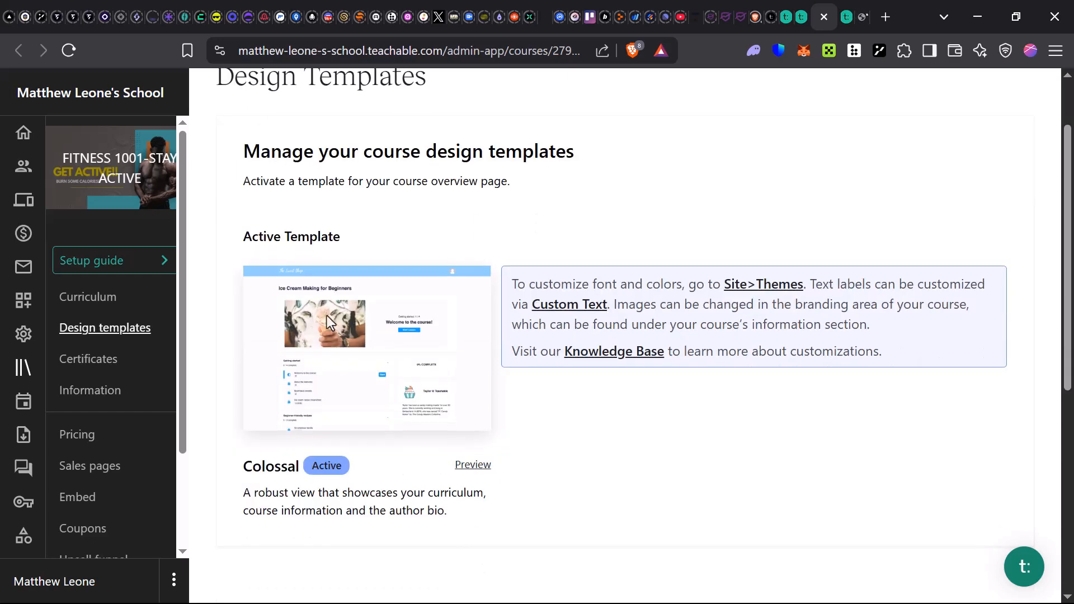
{"action": "left_click_drag", "start_coordinate": [510, 286], "coordinate": [762, 302]}
{"action": "left_click", "coordinate": [780, 252]}
{"action": "scroll", "coordinate": [282, 364], "scroll_direction": "down", "scroll_amount": 6}
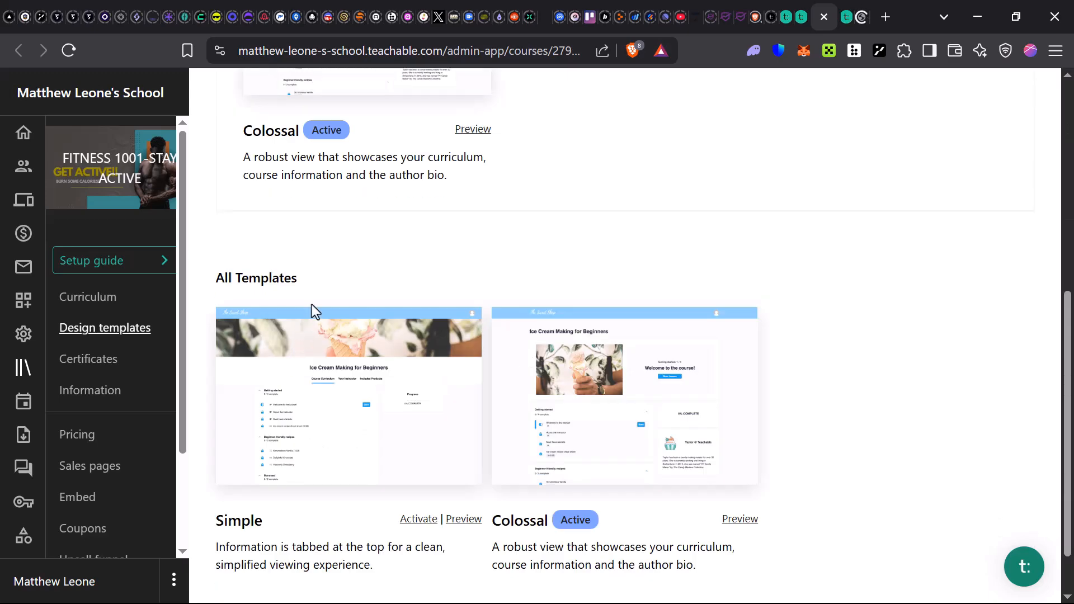
{"action": "scroll", "coordinate": [311, 305], "scroll_direction": "up", "scroll_amount": 4}
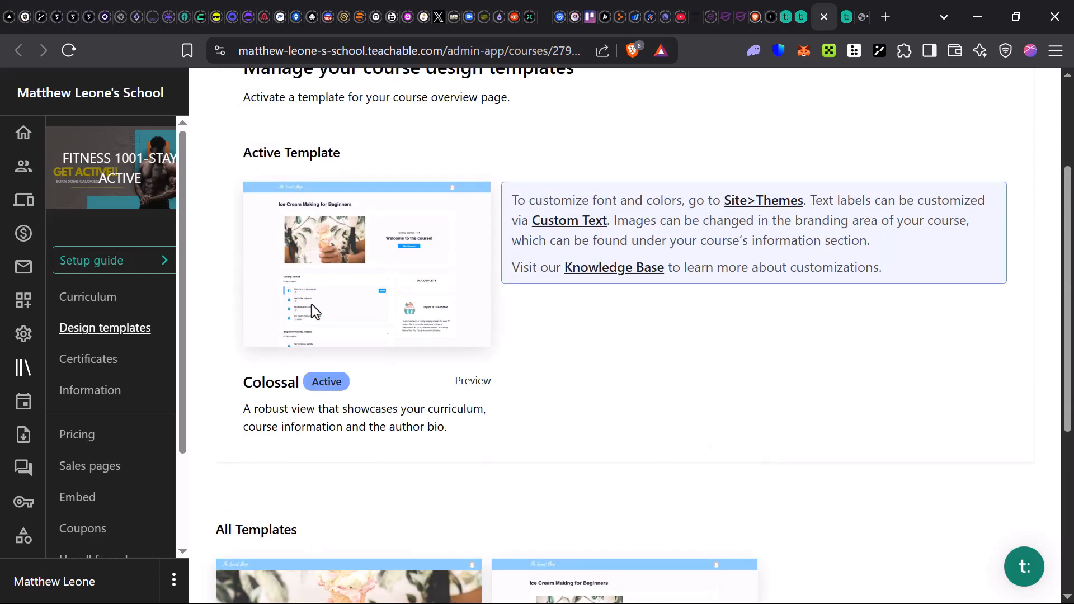
{"action": "scroll", "coordinate": [290, 381], "scroll_direction": "down", "scroll_amount": 4}
{"action": "scroll", "coordinate": [398, 391], "scroll_direction": "down", "scroll_amount": 1}
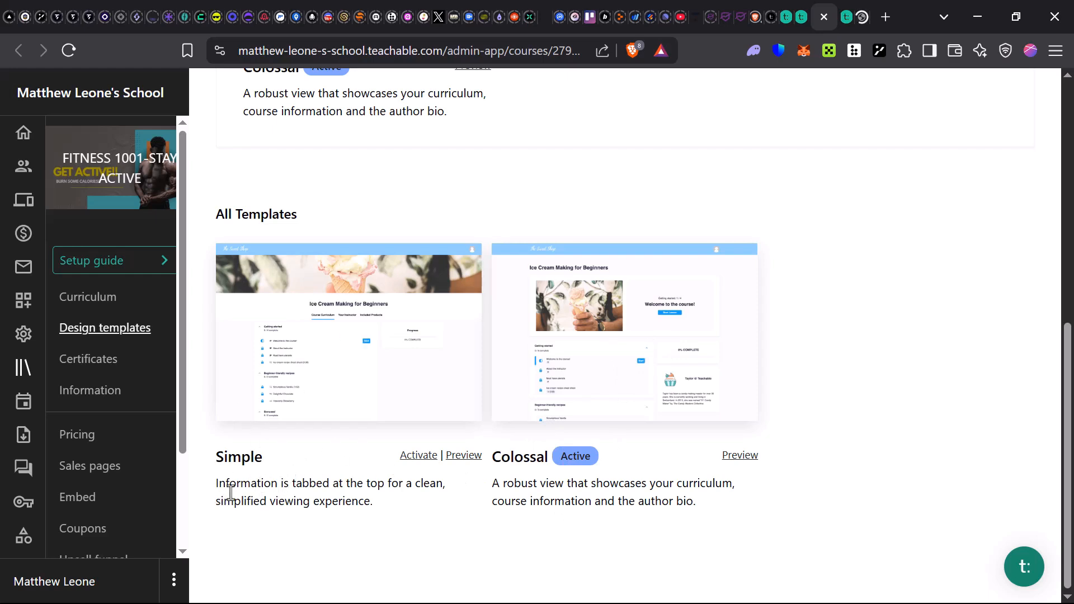
{"action": "left_click_drag", "start_coordinate": [270, 500], "coordinate": [397, 508]}
{"action": "left_click", "coordinate": [407, 498]}
Preview the course overview page in the Simple template and look over its course curriculum.
{"action": "left_click", "coordinate": [456, 469]}
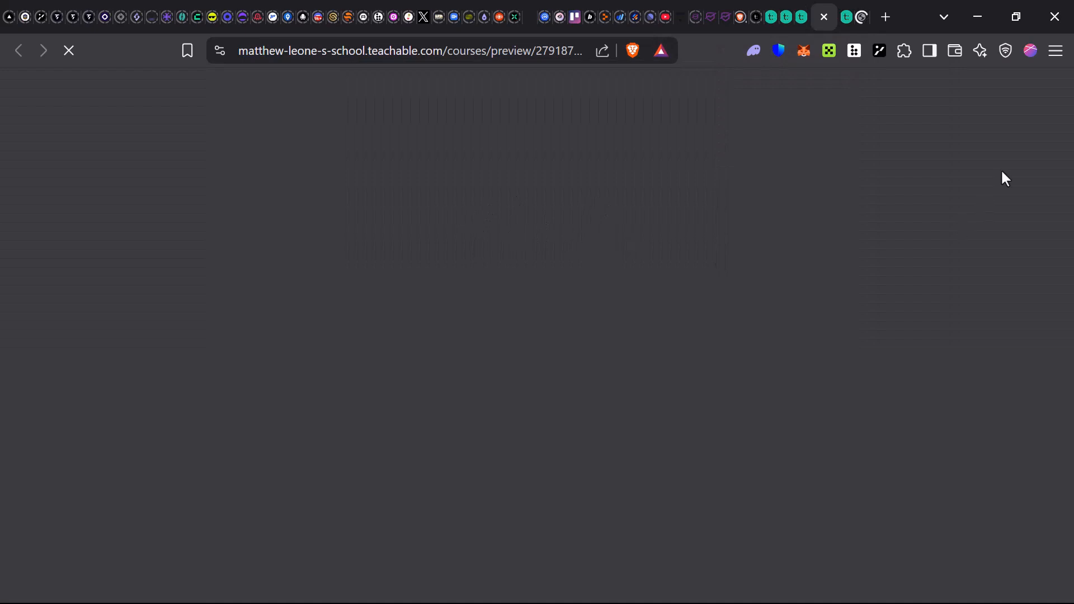
{"action": "left_click", "coordinate": [802, 18]}
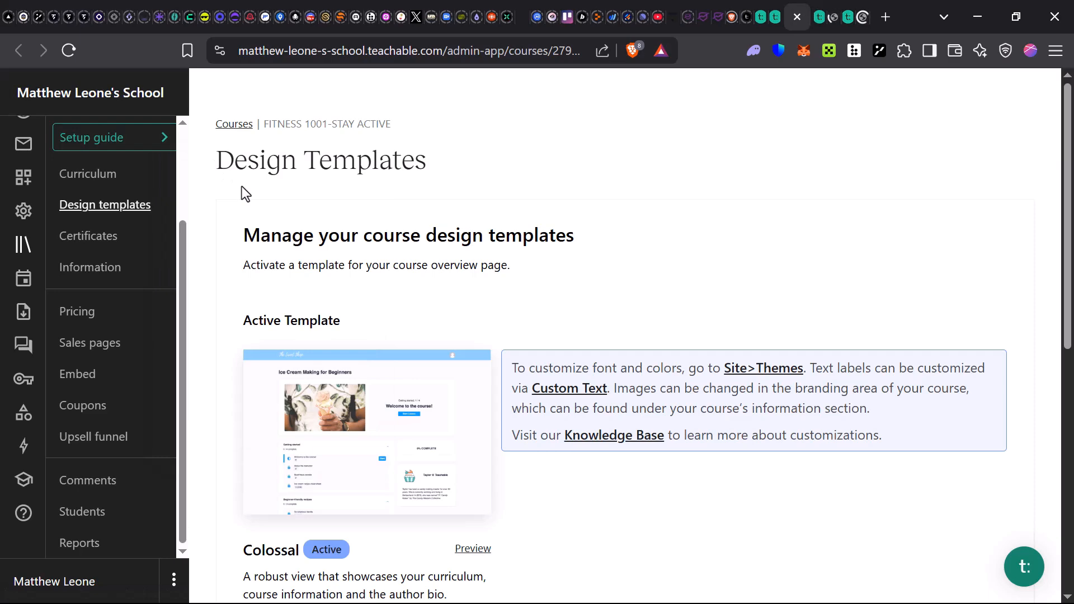
{"action": "left_click", "coordinate": [814, 22]}
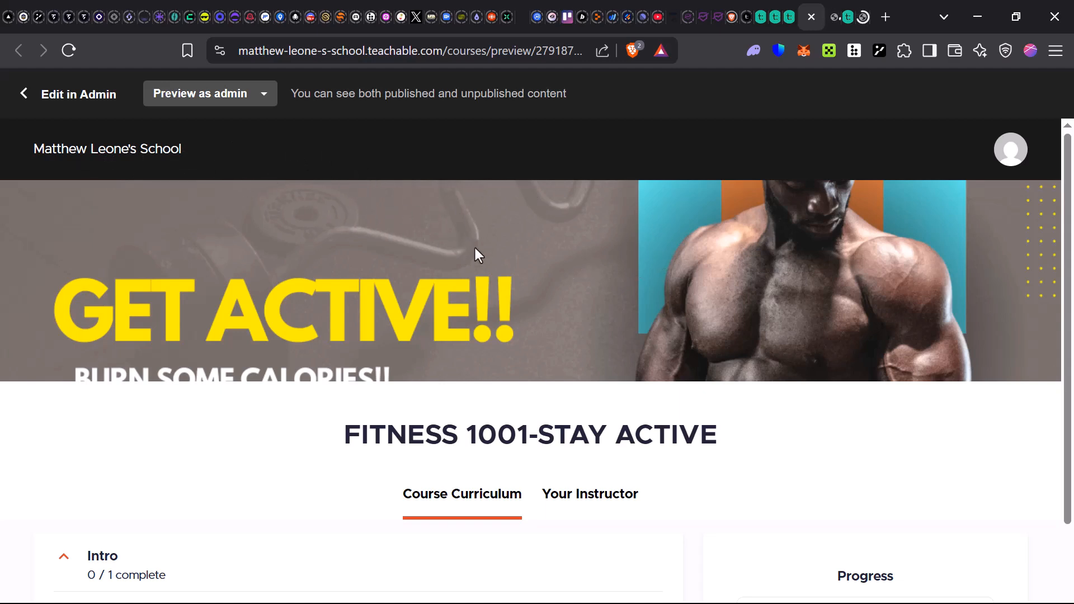
{"action": "scroll", "coordinate": [396, 257], "scroll_direction": "down", "scroll_amount": 2}
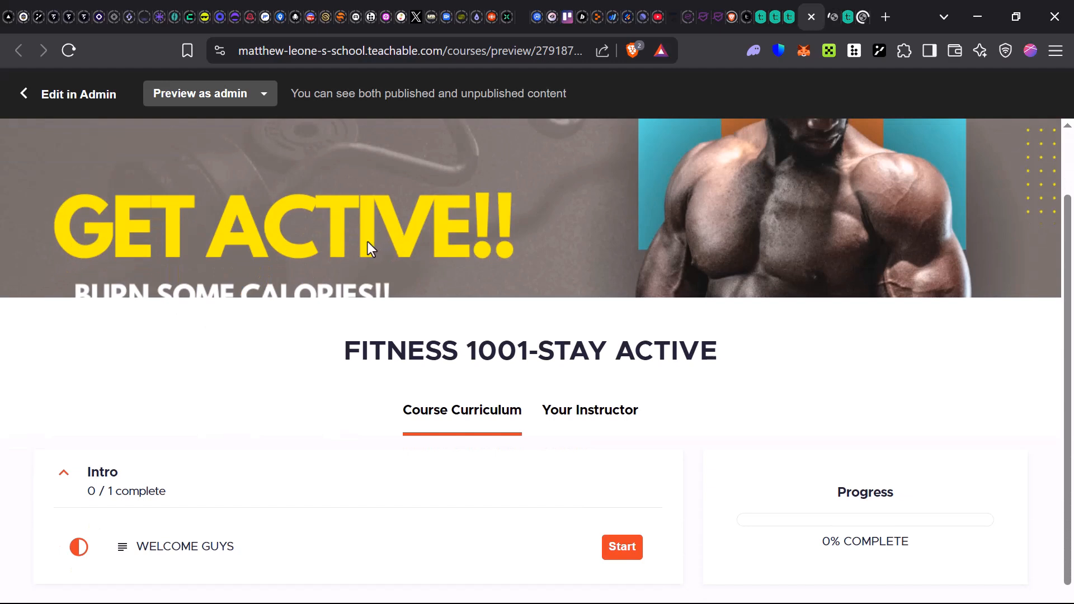
{"action": "scroll", "coordinate": [135, 472], "scroll_direction": "down", "scroll_amount": 1}
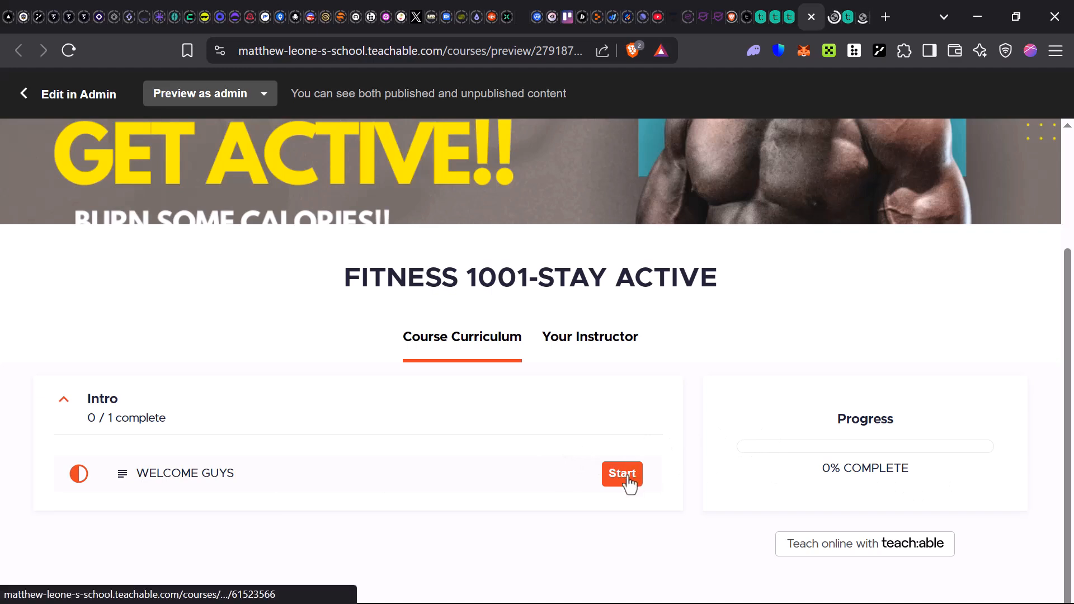
View the instructor section in the Simple template preview, then return to the design templates page.
{"action": "left_click", "coordinate": [616, 356]}
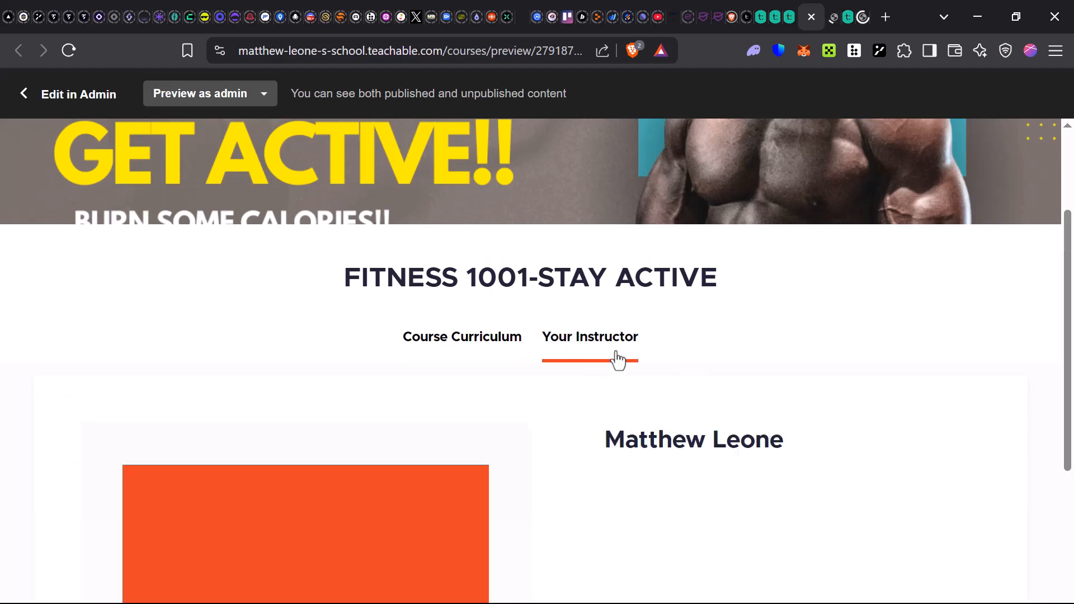
{"action": "scroll", "coordinate": [594, 412], "scroll_direction": "down", "scroll_amount": 5}
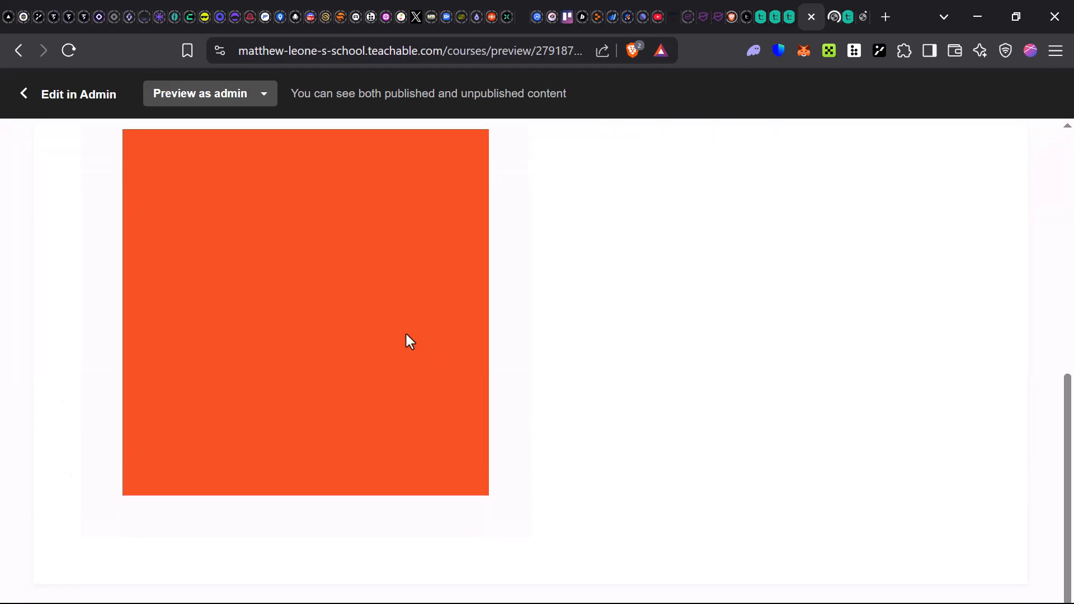
{"action": "scroll", "coordinate": [266, 333], "scroll_direction": "up", "scroll_amount": 5}
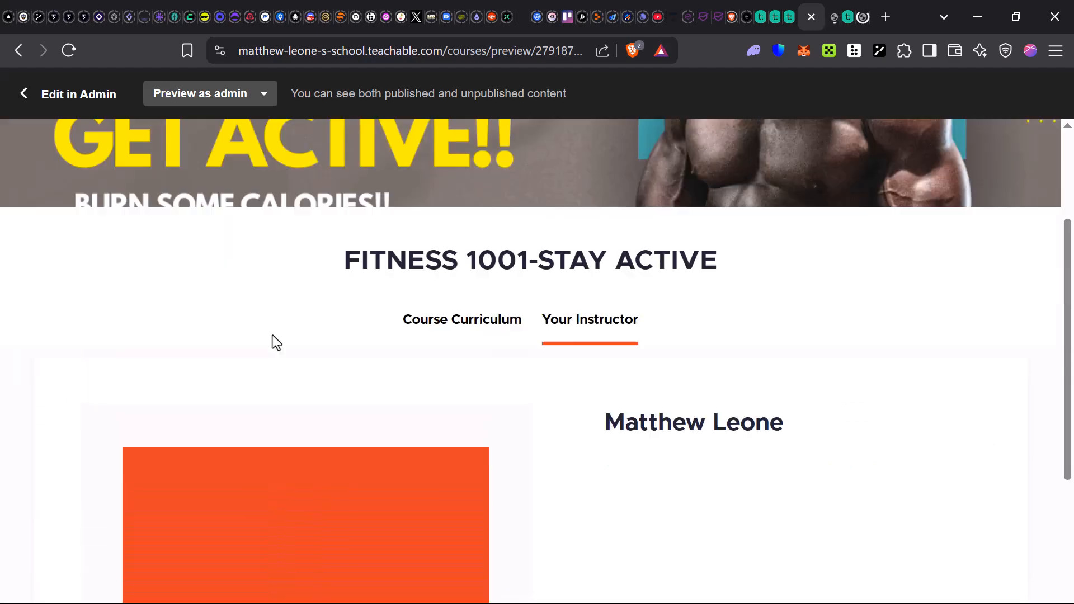
{"action": "scroll", "coordinate": [272, 338], "scroll_direction": "down", "scroll_amount": 4}
{"action": "scroll", "coordinate": [184, 333], "scroll_direction": "down", "scroll_amount": 1}
{"action": "scroll", "coordinate": [292, 506], "scroll_direction": "up", "scroll_amount": 1}
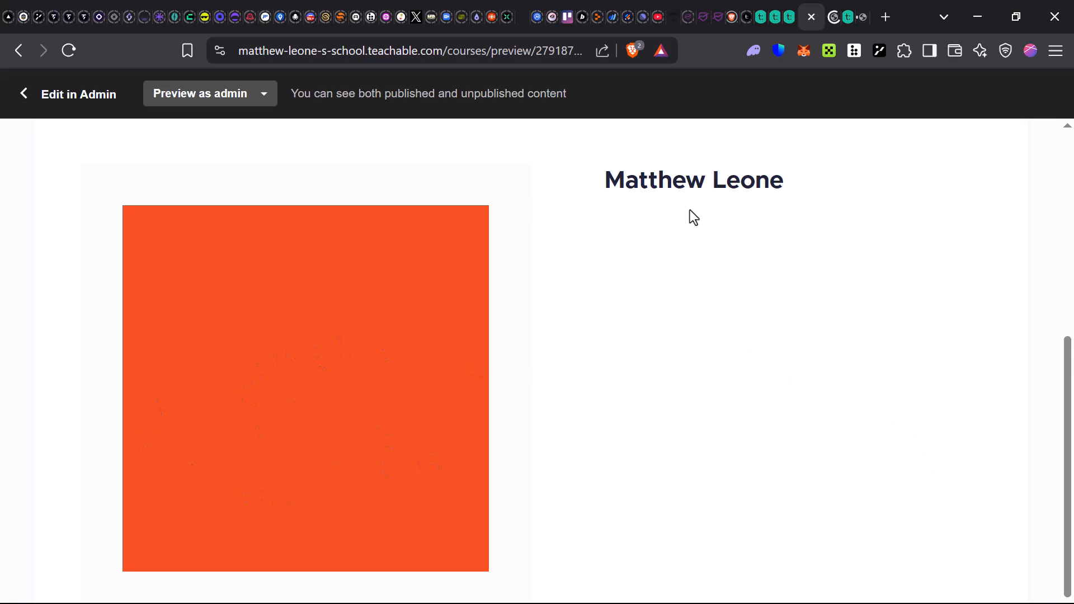
{"action": "scroll", "coordinate": [694, 218], "scroll_direction": "up", "scroll_amount": 5}
{"action": "scroll", "coordinate": [667, 537], "scroll_direction": "down", "scroll_amount": 5}
{"action": "left_click", "coordinate": [787, 17]}
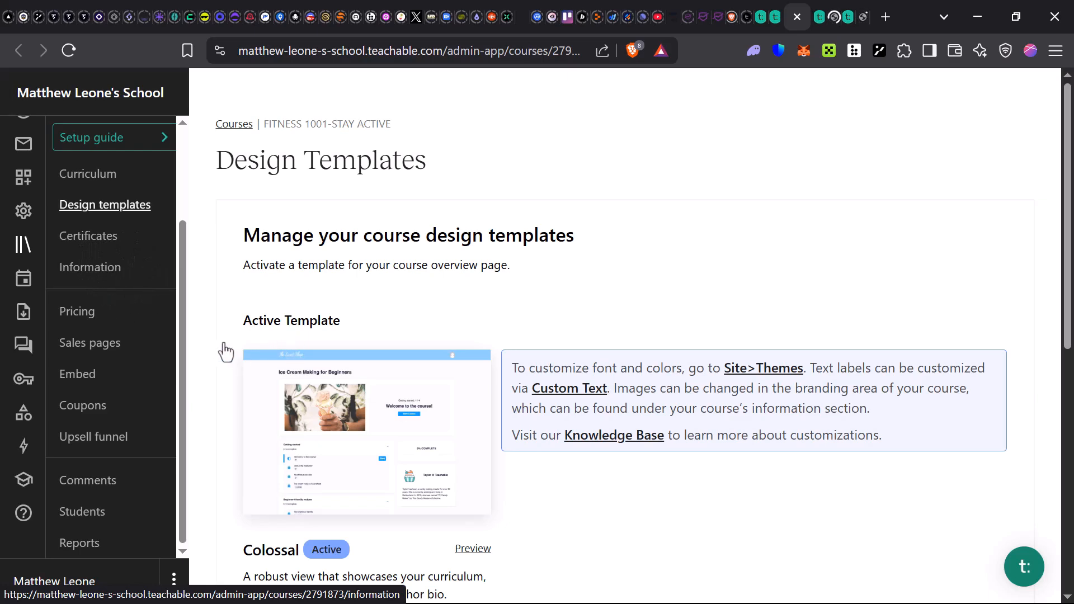
Review the course's pricing plans and the school's sales transactions, then return to the design templates page.
{"action": "left_click", "coordinate": [78, 313]}
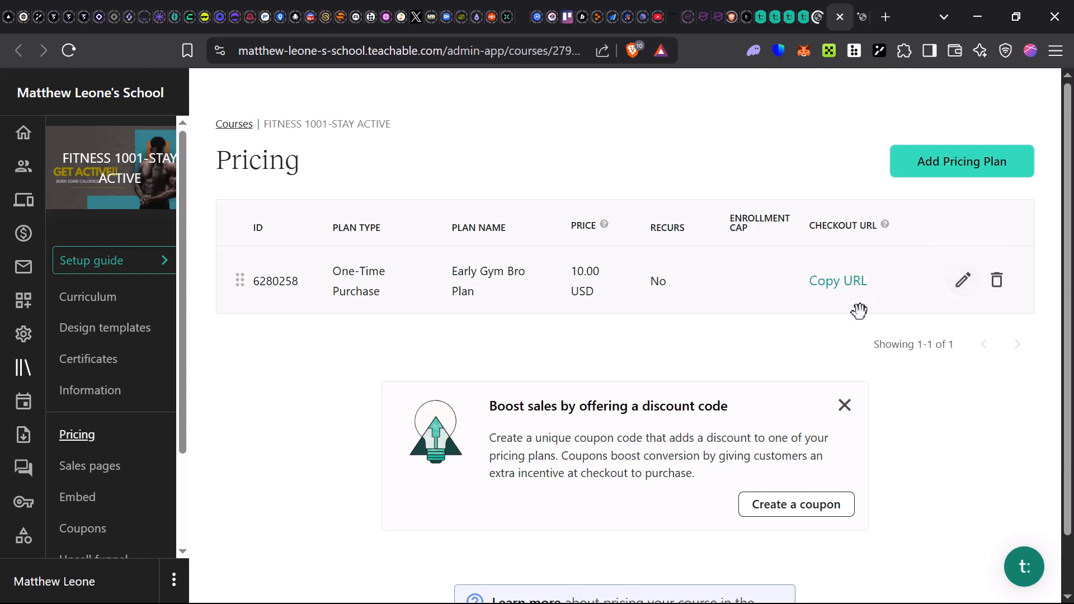
{"action": "scroll", "coordinate": [614, 374], "scroll_direction": "down", "scroll_amount": 1}
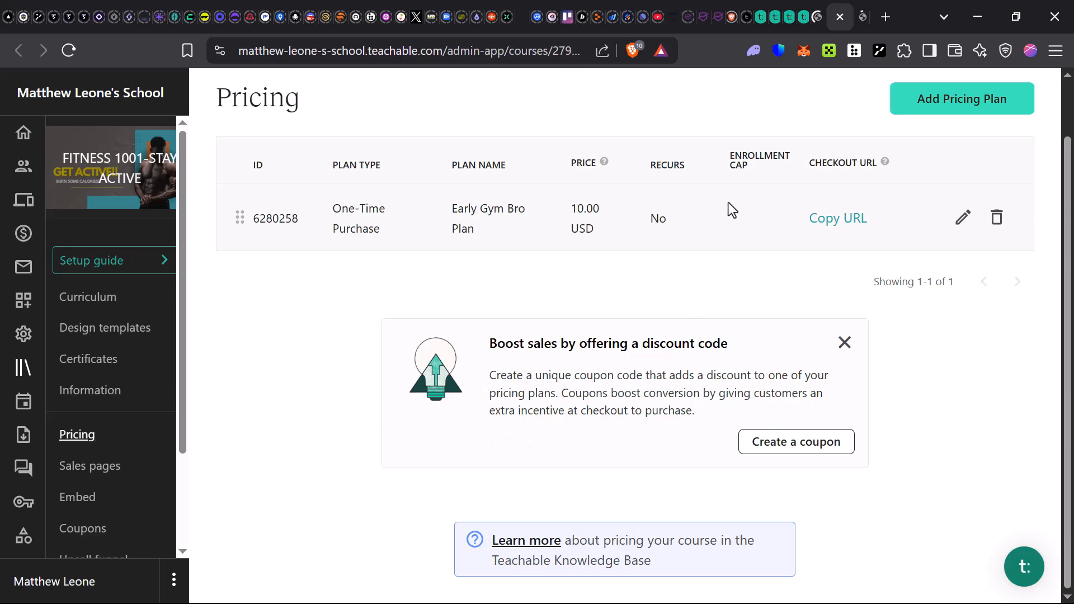
{"action": "scroll", "coordinate": [770, 130], "scroll_direction": "up", "scroll_amount": 1}
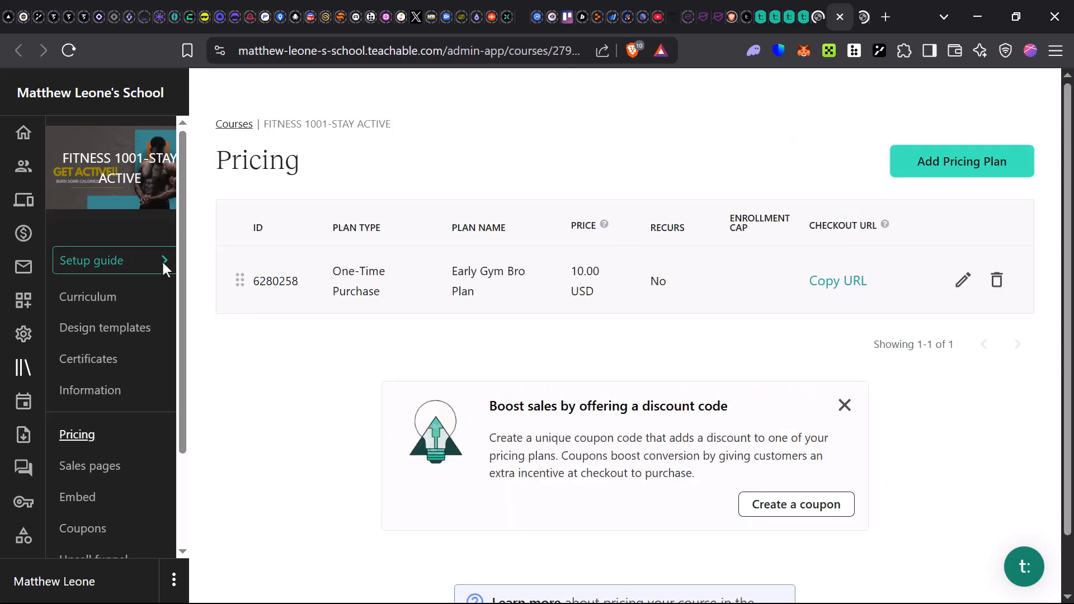
{"action": "left_click", "coordinate": [103, 485]}
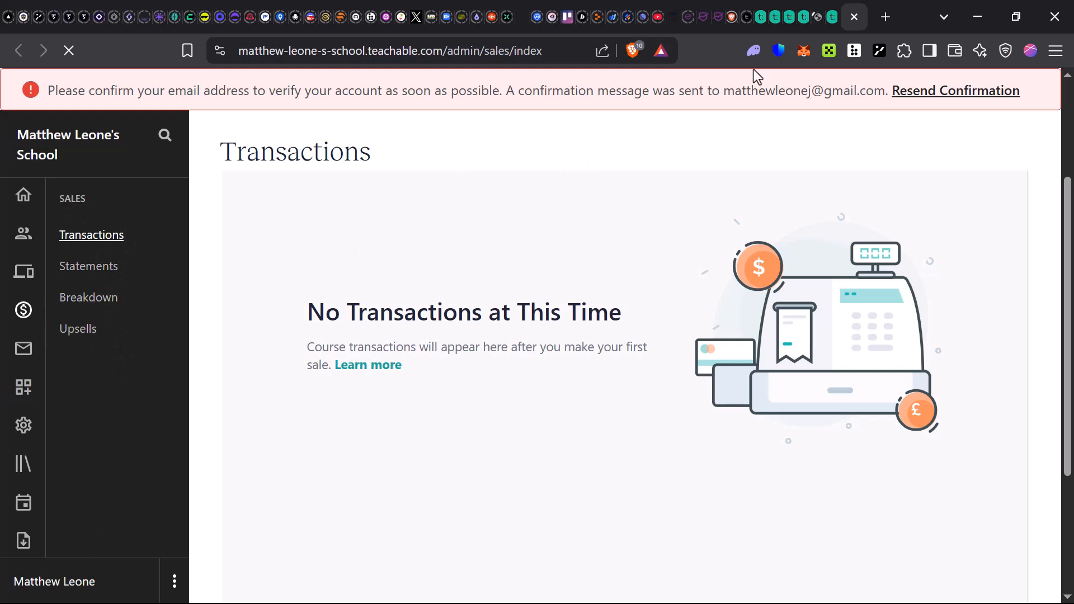
{"action": "left_click", "coordinate": [783, 21]}
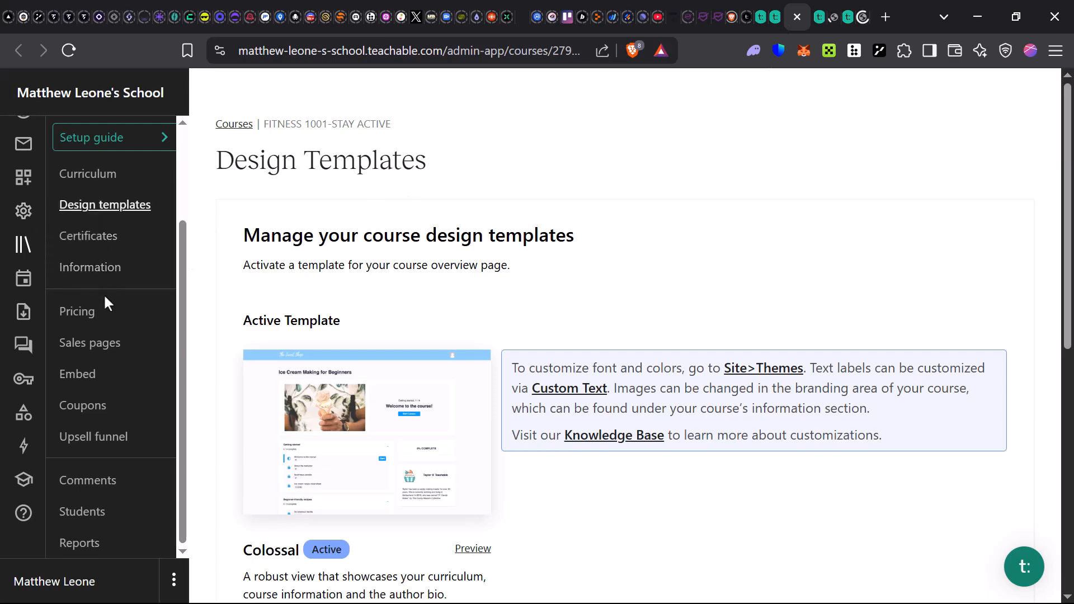
Go from the design templates to the course's certificates page and read about completion certificates.
{"action": "scroll", "coordinate": [101, 319], "scroll_direction": "down", "scroll_amount": 6}
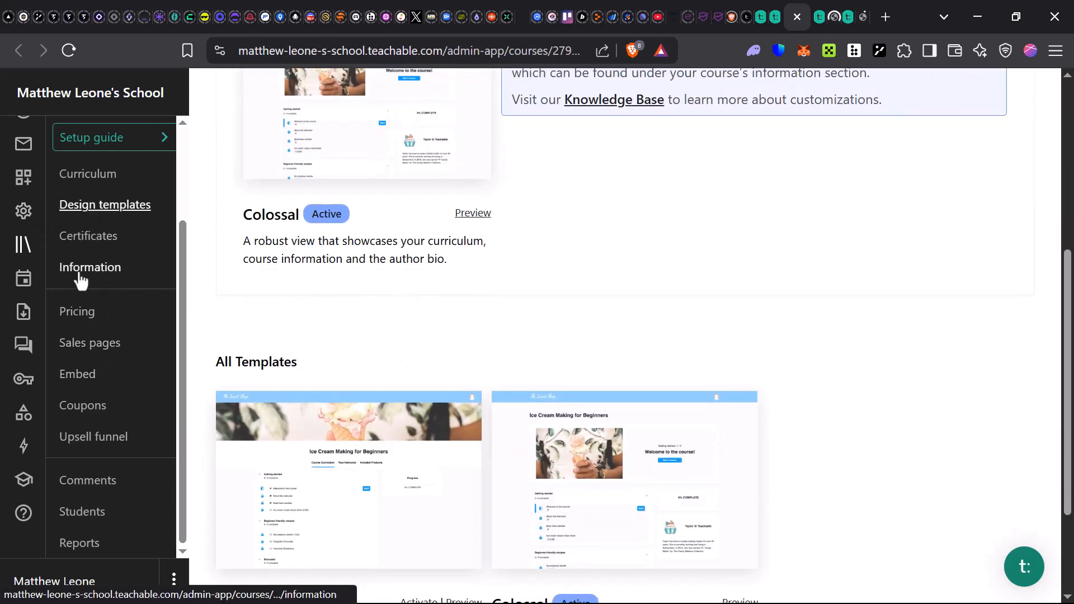
{"action": "left_click", "coordinate": [89, 235]}
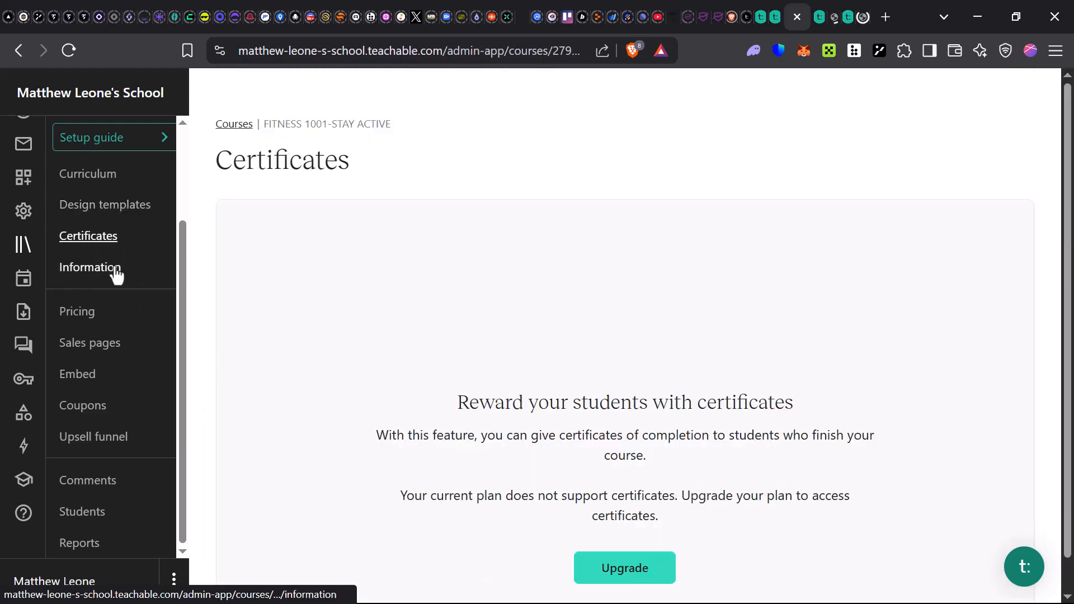
{"action": "left_click_drag", "start_coordinate": [448, 416], "coordinate": [892, 431]}
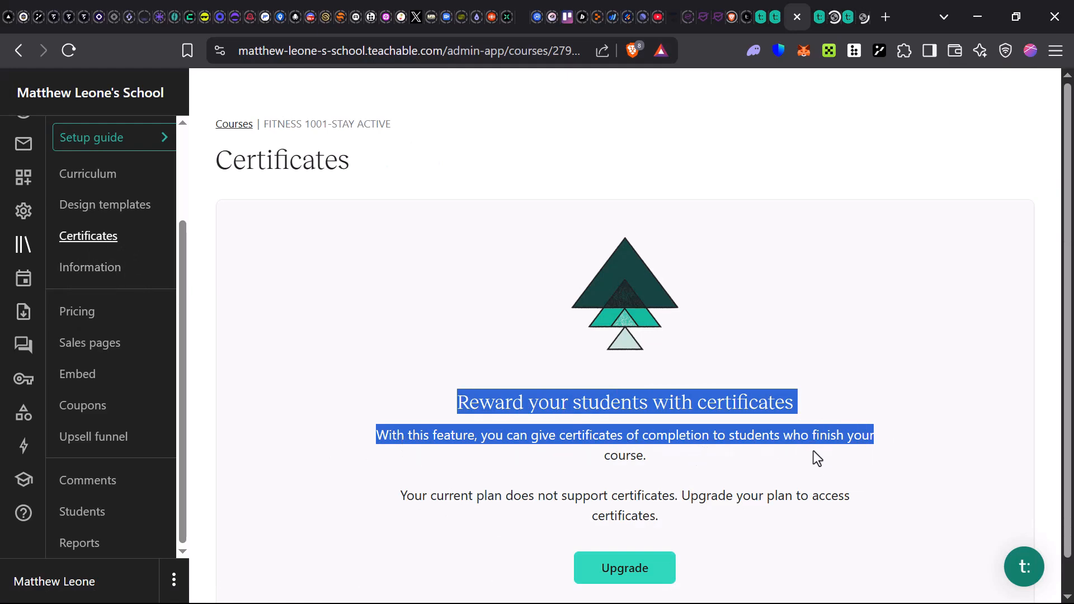
{"action": "left_click", "coordinate": [649, 465]}
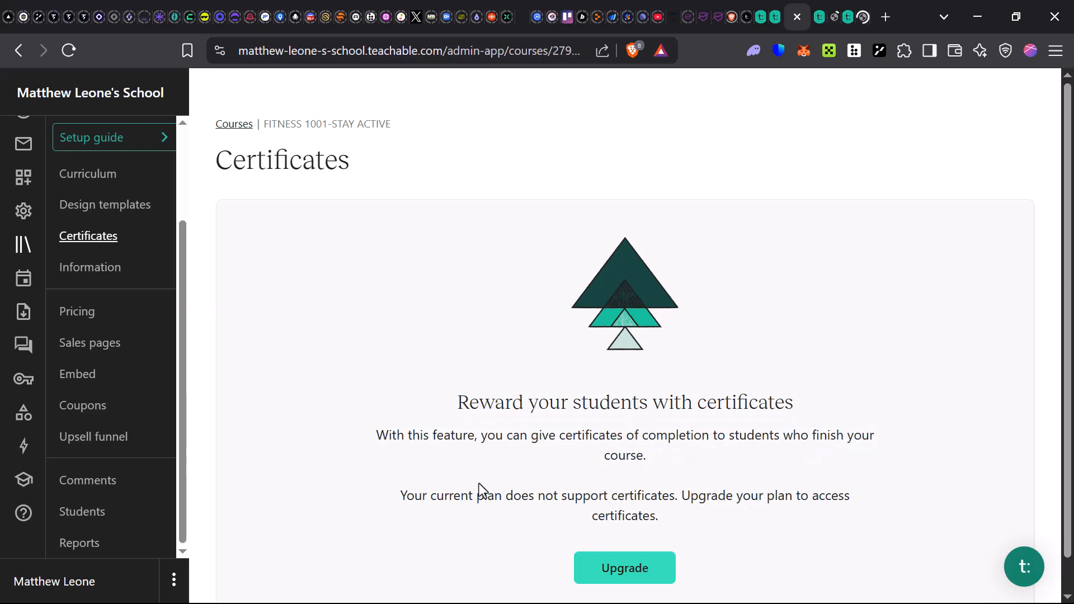
Look over the course curriculum again, then open the course's information page.
{"action": "left_click", "coordinate": [108, 266]}
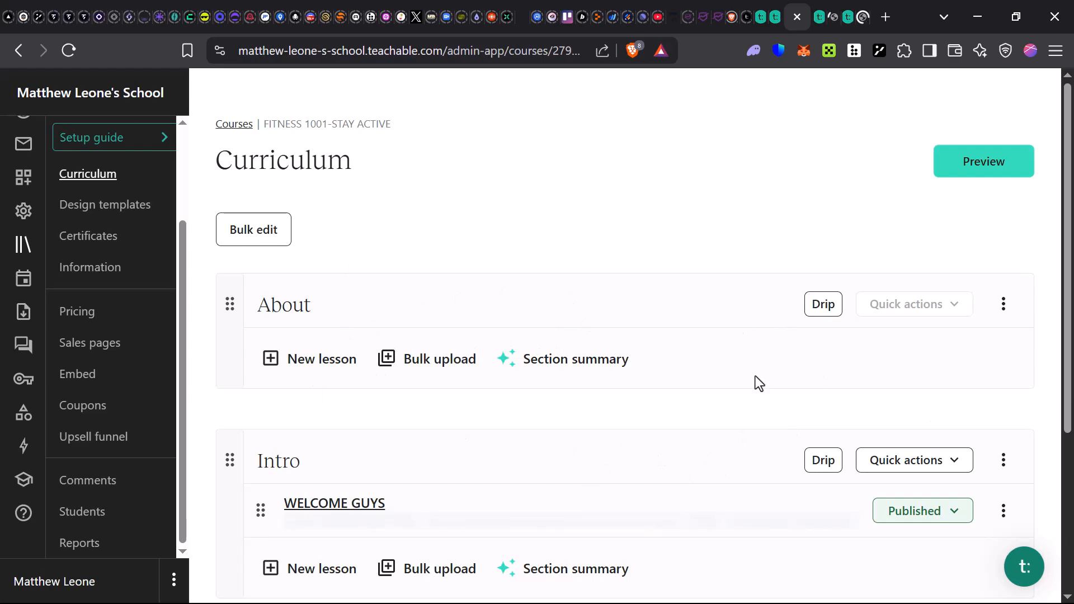
{"action": "scroll", "coordinate": [894, 511], "scroll_direction": "down", "scroll_amount": 1}
{"action": "scroll", "coordinate": [336, 446], "scroll_direction": "down", "scroll_amount": 3}
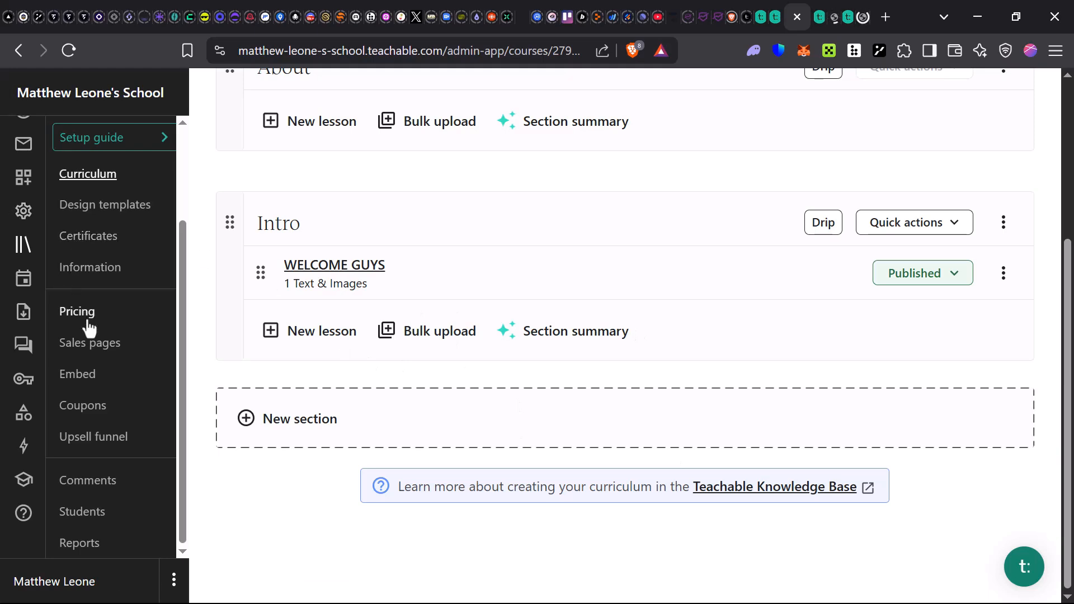
{"action": "left_click", "coordinate": [90, 271]}
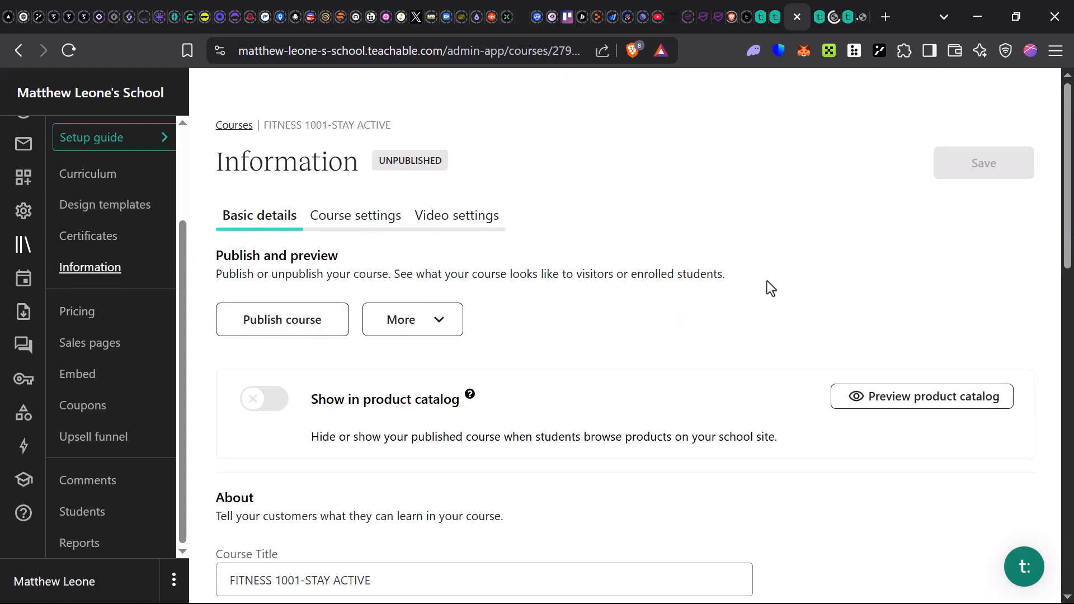
Review the course's basic details: publishing status, product catalog option, title, description, course image and author.
{"action": "left_click_drag", "start_coordinate": [218, 156], "coordinate": [471, 160]}
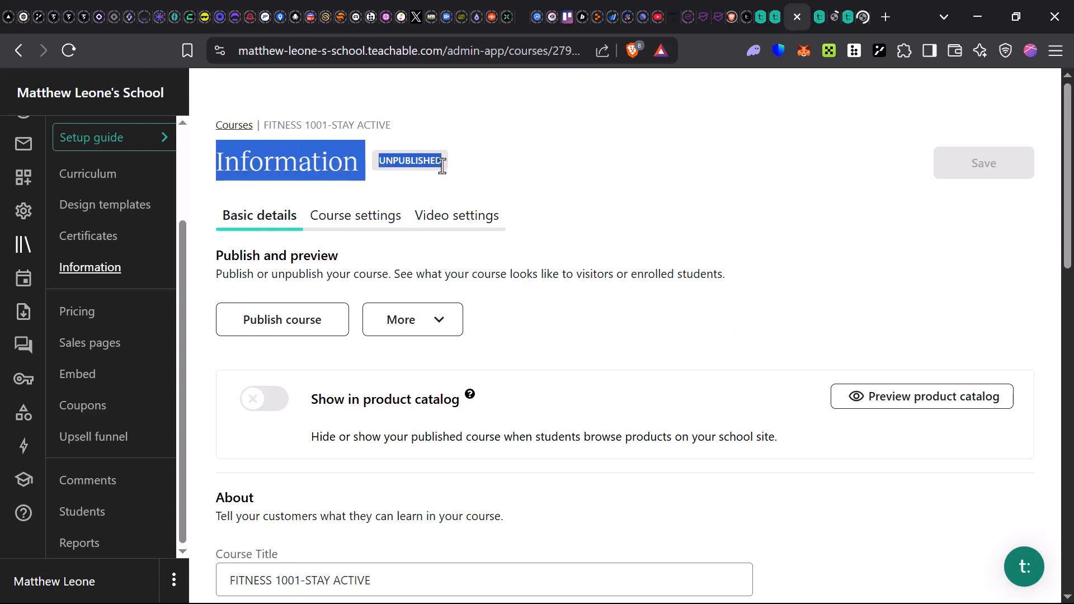
{"action": "left_click", "coordinate": [461, 168]}
{"action": "scroll", "coordinate": [385, 437], "scroll_direction": "down", "scroll_amount": 1}
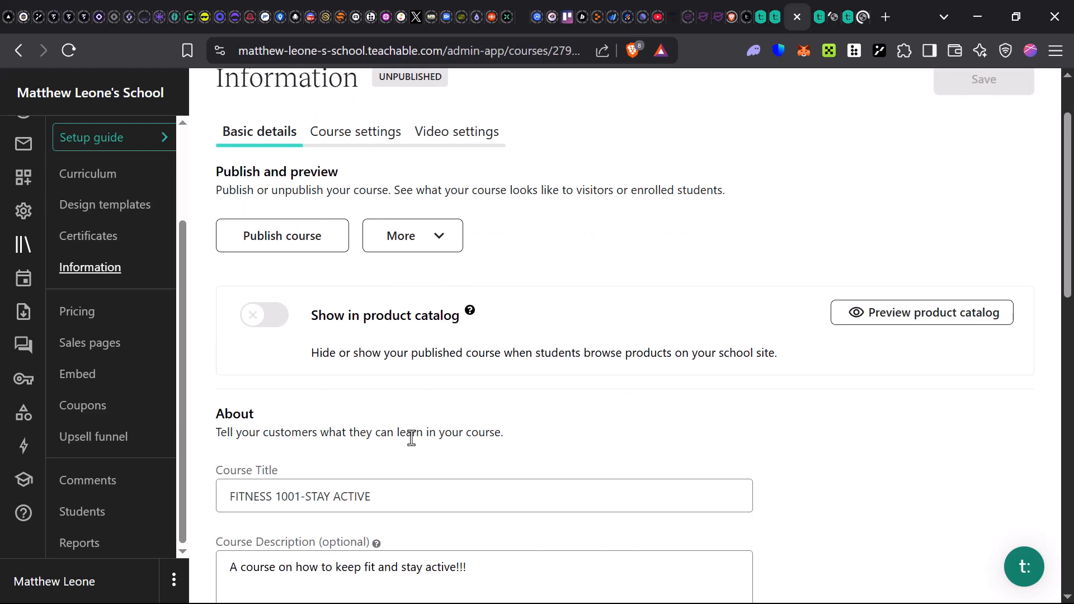
{"action": "scroll", "coordinate": [471, 446], "scroll_direction": "down", "scroll_amount": 1}
{"action": "scroll", "coordinate": [314, 504], "scroll_direction": "down", "scroll_amount": 1}
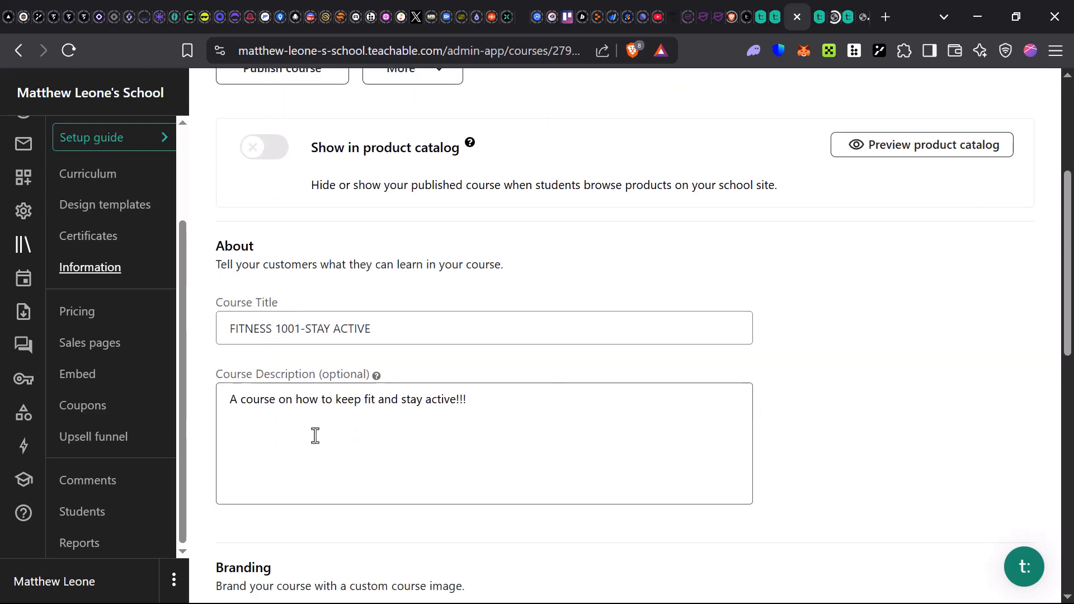
{"action": "scroll", "coordinate": [338, 496], "scroll_direction": "down", "scroll_amount": 2}
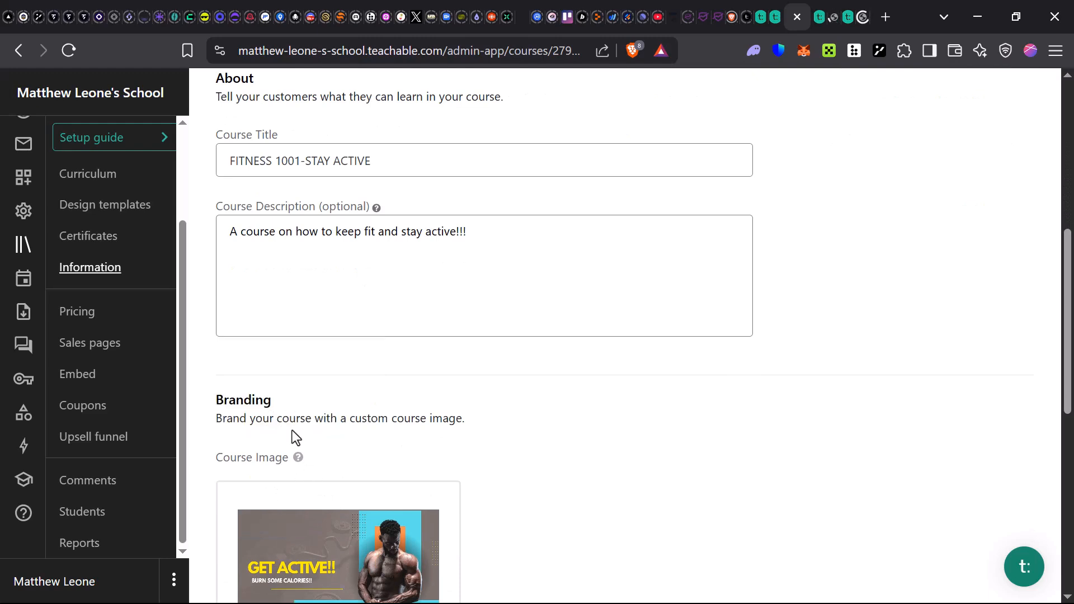
{"action": "scroll", "coordinate": [392, 428], "scroll_direction": "down", "scroll_amount": 1}
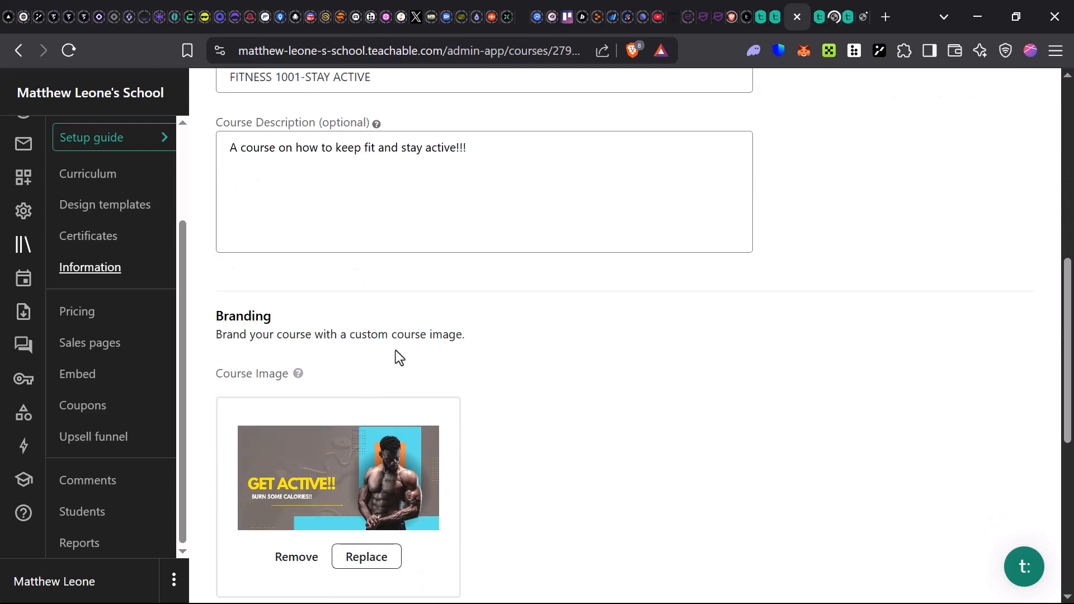
{"action": "scroll", "coordinate": [392, 391], "scroll_direction": "down", "scroll_amount": 3}
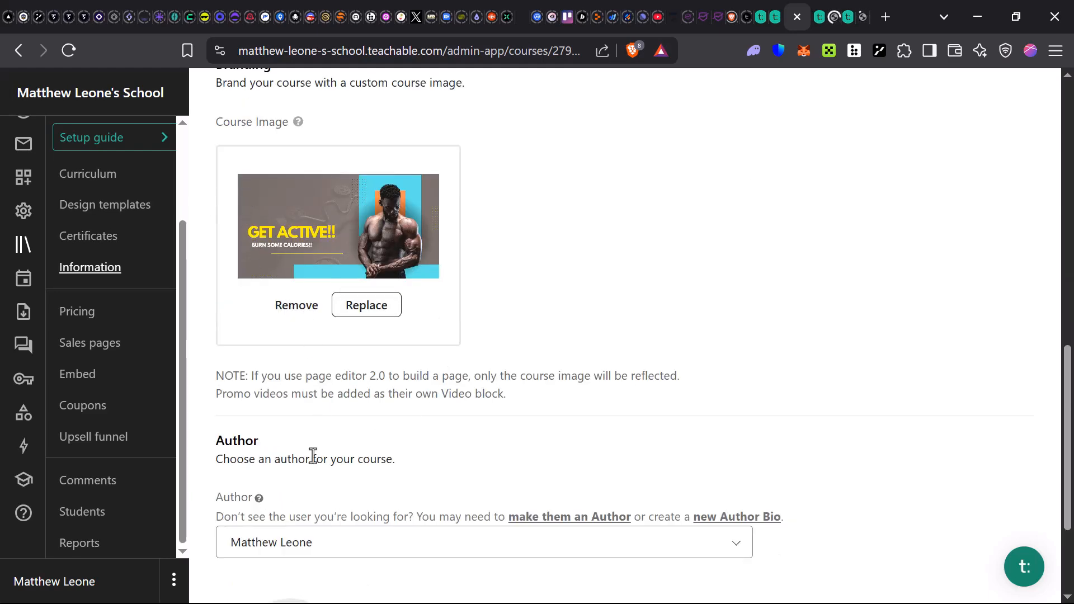
{"action": "scroll", "coordinate": [313, 545], "scroll_direction": "down", "scroll_amount": 2}
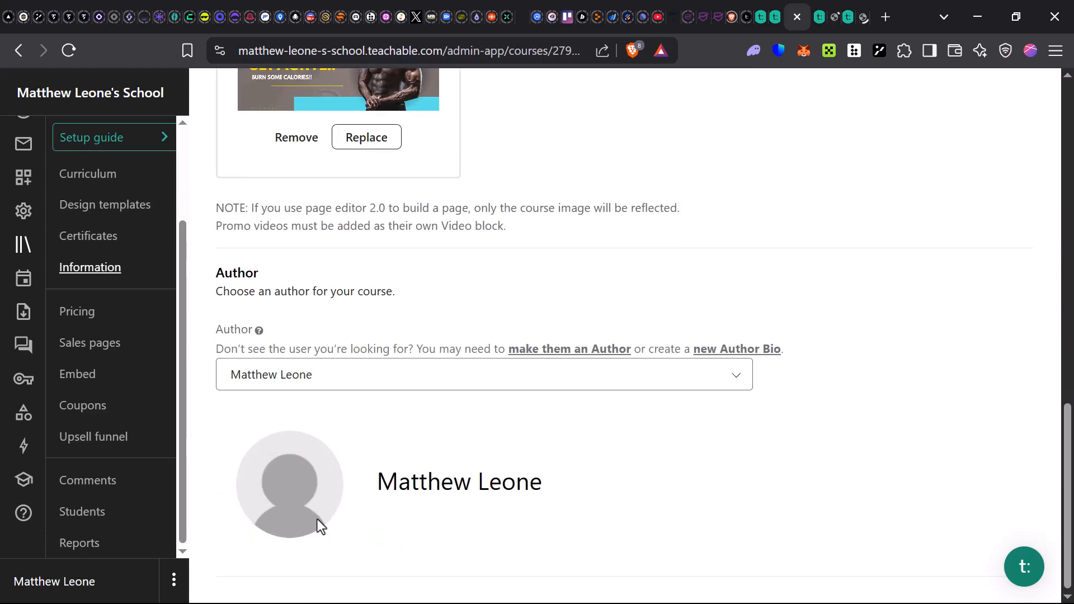
{"action": "scroll", "coordinate": [503, 425], "scroll_direction": "up", "scroll_amount": 12}
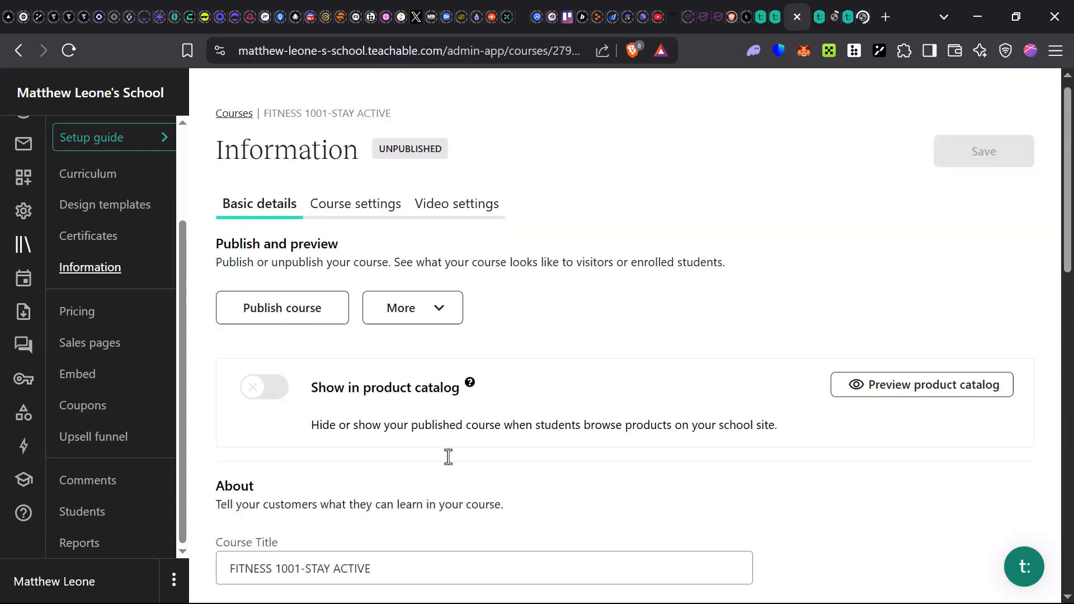
View the additional course actions for previewing, duplicating and deleting the course, then close them without choosing one.
{"action": "left_click", "coordinate": [438, 321]}
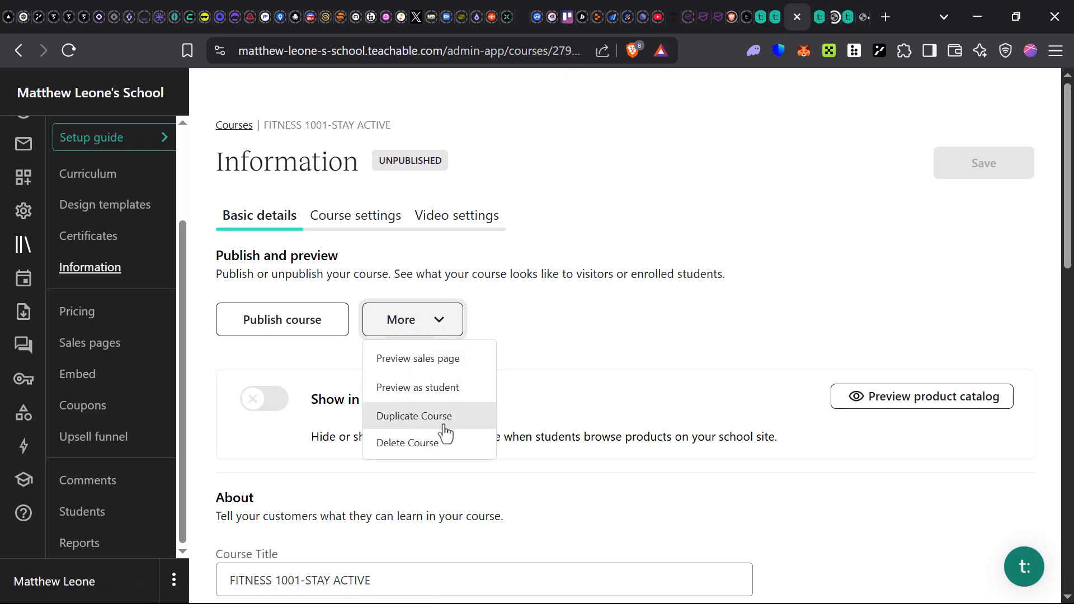
{"action": "left_click_drag", "start_coordinate": [278, 125], "coordinate": [393, 121]}
{"action": "left_click", "coordinate": [438, 128]}
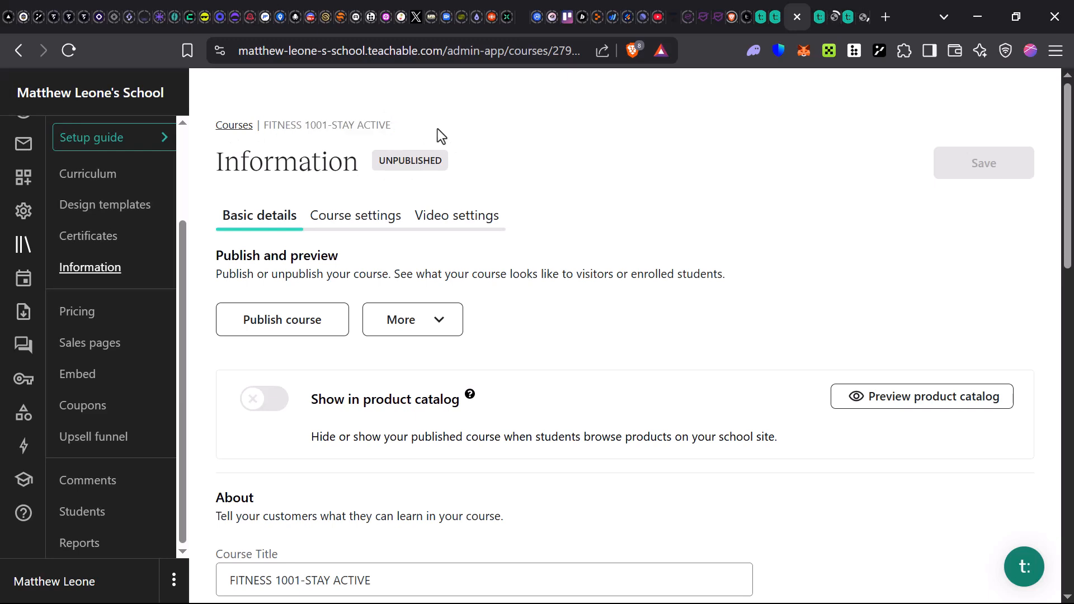
Open the course settings and add a new category without a name to the course.
{"action": "left_click", "coordinate": [333, 228]}
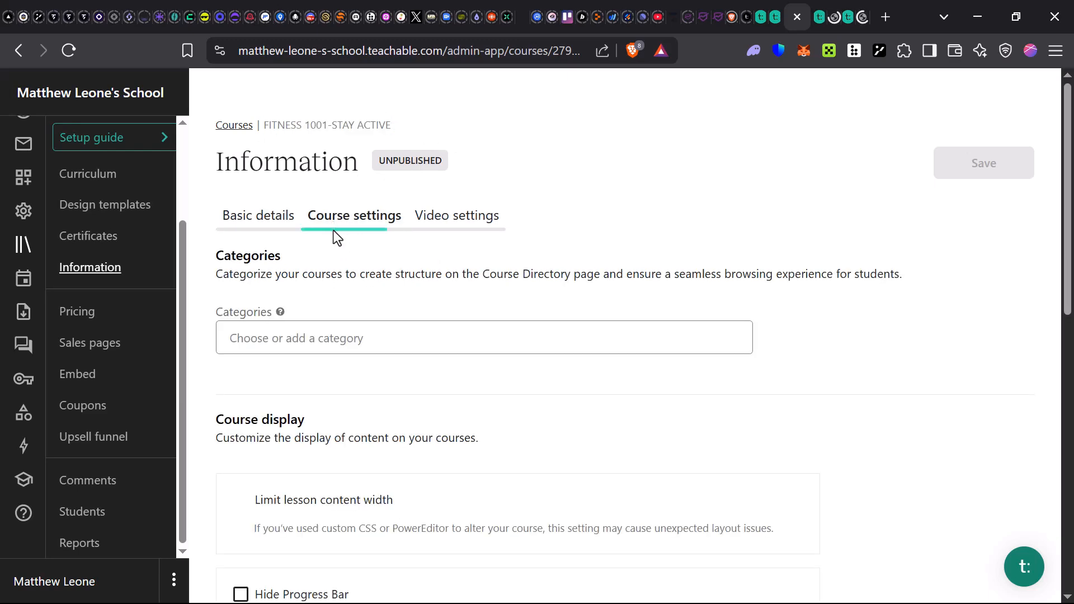
{"action": "left_click", "coordinate": [305, 343]}
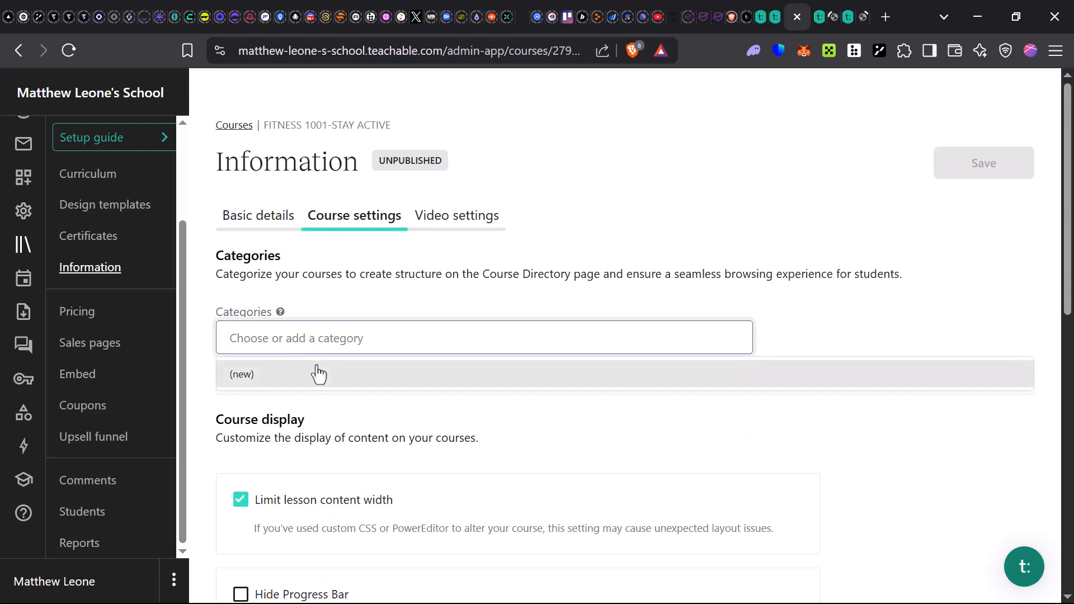
{"action": "left_click", "coordinate": [277, 381]}
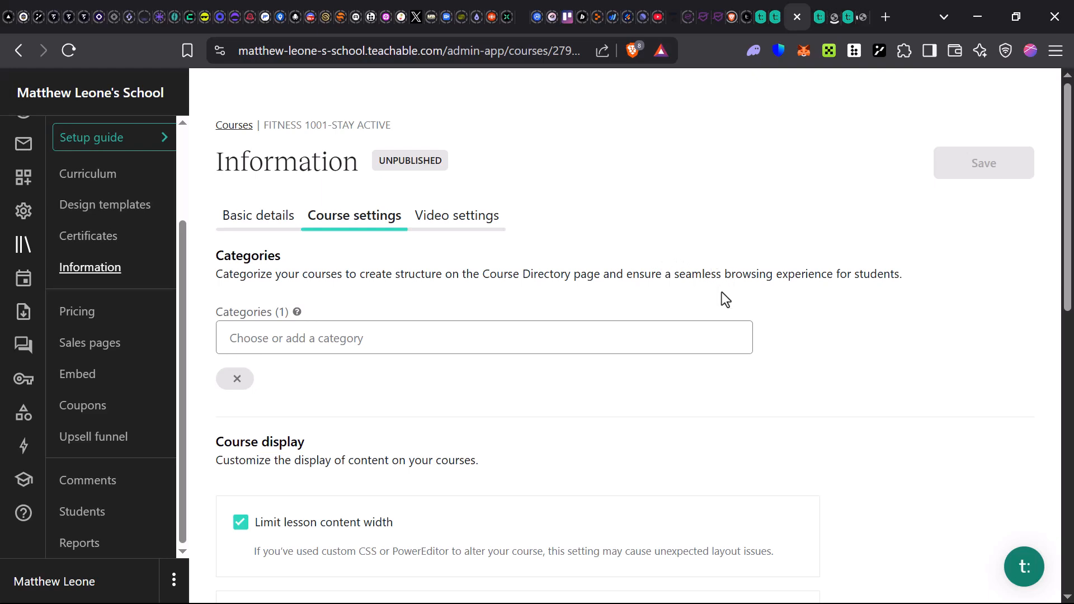
Review the course display, course compliance and drip settings, including the options for granting enrolled students full access.
{"action": "scroll", "coordinate": [721, 297], "scroll_direction": "down", "scroll_amount": 3}
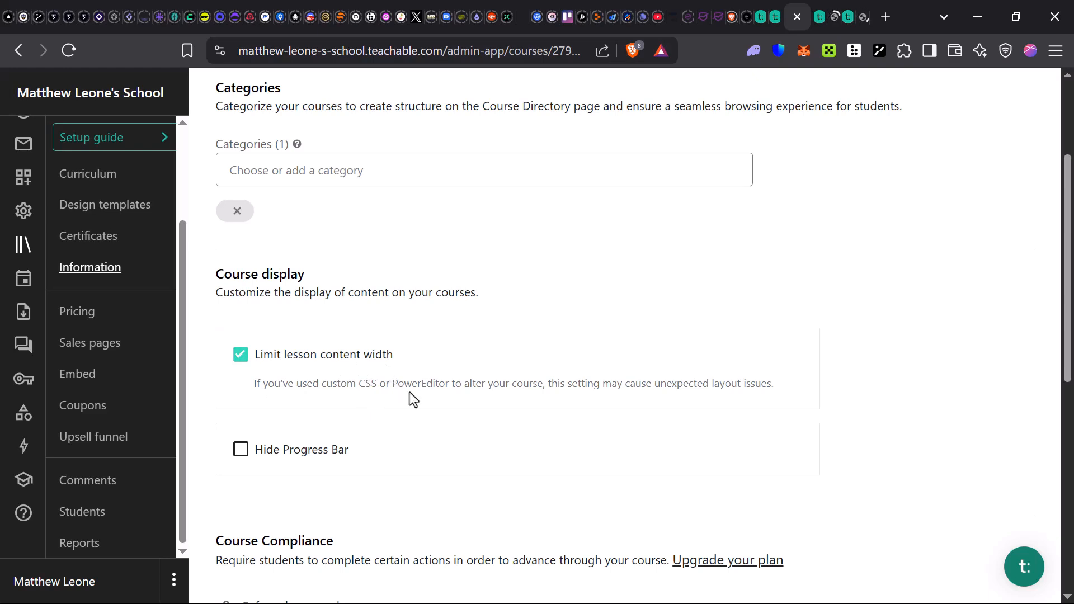
{"action": "scroll", "coordinate": [336, 410], "scroll_direction": "down", "scroll_amount": 3}
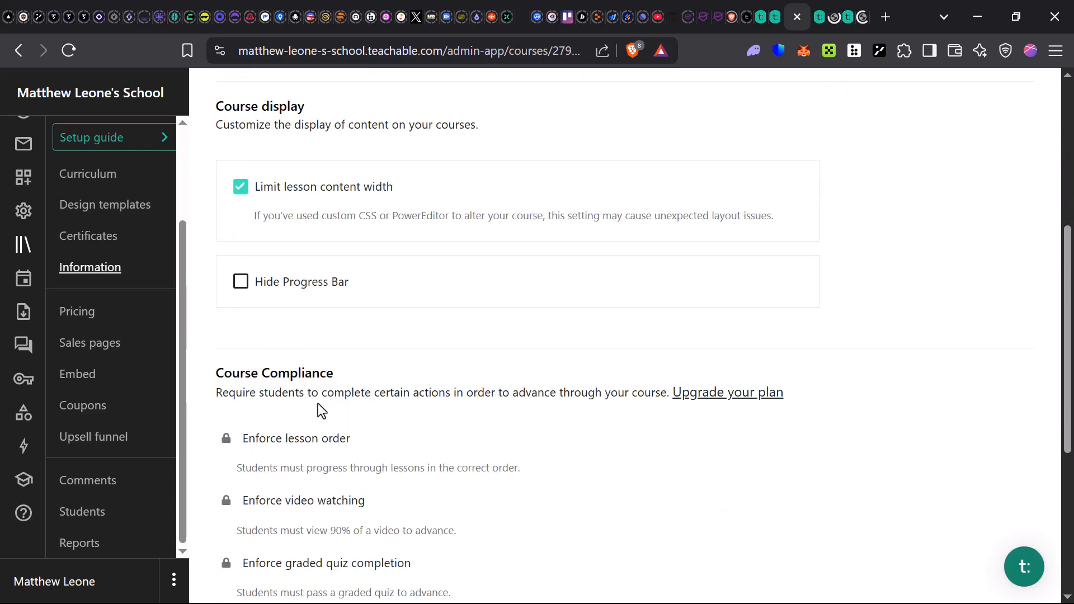
{"action": "scroll", "coordinate": [321, 410], "scroll_direction": "down", "scroll_amount": 2}
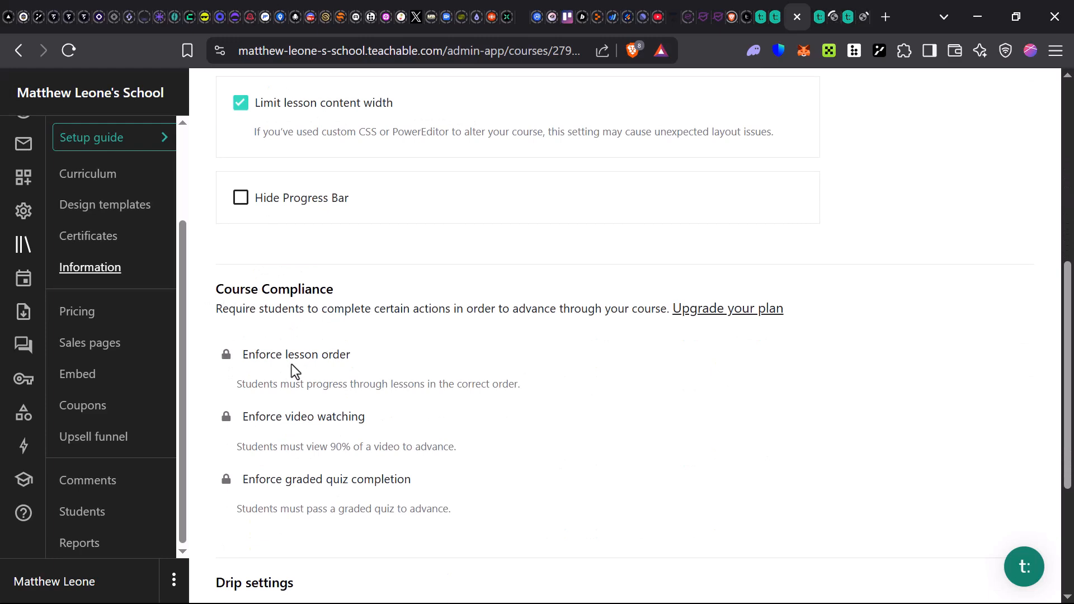
{"action": "scroll", "coordinate": [343, 380], "scroll_direction": "down", "scroll_amount": 2}
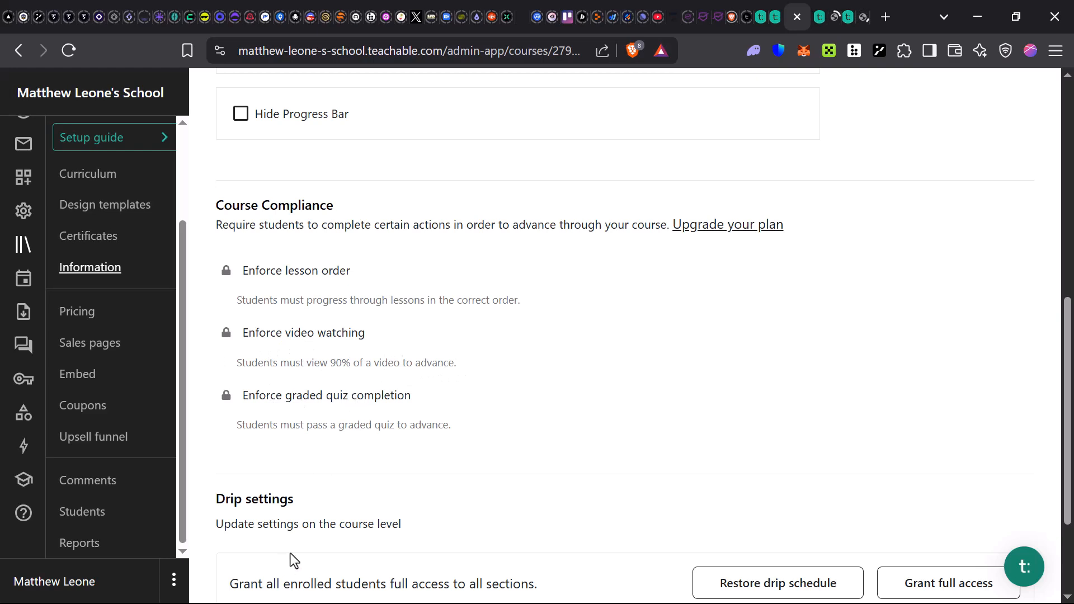
{"action": "scroll", "coordinate": [274, 464], "scroll_direction": "down", "scroll_amount": 3}
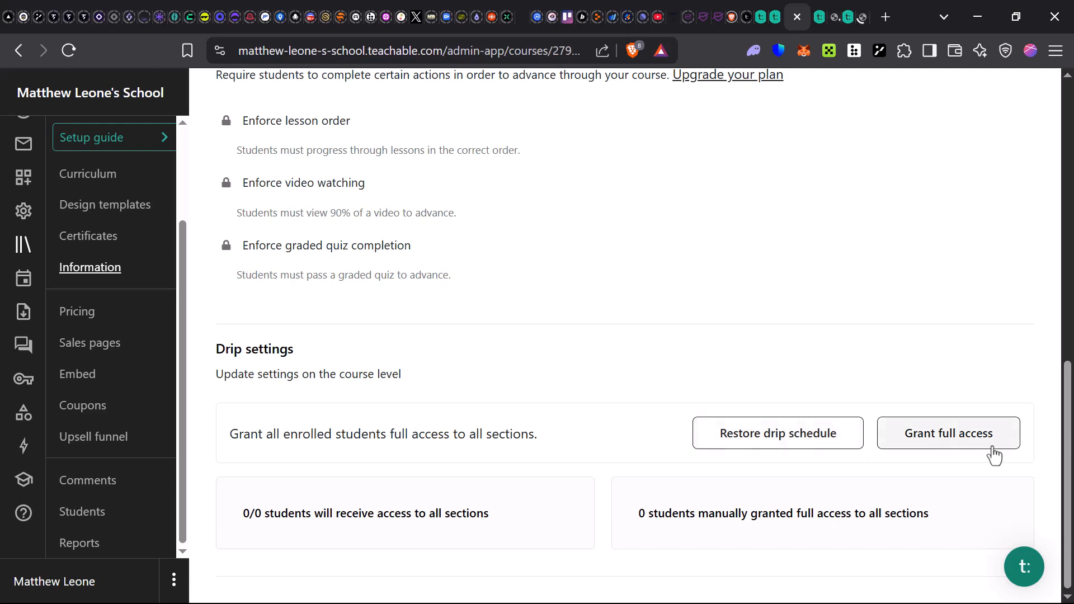
{"action": "left_click_drag", "start_coordinate": [237, 435], "coordinate": [440, 449]}
{"action": "left_click_drag", "start_coordinate": [520, 466], "coordinate": [553, 455]}
{"action": "left_click", "coordinate": [559, 453]}
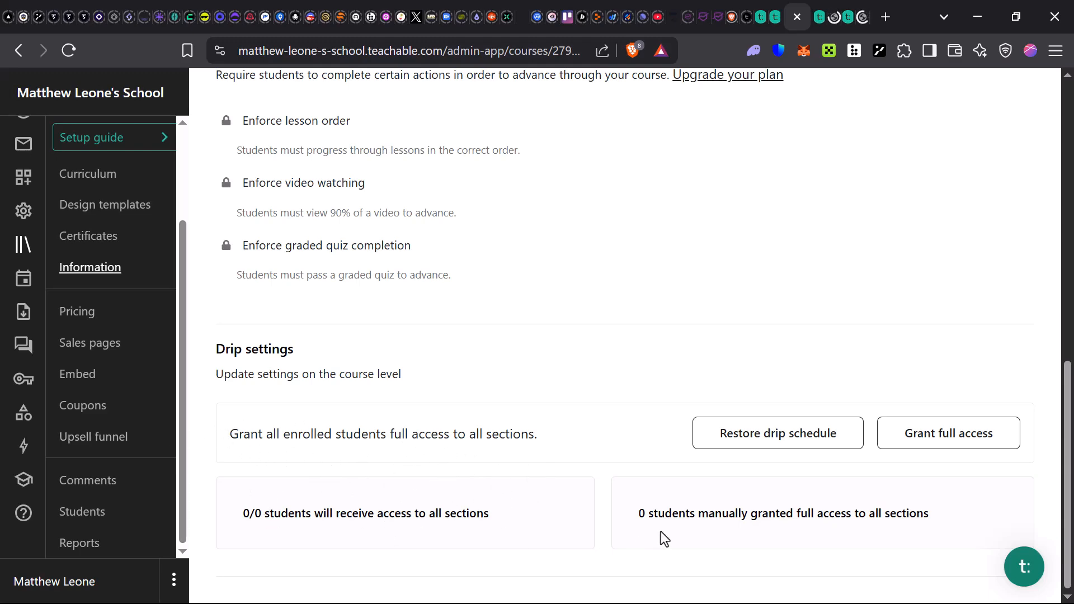
{"action": "scroll", "coordinate": [313, 494], "scroll_direction": "up", "scroll_amount": 10}
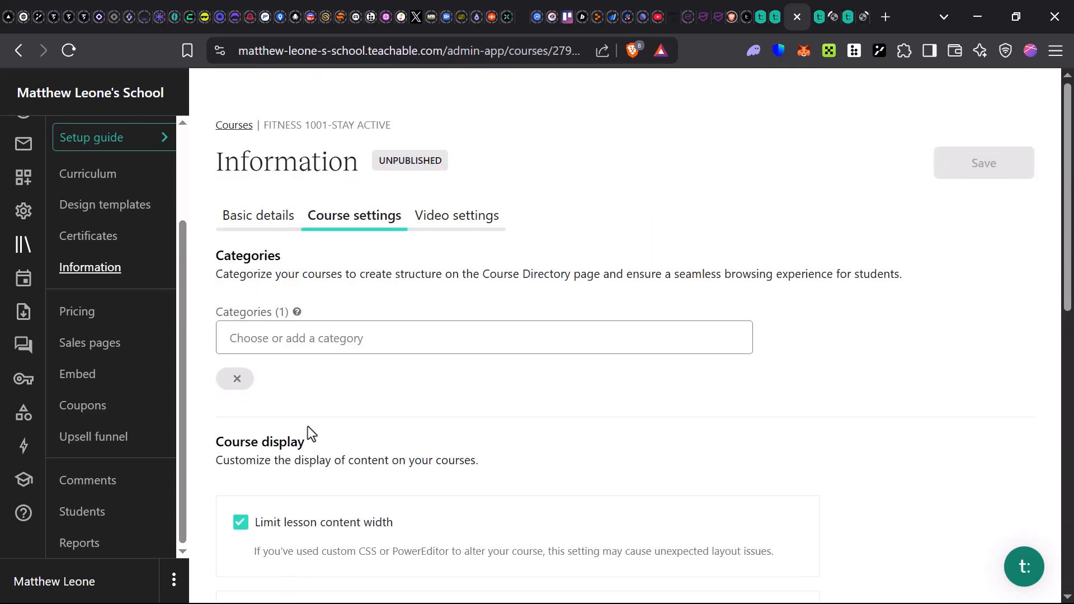
Leave the course settings for the video settings, continuing without saving the category change.
{"action": "left_click", "coordinate": [448, 212]}
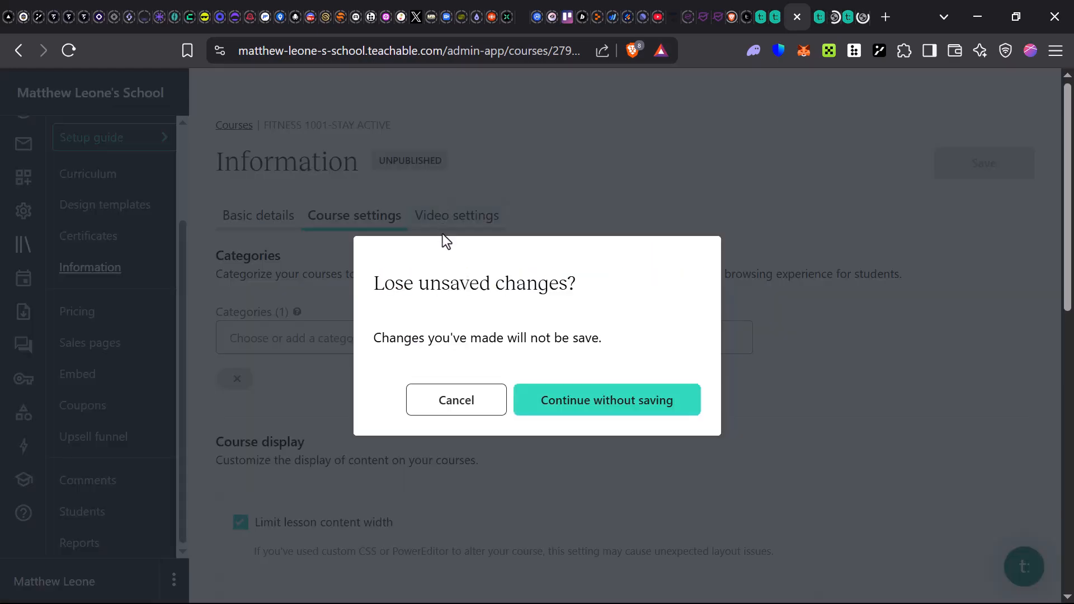
{"action": "left_click", "coordinate": [595, 409]}
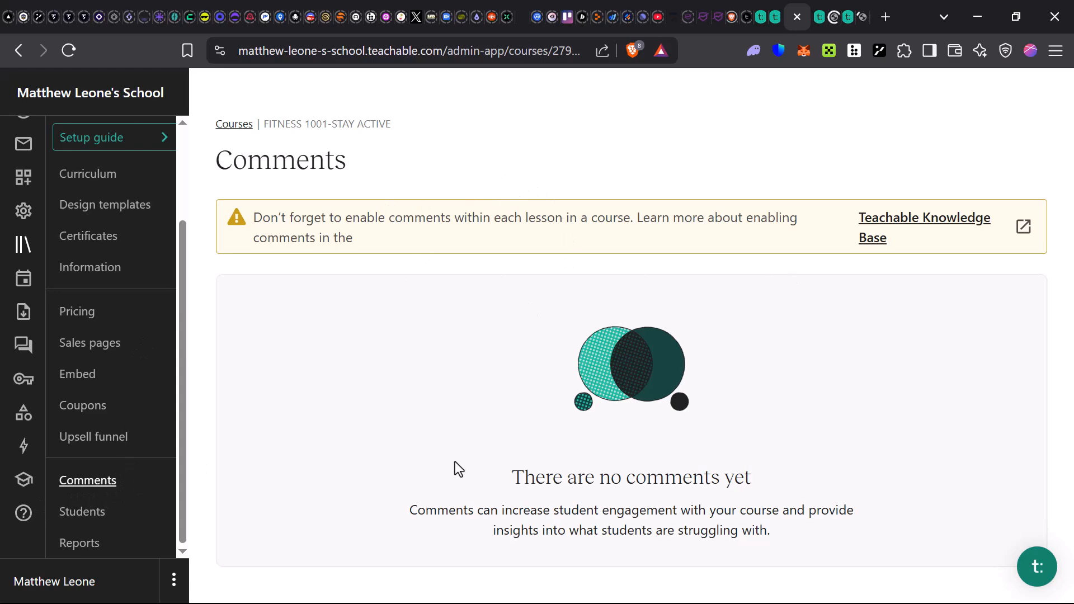
Go to the students page and view the name and email fields of the form for adding students manually.
{"action": "left_click", "coordinate": [81, 512]}
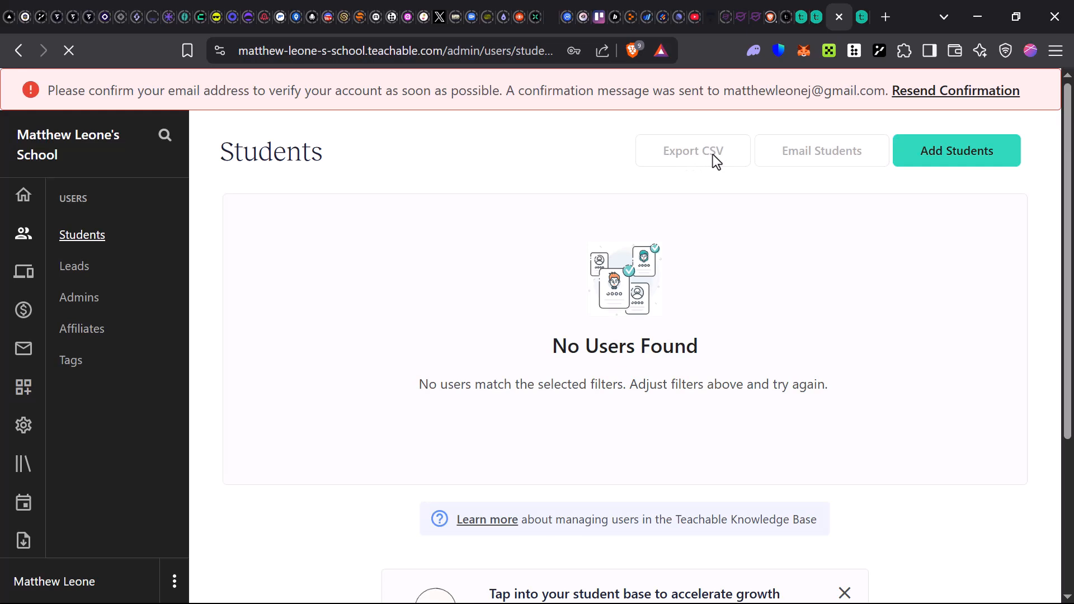
{"action": "left_click", "coordinate": [971, 160]}
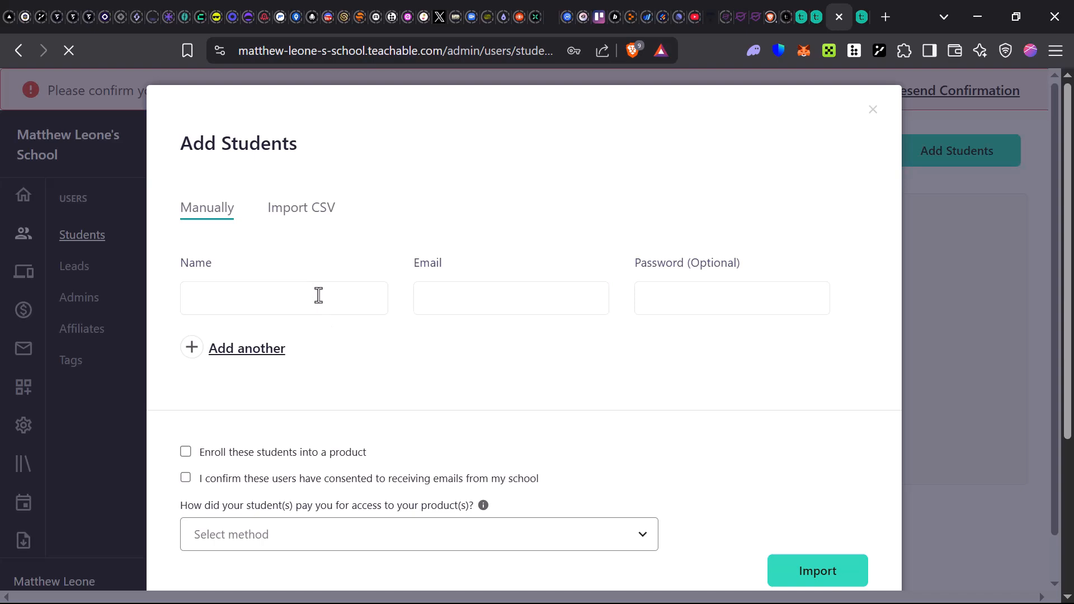
{"action": "left_click", "coordinate": [316, 294]}
{"action": "left_click", "coordinate": [538, 308]}
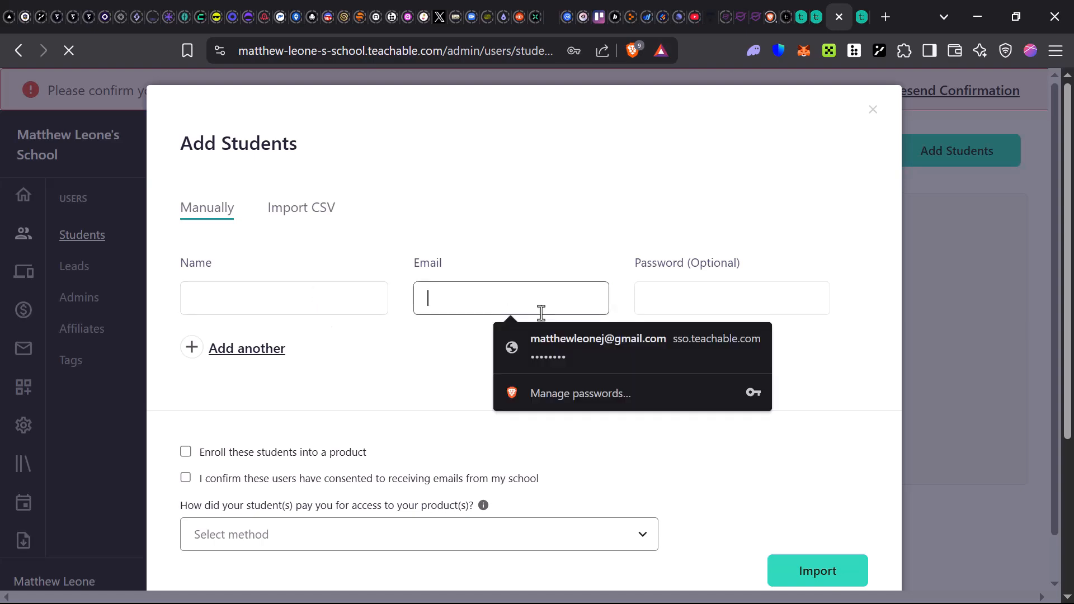
{"action": "left_click", "coordinate": [827, 239]}
Check the CSV import option and the payment methods for manually added students, then close the form without importing anyone.
{"action": "left_click", "coordinate": [305, 208]}
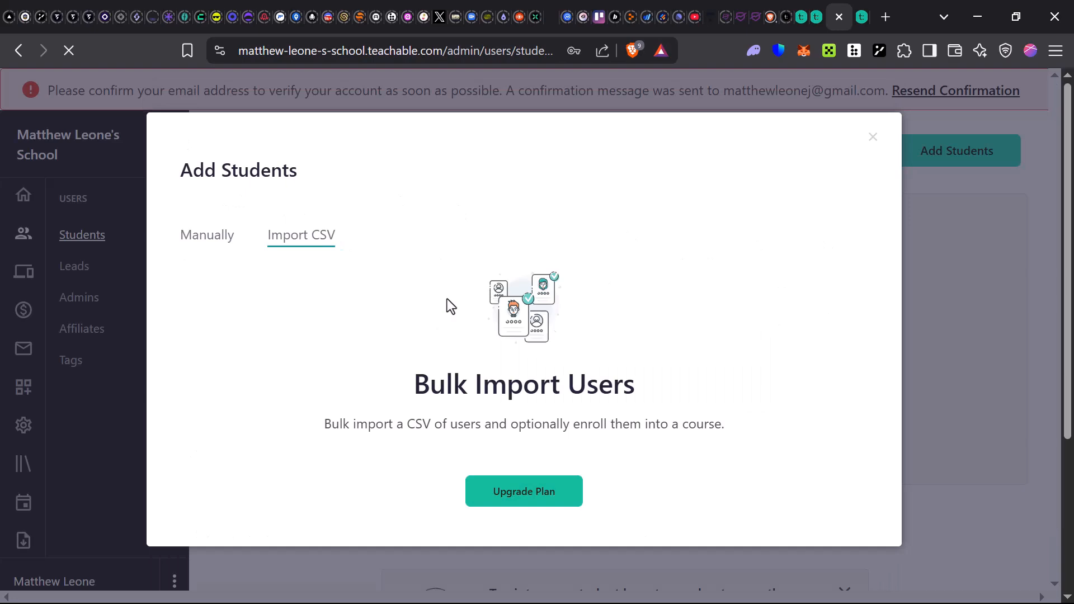
{"action": "left_click", "coordinate": [219, 239]}
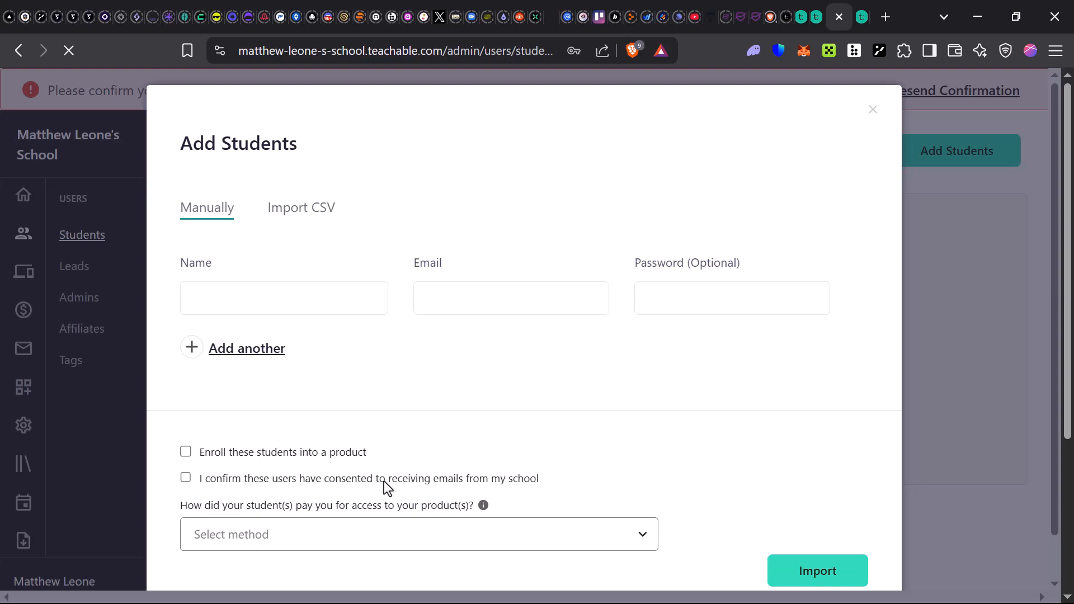
{"action": "scroll", "coordinate": [487, 475], "scroll_direction": "down", "scroll_amount": 1}
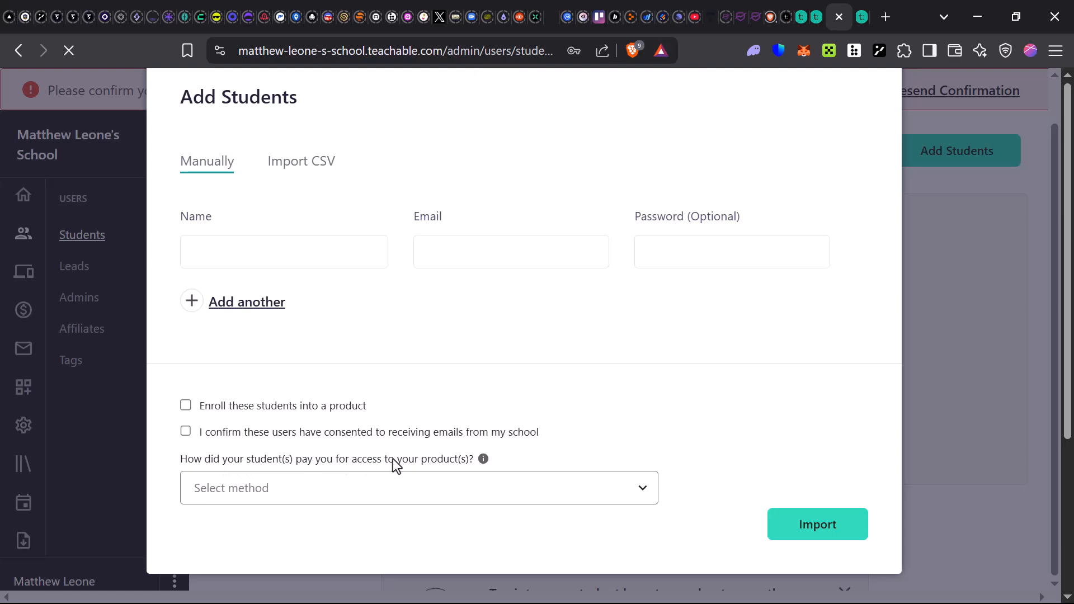
{"action": "left_click", "coordinate": [429, 488]}
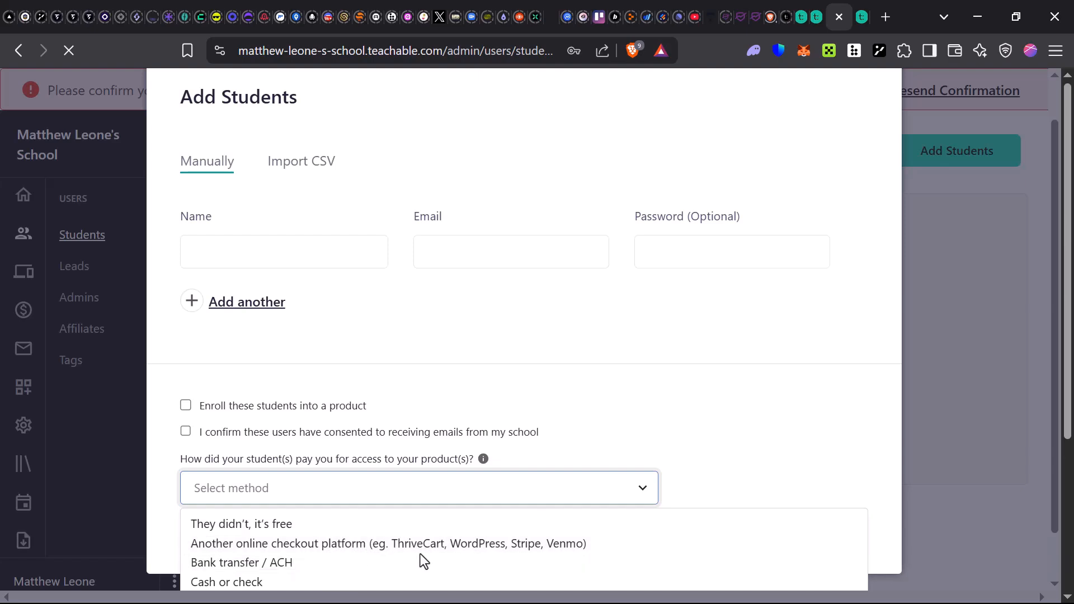
{"action": "left_click", "coordinate": [656, 350]}
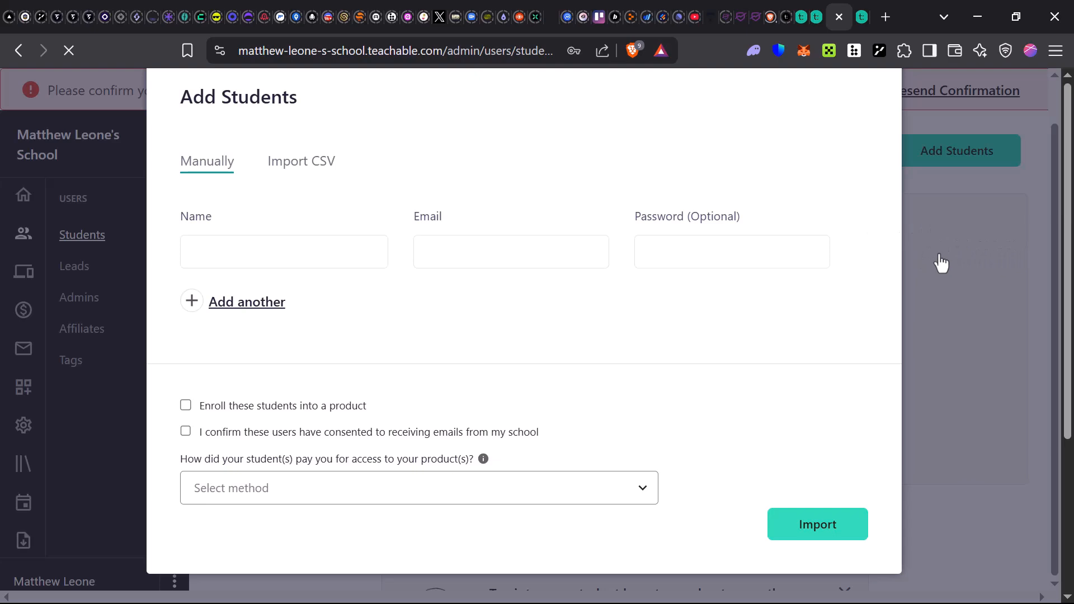
{"action": "left_click", "coordinate": [923, 496]}
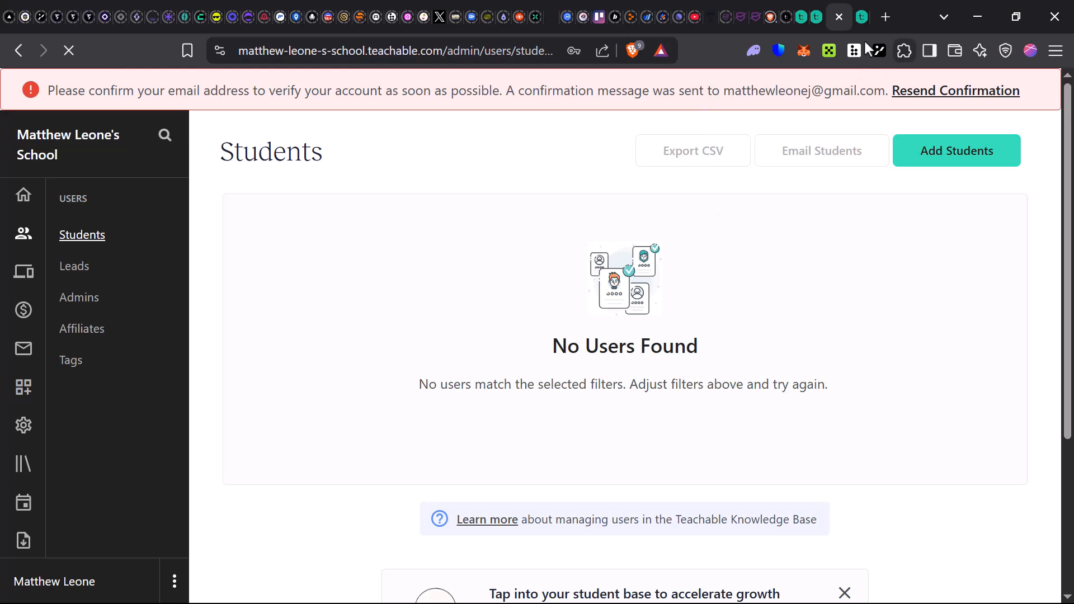
Return to the FITNESS 1001-STAY ACTIVE curriculum page and look over the course's remaining sections.
{"action": "left_click", "coordinate": [806, 24]}
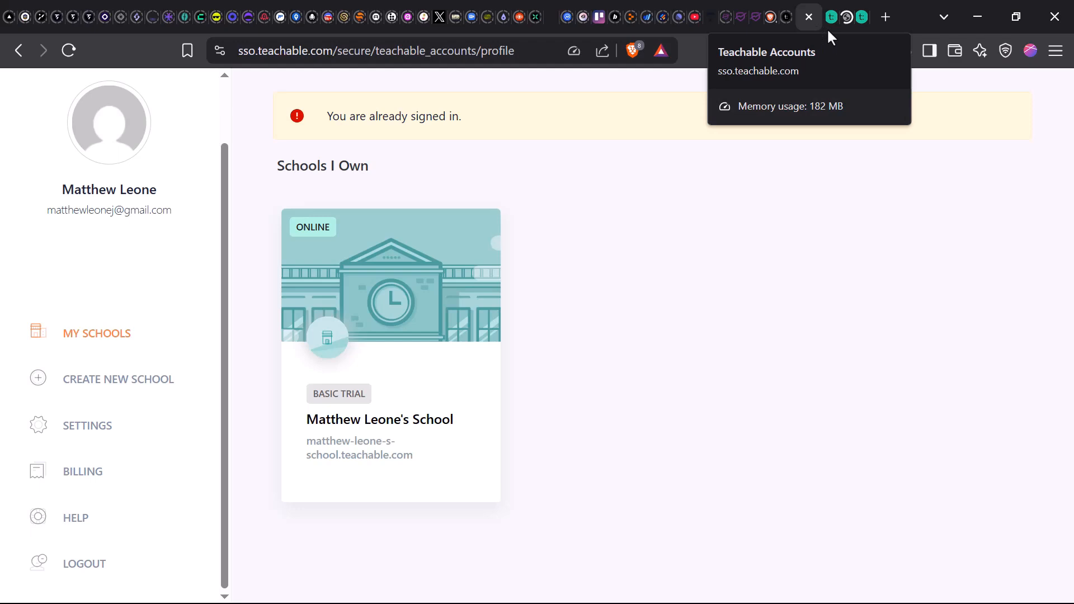
{"action": "left_click", "coordinate": [831, 29]}
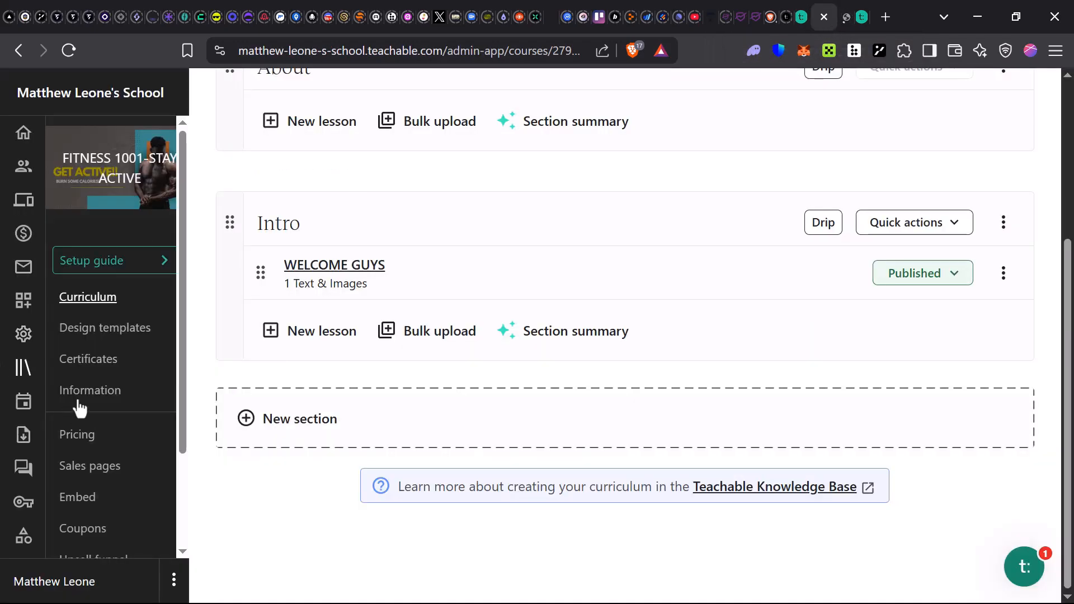
{"action": "scroll", "coordinate": [81, 408], "scroll_direction": "down", "scroll_amount": 2}
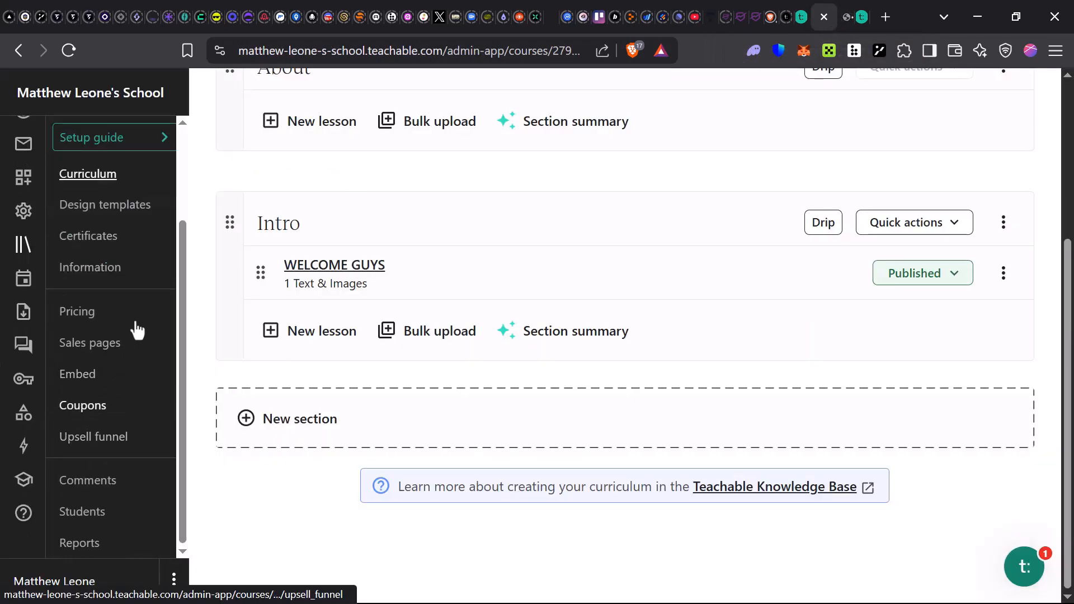
{"action": "scroll", "coordinate": [165, 227], "scroll_direction": "up", "scroll_amount": 2}
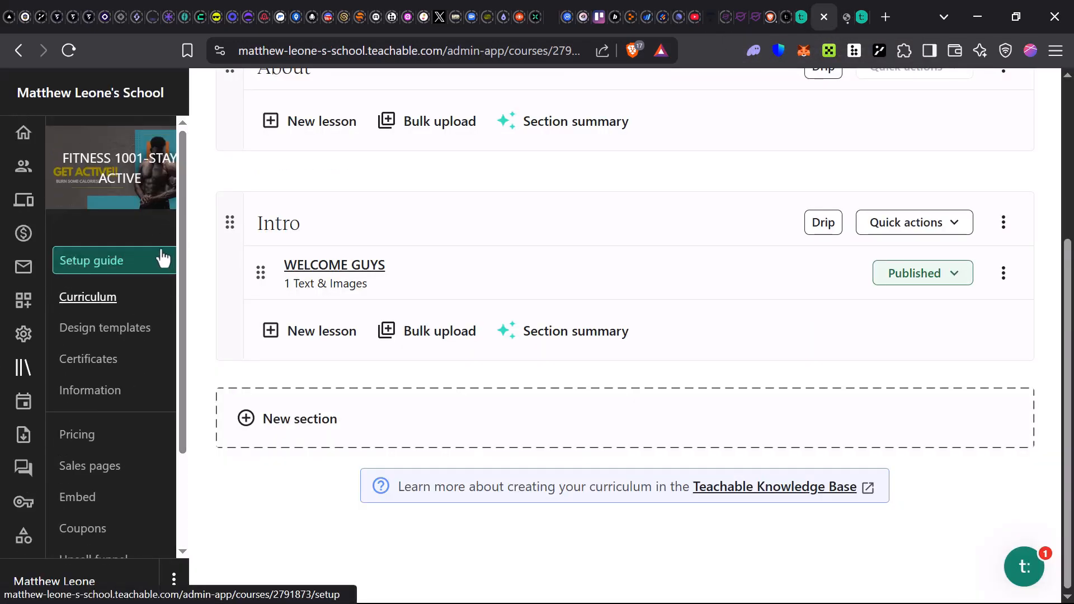
Review the course's setup guide and check the after-purchase destination options, keeping the Thank you page.
{"action": "left_click", "coordinate": [861, 22]}
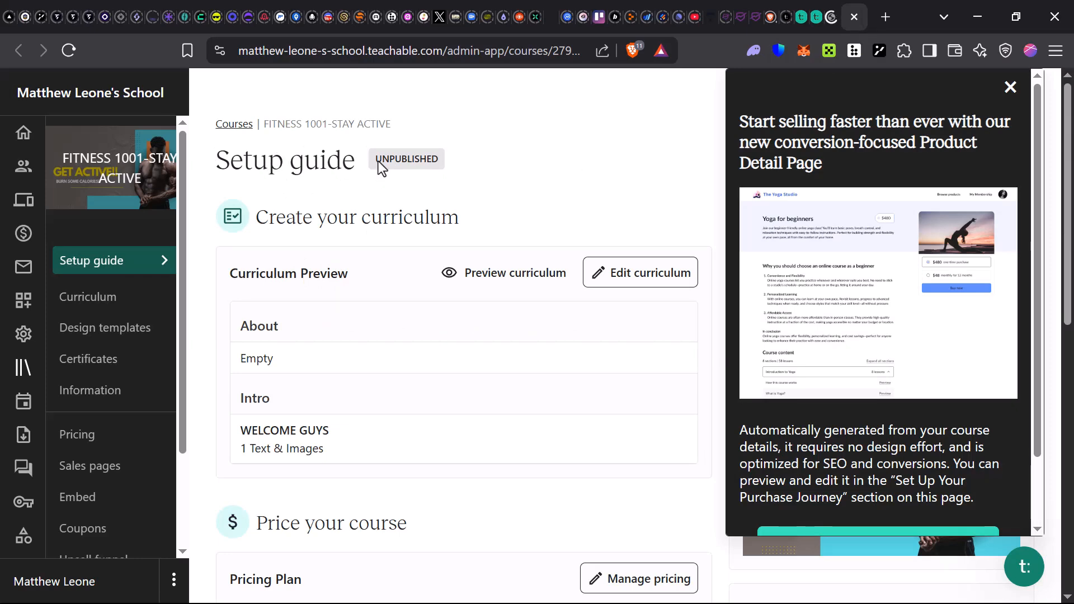
{"action": "double_click", "coordinate": [414, 159]}
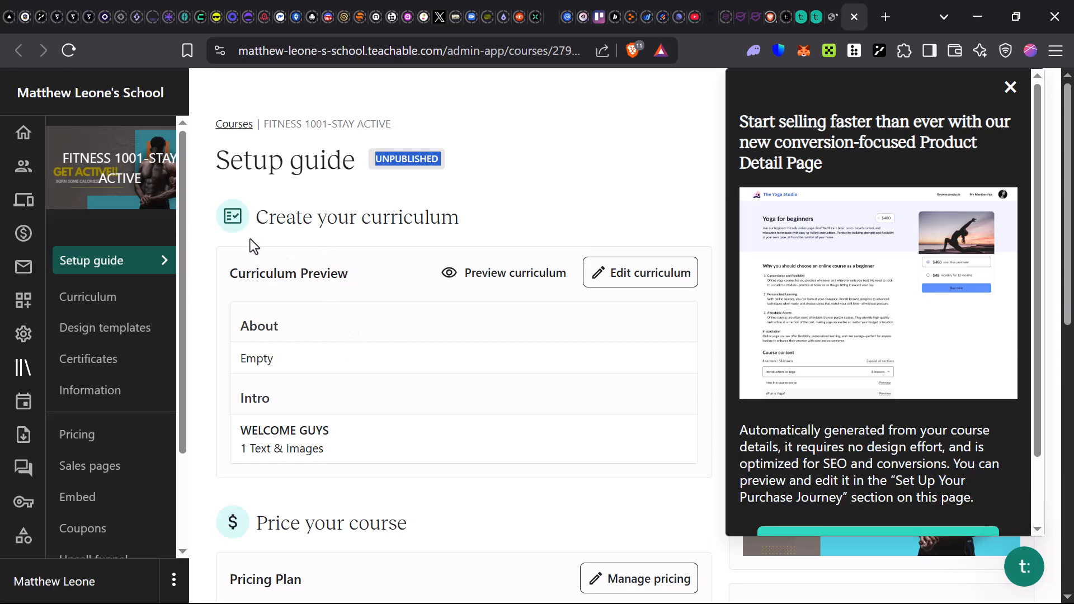
{"action": "scroll", "coordinate": [322, 498], "scroll_direction": "down", "scroll_amount": 2}
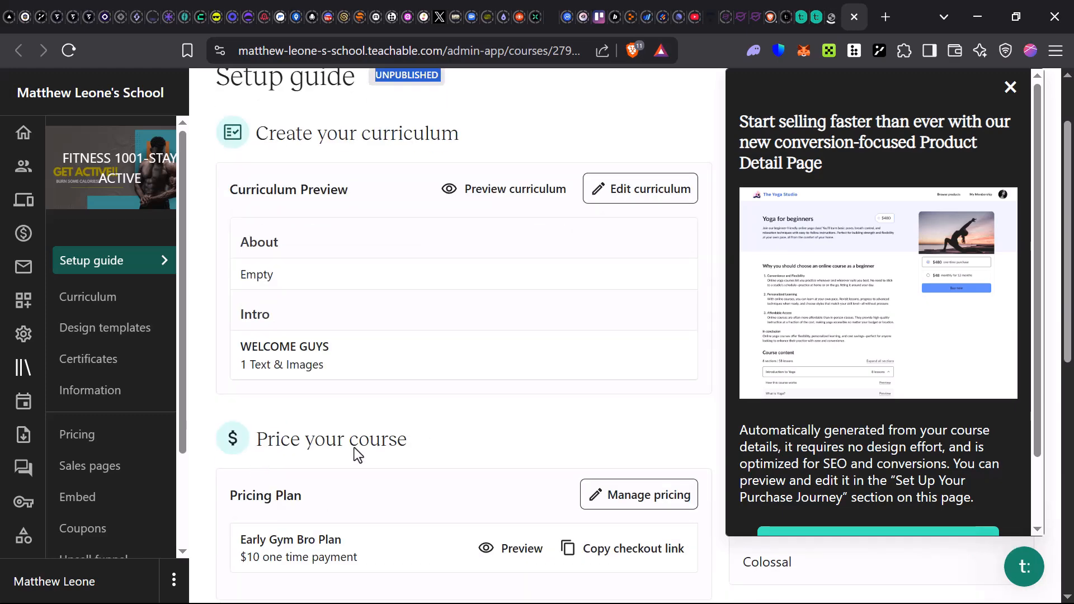
{"action": "scroll", "coordinate": [358, 454], "scroll_direction": "down", "scroll_amount": 8}
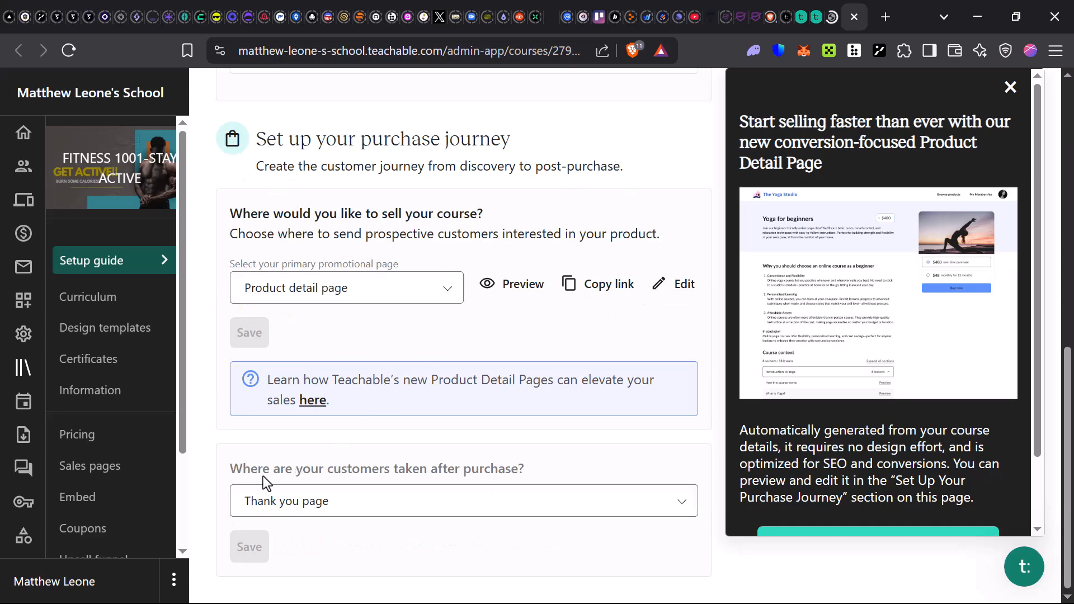
{"action": "left_click", "coordinate": [499, 506]}
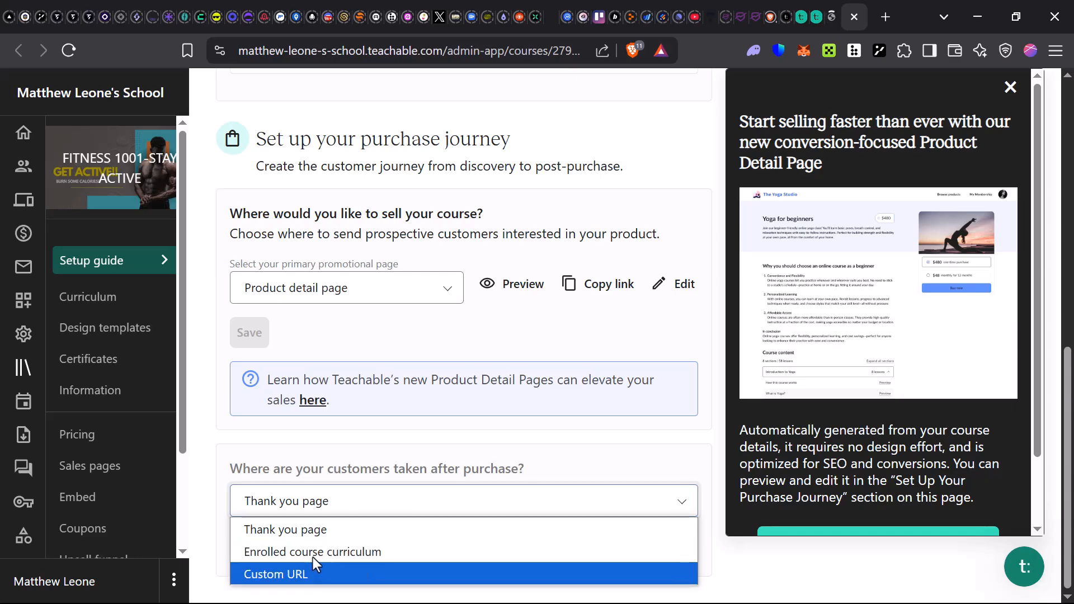
{"action": "left_click", "coordinate": [333, 530]}
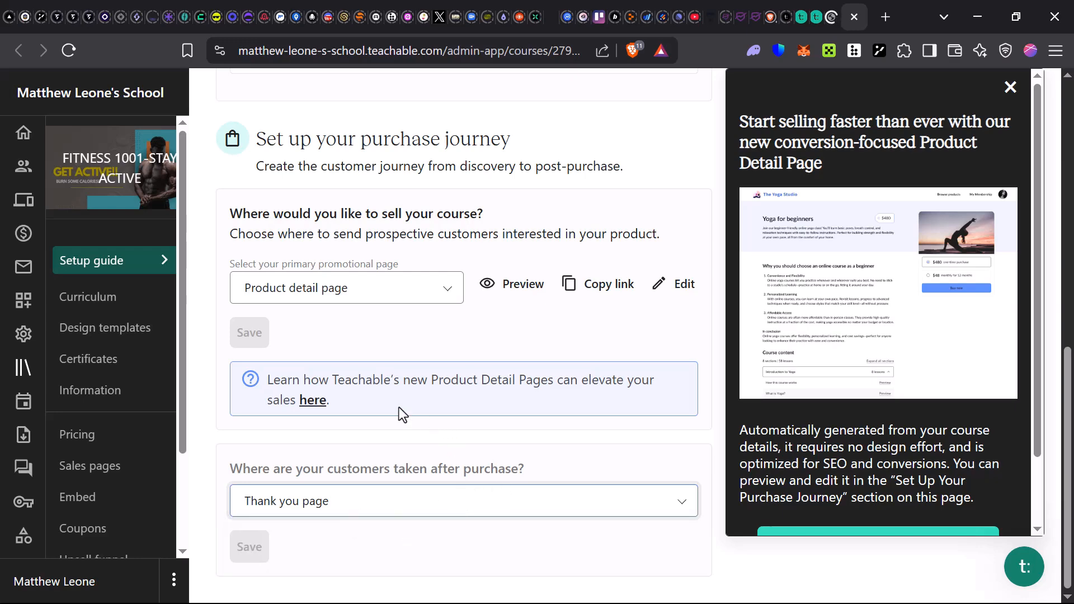
Set the primary promotional page to Teachable sales page with the FITNESS 1001-STAY ACTIVE page and save it.
{"action": "left_click", "coordinate": [358, 301]}
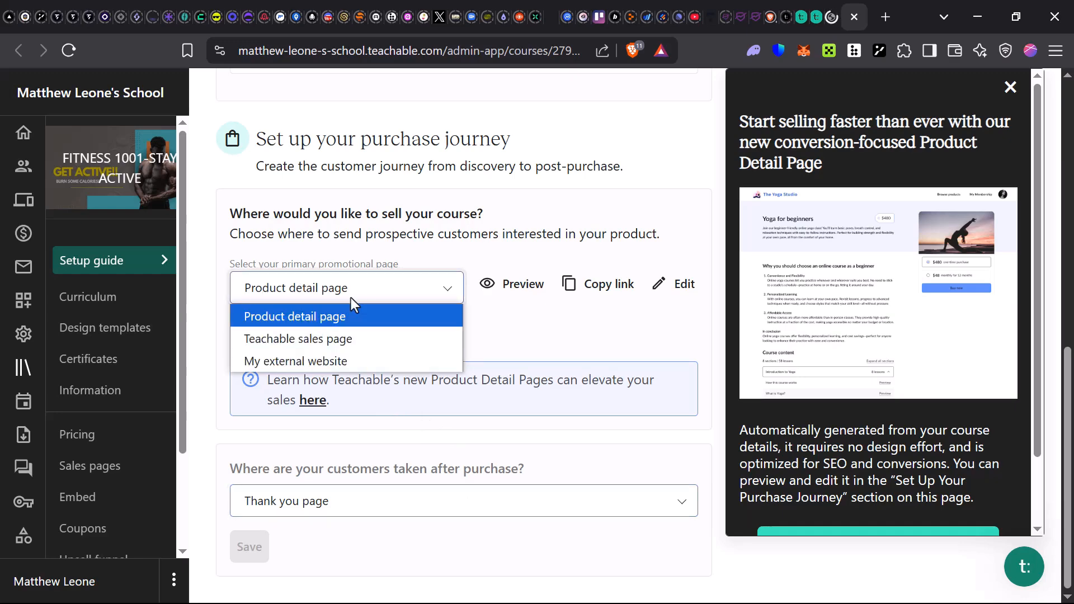
{"action": "left_click", "coordinate": [355, 219]}
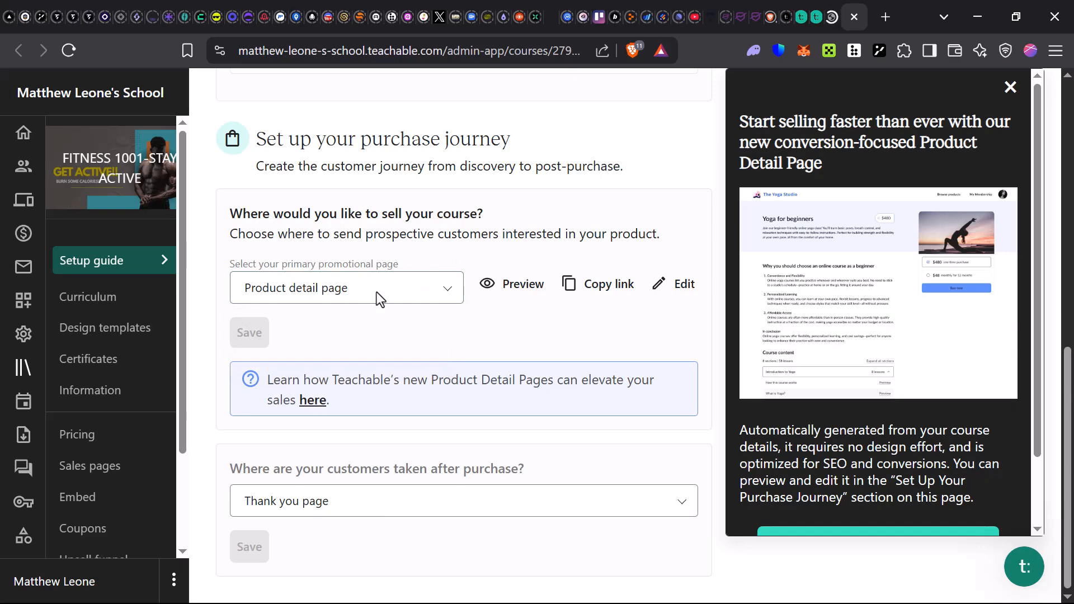
{"action": "left_click", "coordinate": [300, 293]}
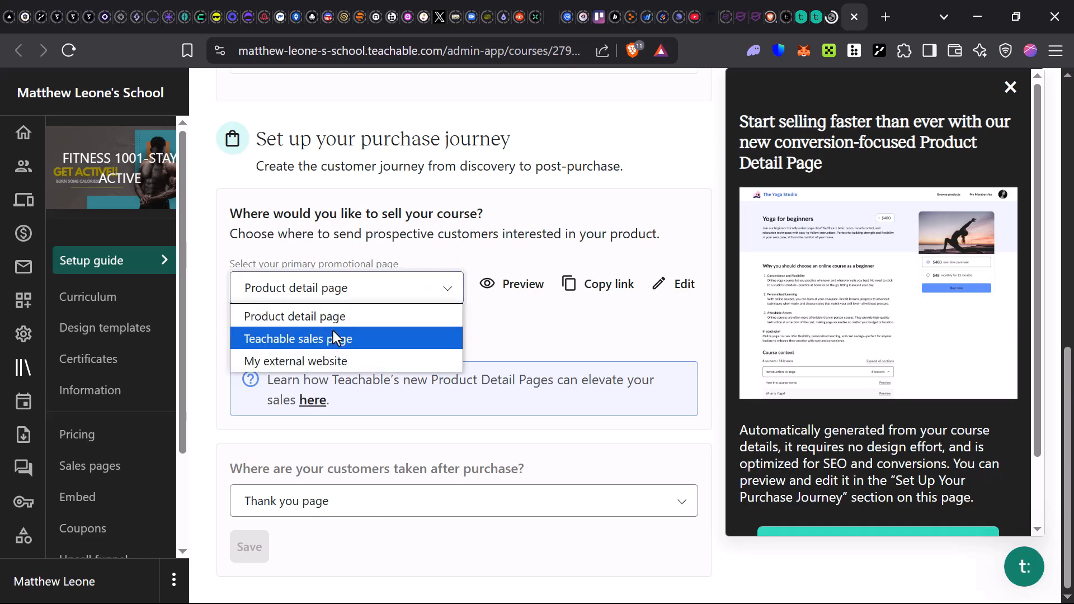
{"action": "left_click", "coordinate": [321, 340]}
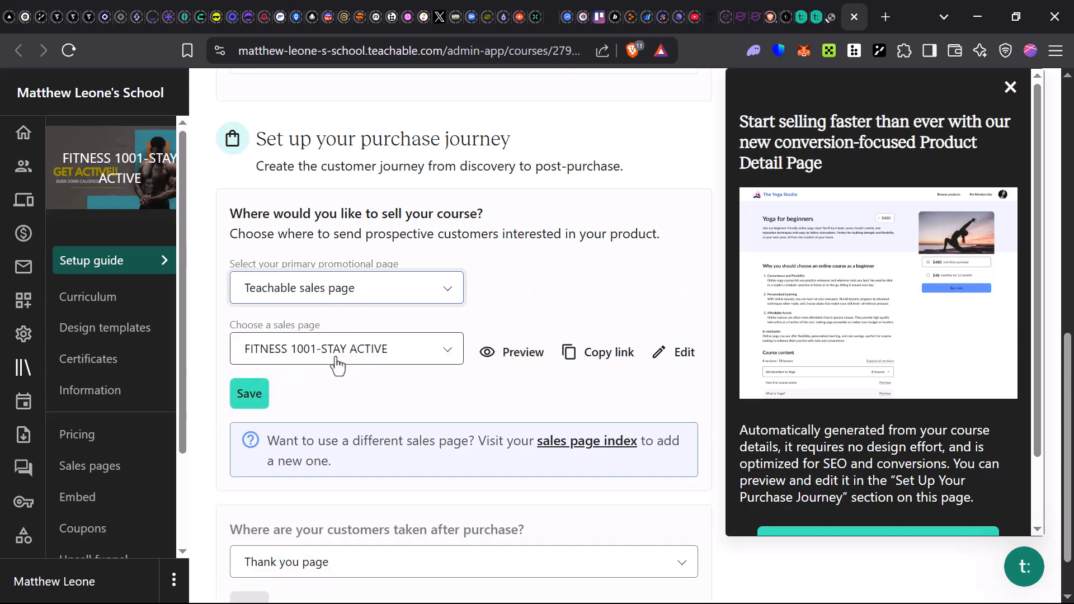
{"action": "left_click", "coordinate": [257, 409]}
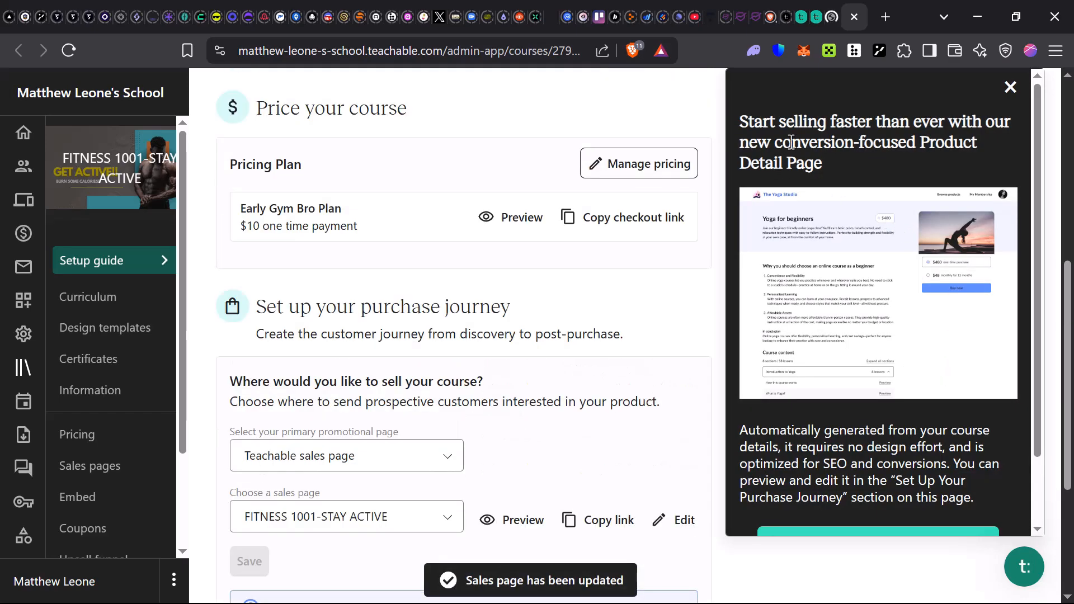
Dismiss the Product Detail Page announcement covering the setup guide.
{"action": "scroll", "coordinate": [895, 157], "scroll_direction": "down", "scroll_amount": 2}
{"action": "scroll", "coordinate": [909, 161], "scroll_direction": "up", "scroll_amount": 1}
{"action": "scroll", "coordinate": [923, 157], "scroll_direction": "up", "scroll_amount": 4}
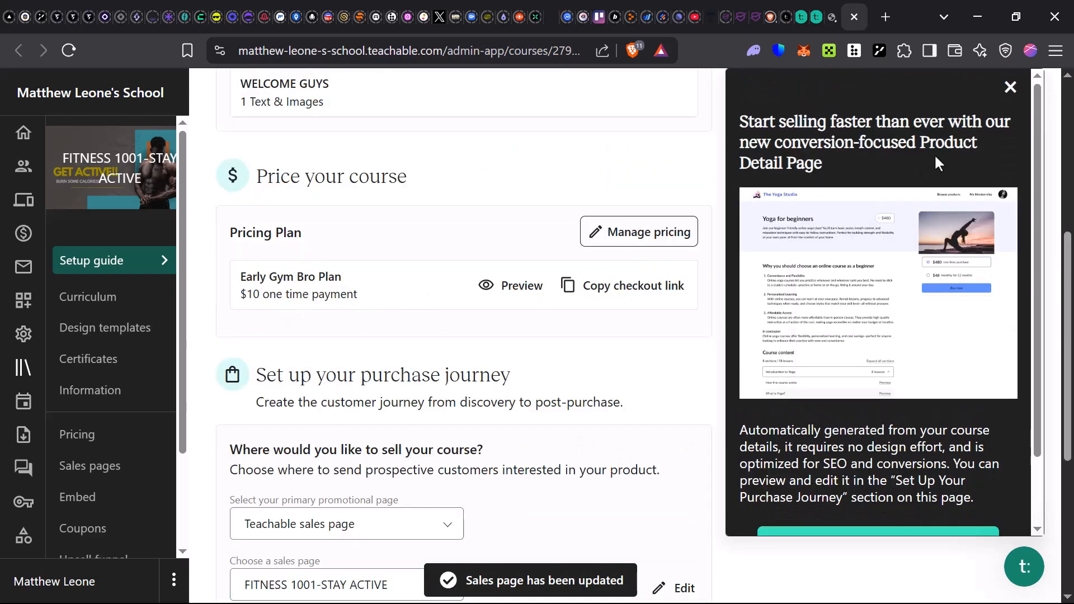
{"action": "left_click_drag", "start_coordinate": [943, 132], "coordinate": [981, 123]}
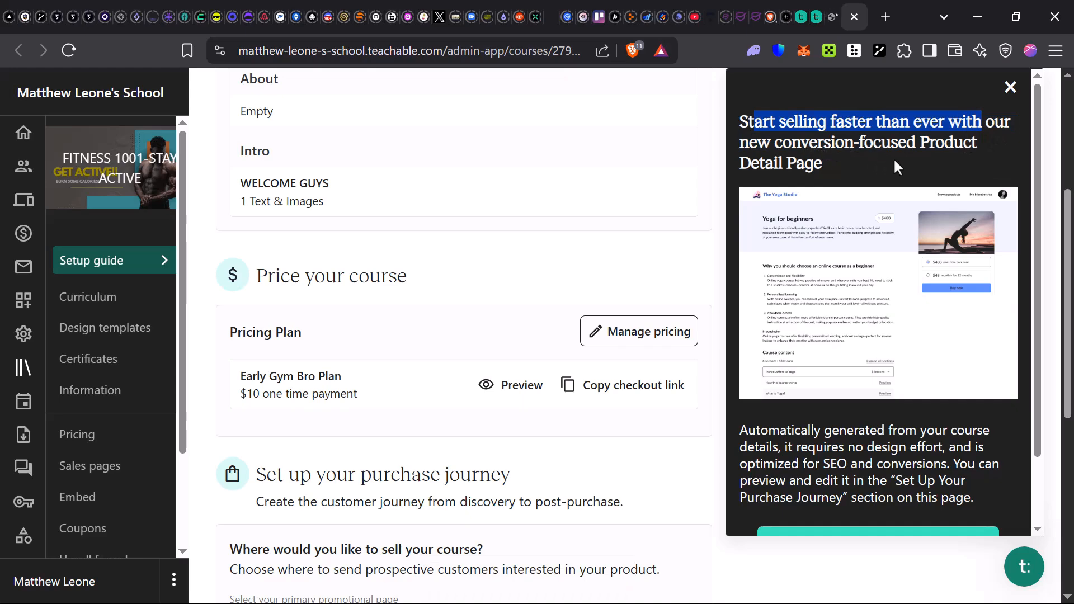
{"action": "left_click", "coordinate": [1007, 88]}
{"action": "scroll", "coordinate": [727, 241], "scroll_direction": "up", "scroll_amount": 4}
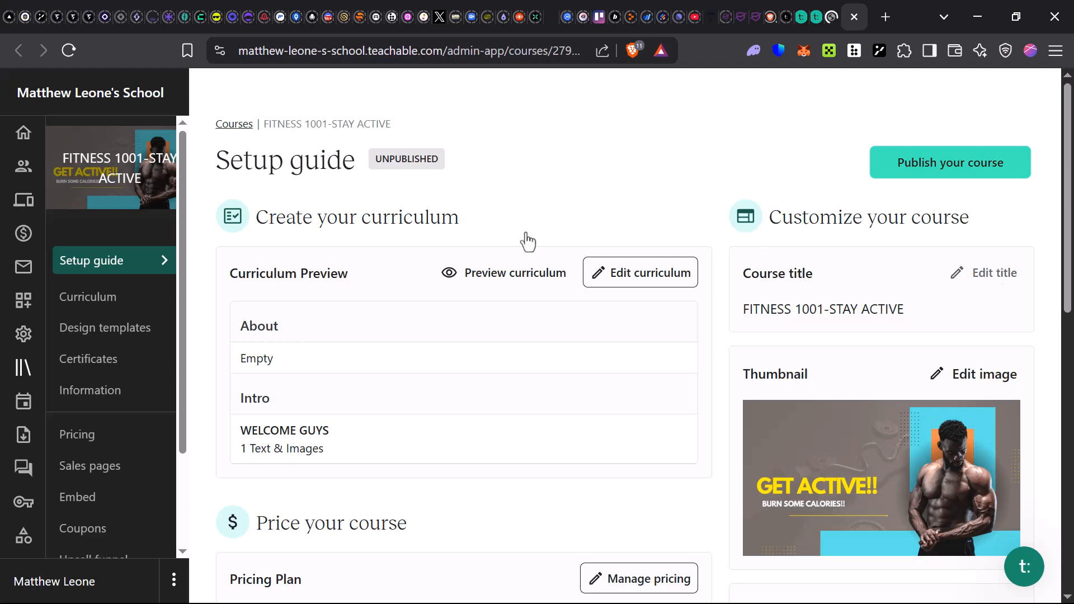
Publish the FITNESS 1001-STAY ACTIVE course, copy its sales page link and close the launch message.
{"action": "left_click", "coordinate": [934, 177]}
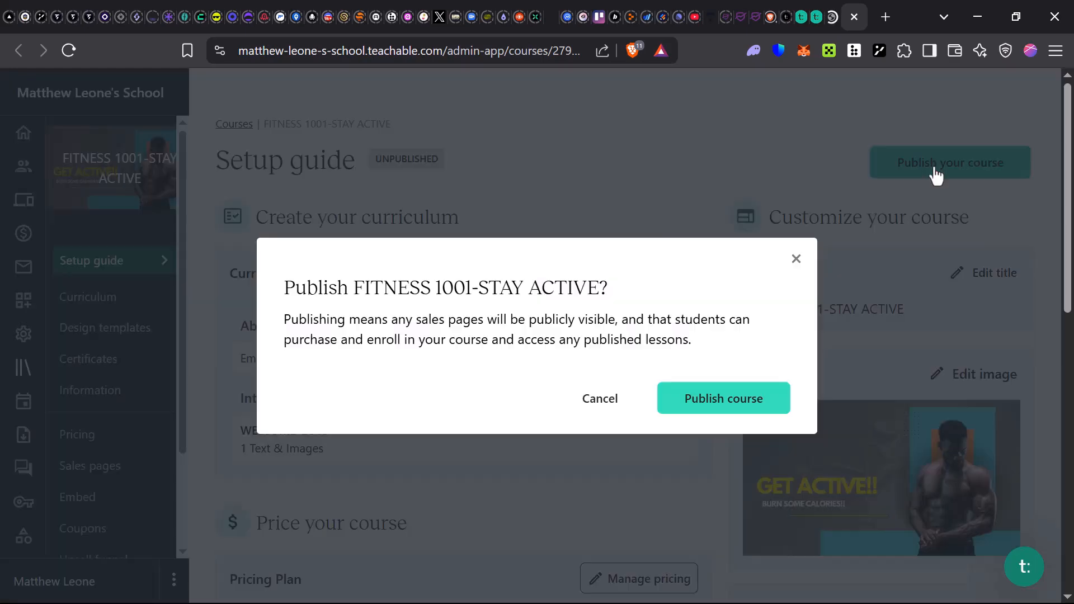
{"action": "left_click", "coordinate": [696, 408]}
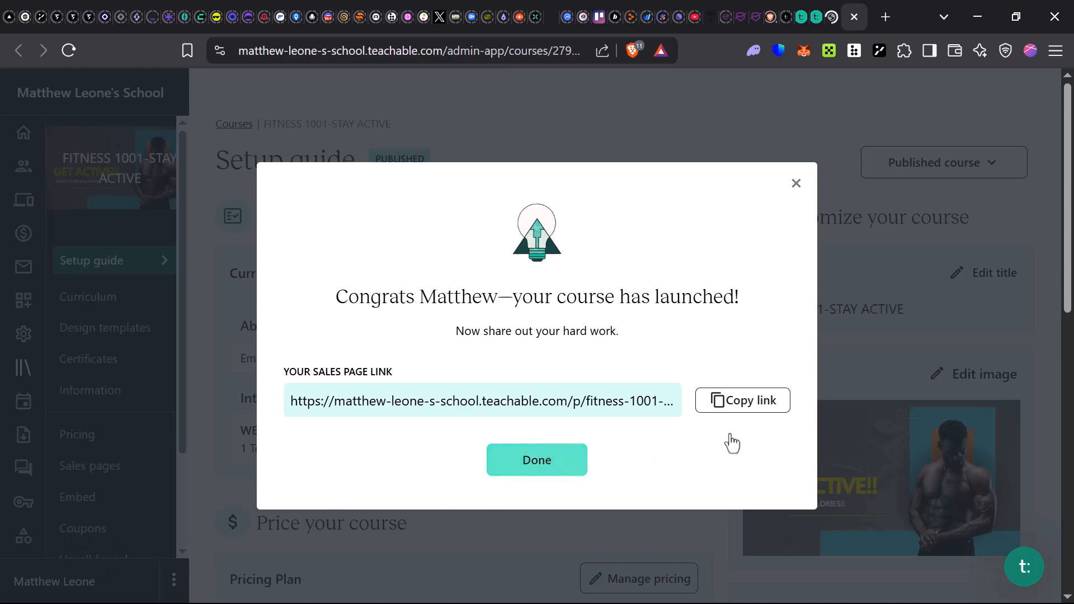
{"action": "left_click", "coordinate": [521, 468]}
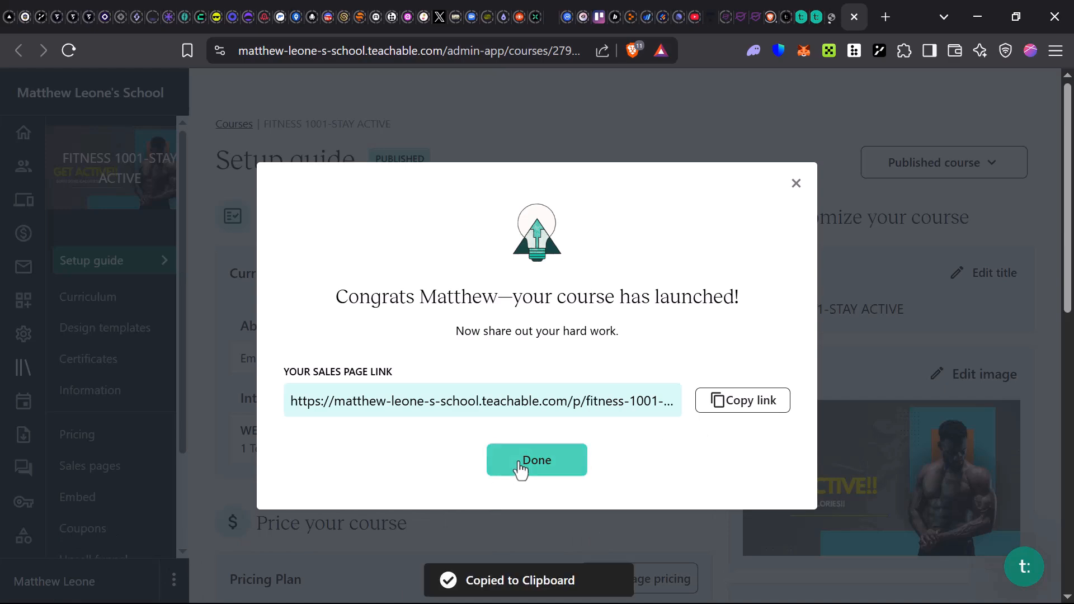